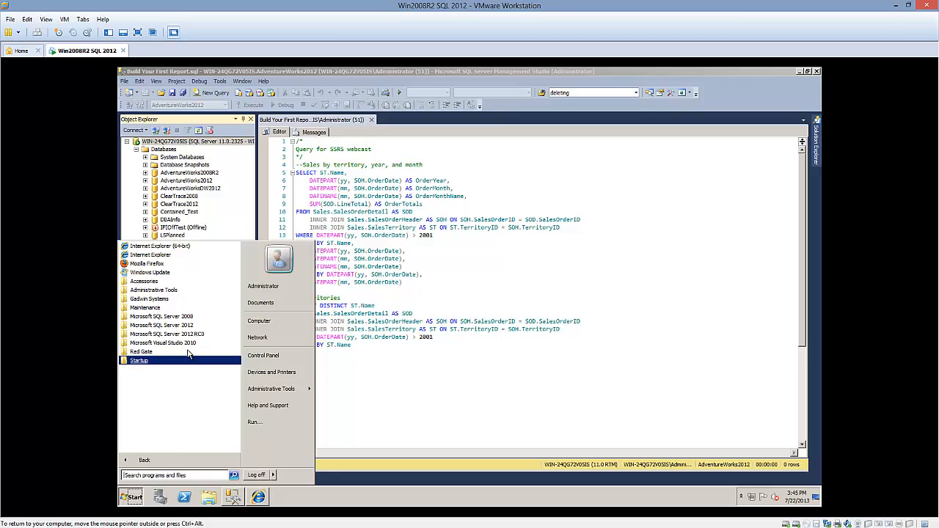
Launch SQL Server Data Tools from the Microsoft SQL Server 2012 programs and open the recent SSRS Properties project
{"action": "left_click", "coordinate": [184, 326]}
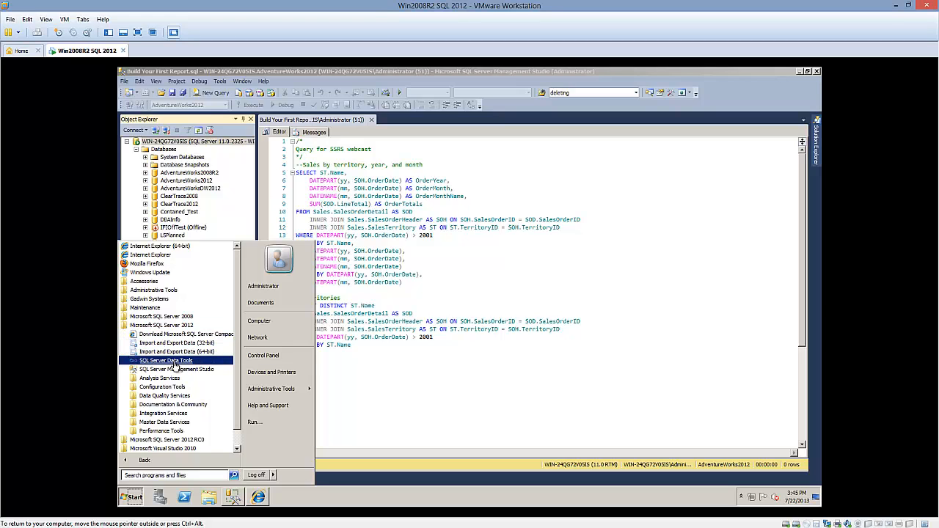
{"action": "left_click", "coordinate": [174, 362]}
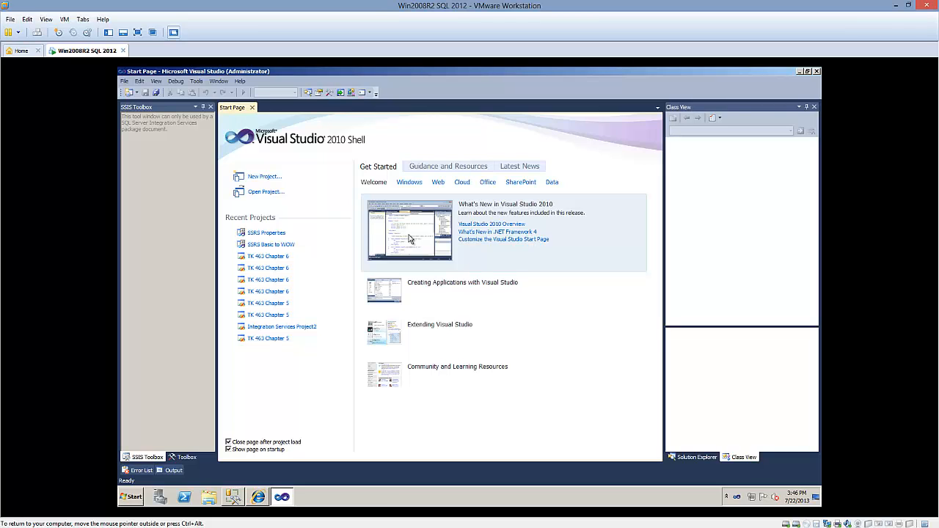
{"action": "left_click", "coordinate": [265, 234]}
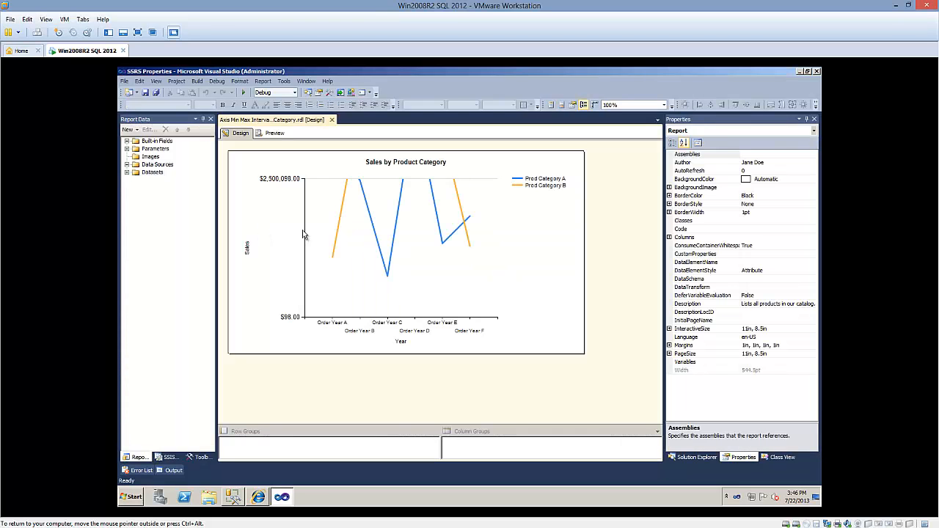
Examine the Shared Data Sources, Shared Datasets and Reports folders of the SSRS Properties project in Solution Explorer
{"action": "left_click", "coordinate": [711, 461]}
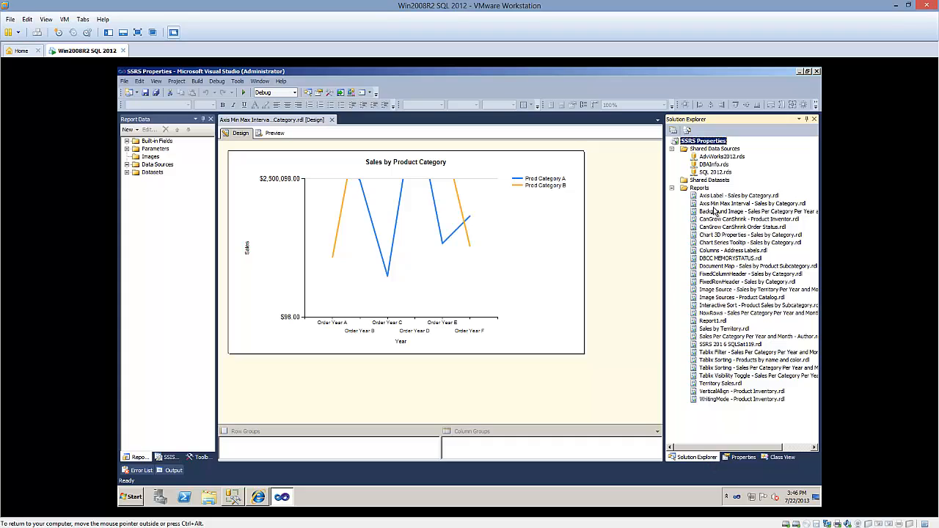
{"action": "left_click", "coordinate": [715, 149]}
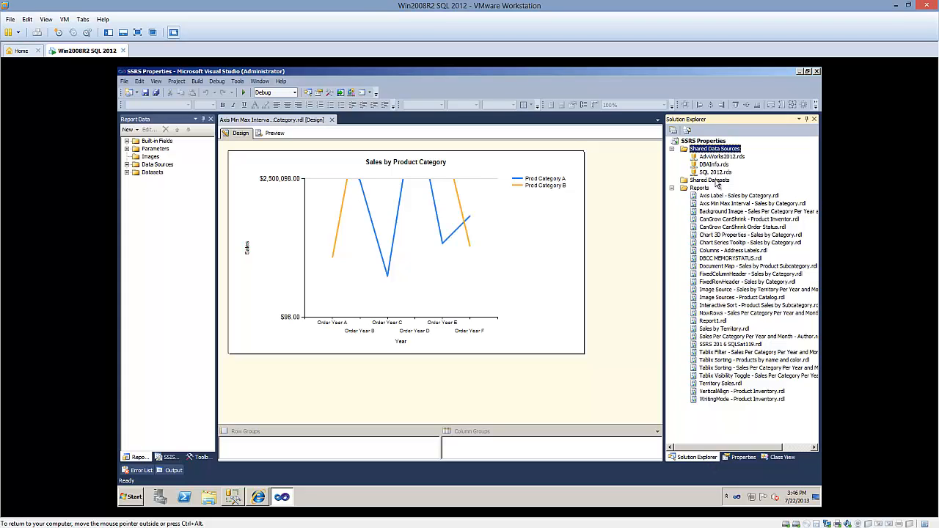
{"action": "left_click", "coordinate": [716, 182]}
{"action": "left_click", "coordinate": [707, 189]}
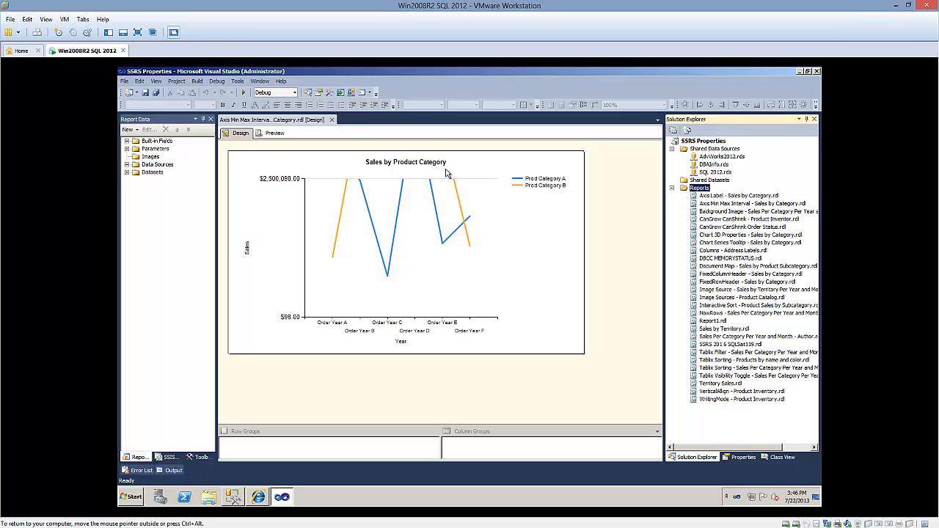
Close the open Axis Min Max Interval report and display the Toolbox
{"action": "left_click", "coordinate": [331, 119]}
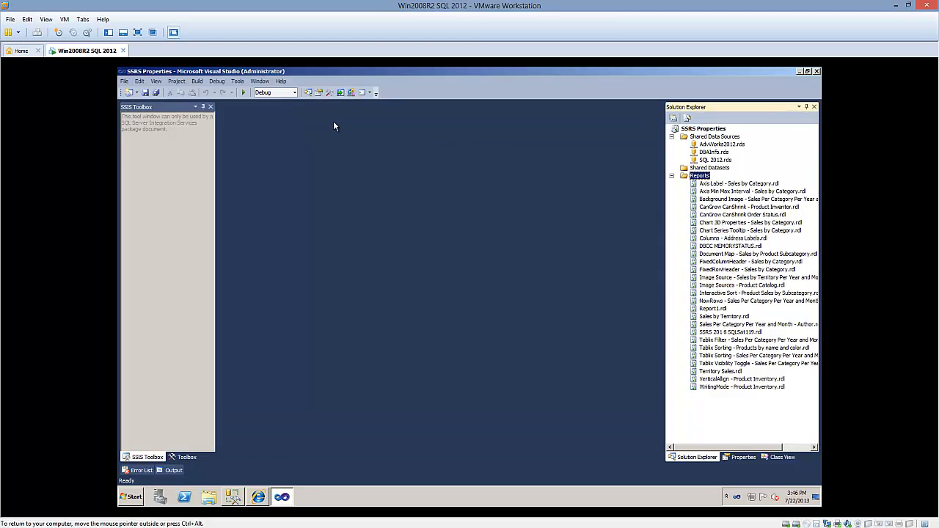
{"action": "left_click", "coordinate": [183, 457]}
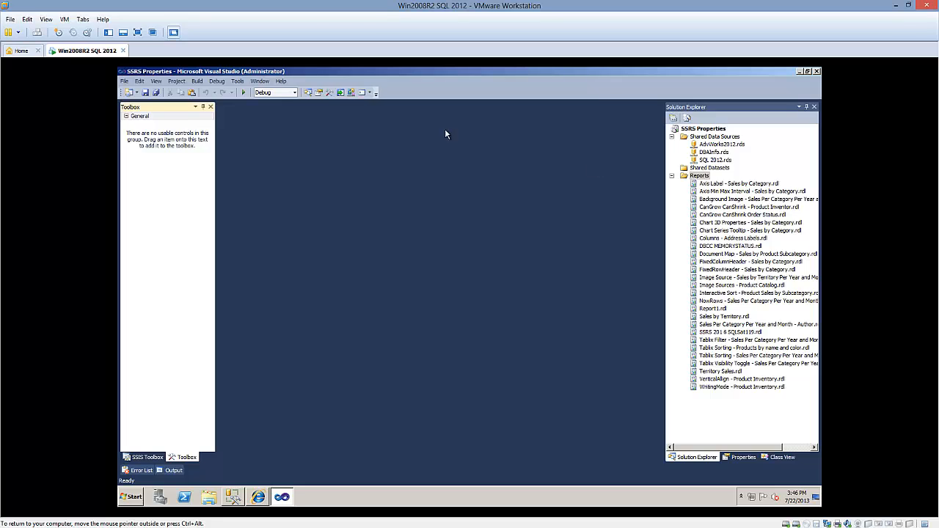
{"action": "left_click", "coordinate": [197, 81]}
{"action": "mouse_move", "coordinate": [179, 86]}
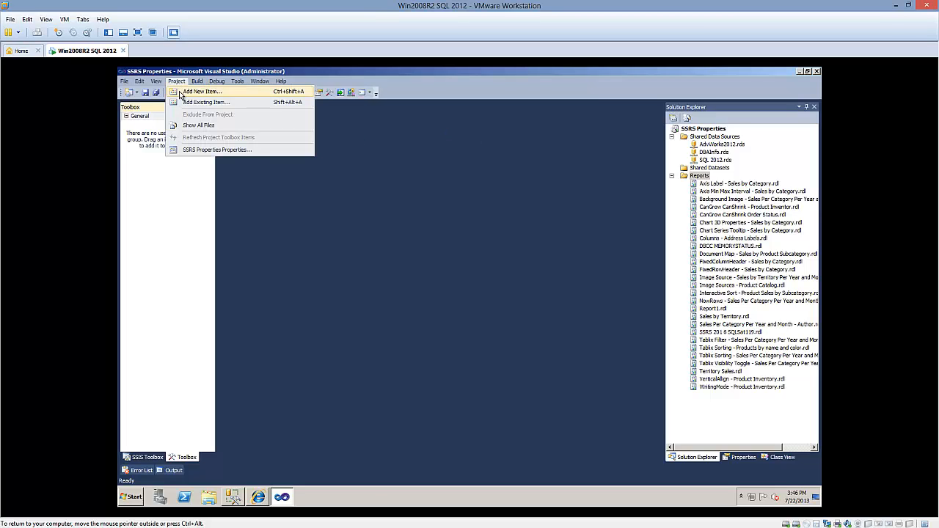
Add a new item to the Reports folder using the blank Report template, named "Sales by Territory, Year, Month"
{"action": "right_click", "coordinate": [700, 174]}
{"action": "right_click", "coordinate": [699, 176]}
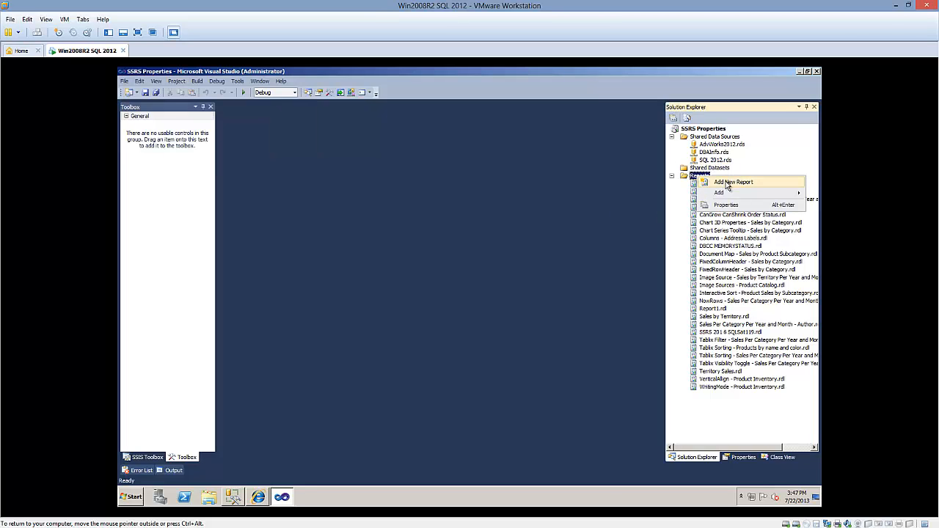
{"action": "mouse_move", "coordinate": [726, 193]}
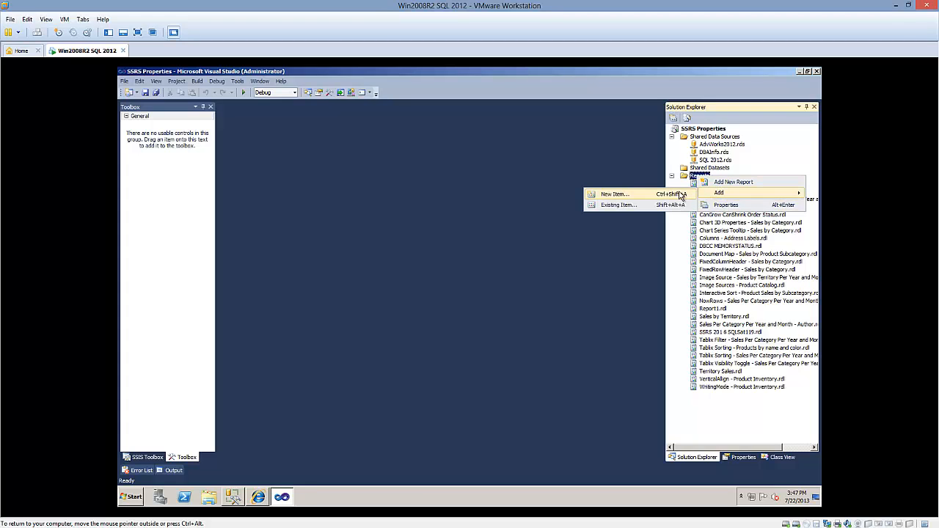
{"action": "left_click", "coordinate": [678, 193]}
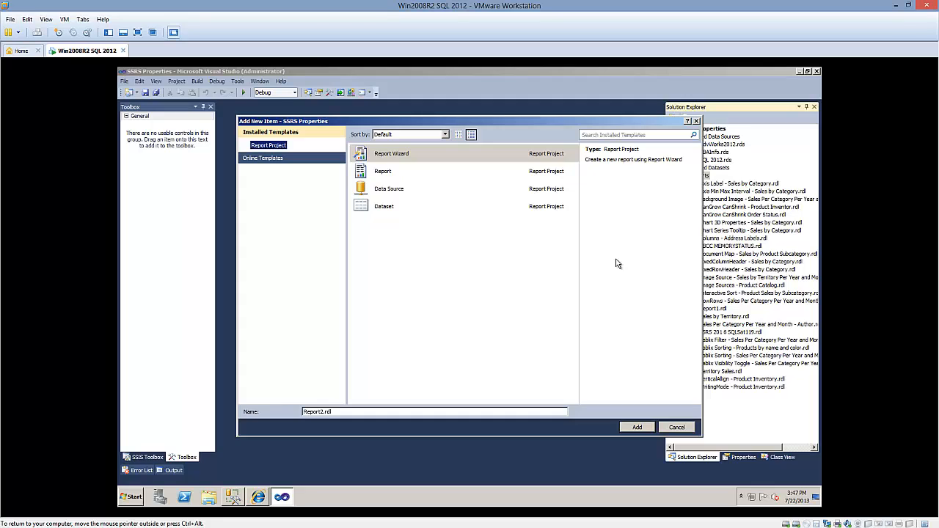
{"action": "left_click", "coordinate": [377, 174]}
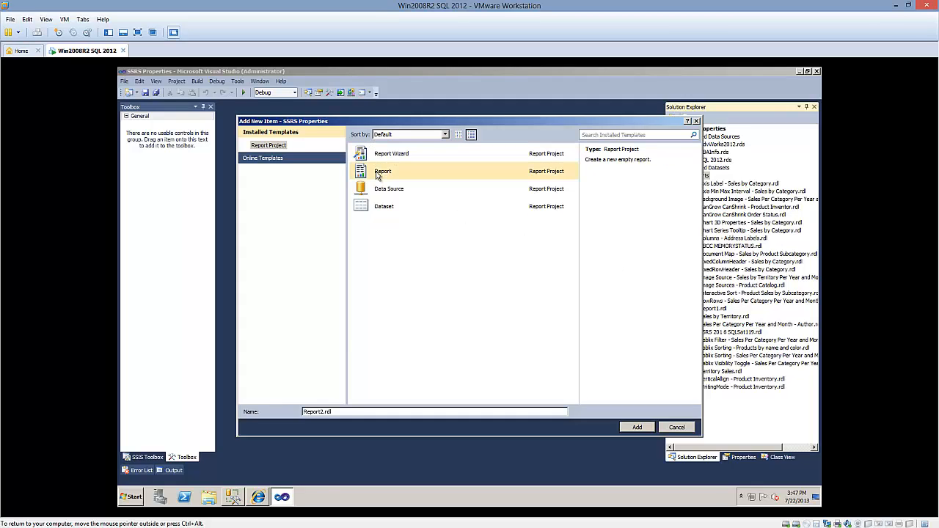
{"action": "left_click_drag", "start_coordinate": [373, 412], "coordinate": [206, 403]}
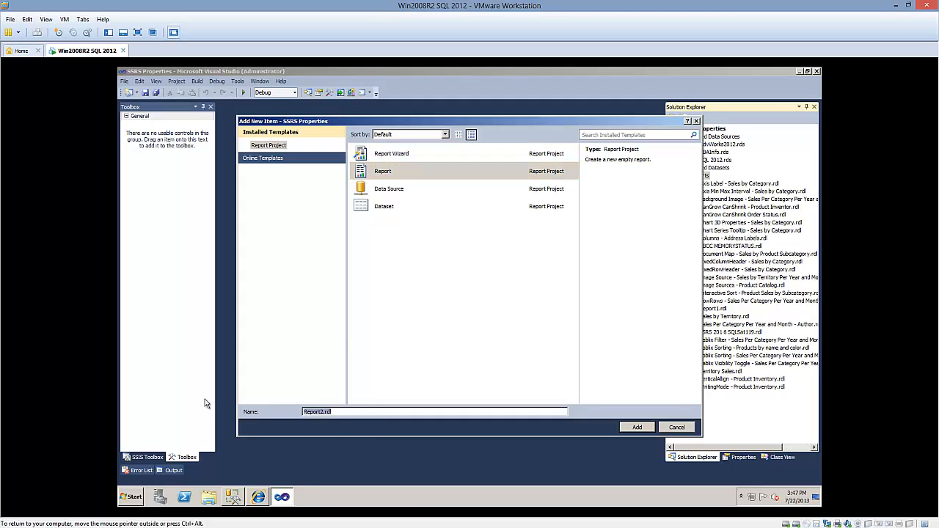
{"action": "type", "text": "Sales by Territory, Year, Month"}
{"action": "left_click", "coordinate": [632, 427]}
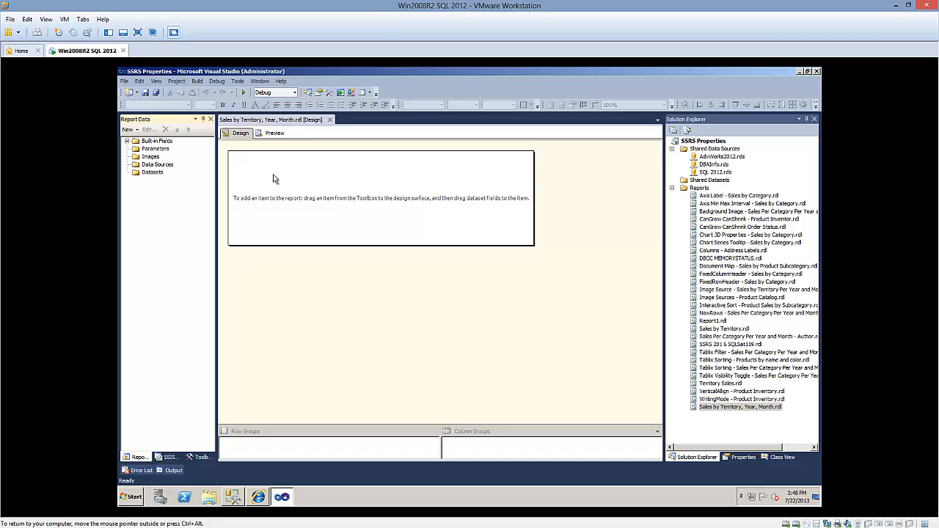
Examine the report's own Data Sources and Datasets folders alongside the project's Shared Data Sources
{"action": "left_click", "coordinate": [162, 173]}
{"action": "left_click", "coordinate": [162, 165]}
{"action": "left_click", "coordinate": [697, 152]}
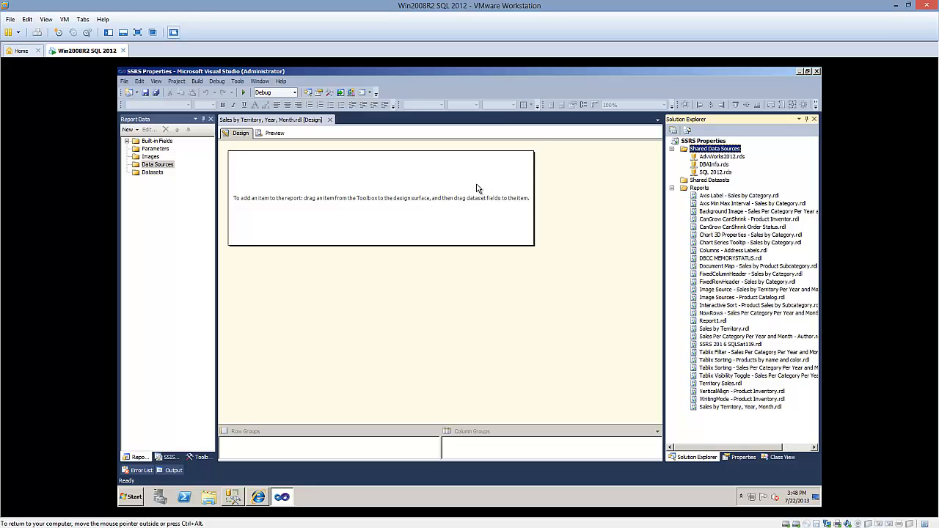
{"action": "right_click", "coordinate": [165, 167]}
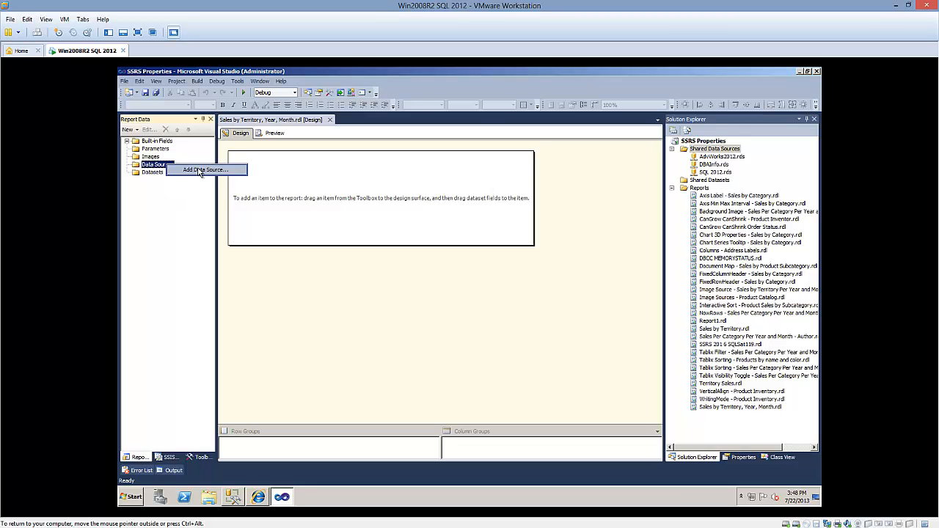
{"action": "left_click", "coordinate": [716, 151]}
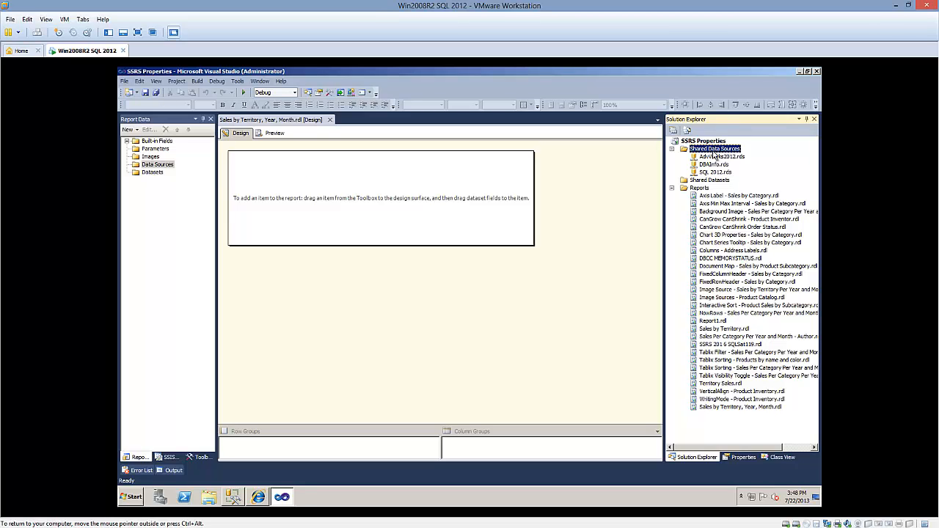
Set up a new report data source named AdventureWorks2012 that uses the shared data source reference AdvWorks2012
{"action": "left_click", "coordinate": [137, 130]}
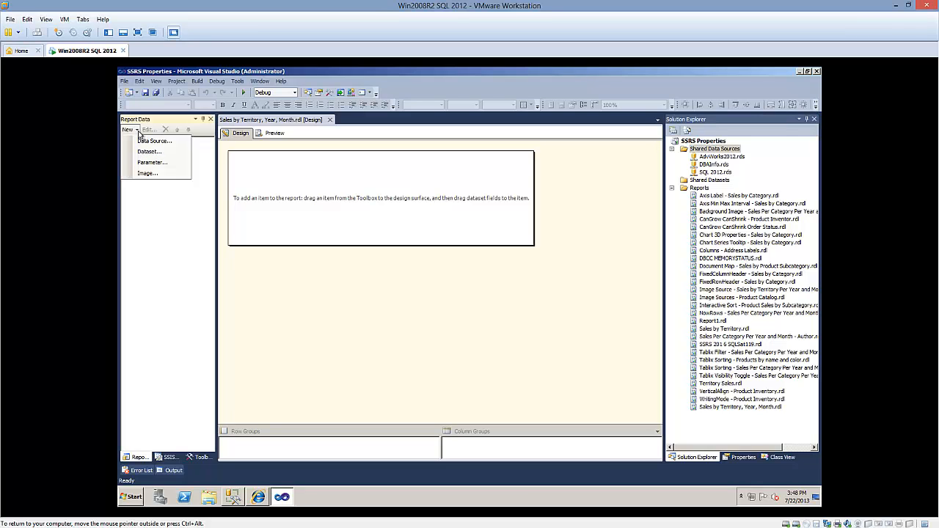
{"action": "left_click", "coordinate": [142, 144]}
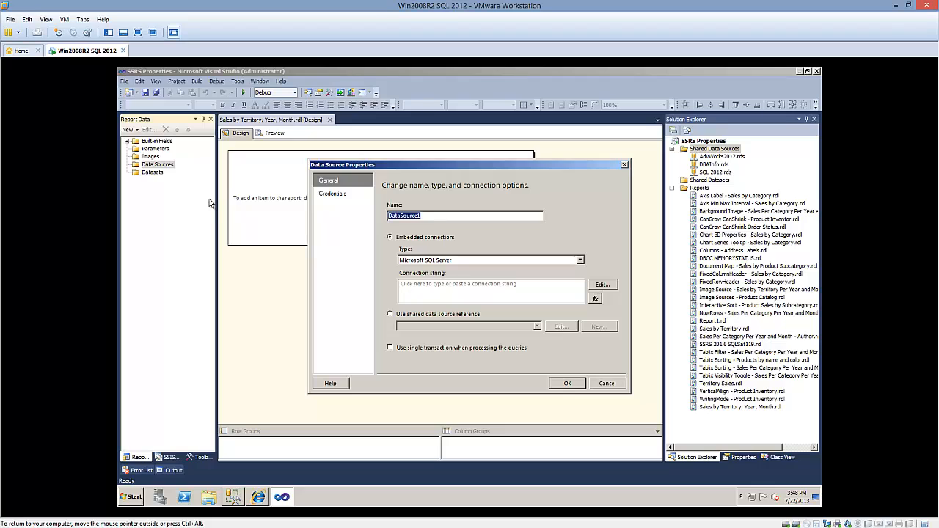
{"action": "type", "text": "AdventureWorks2012"}
{"action": "left_click", "coordinate": [420, 316]}
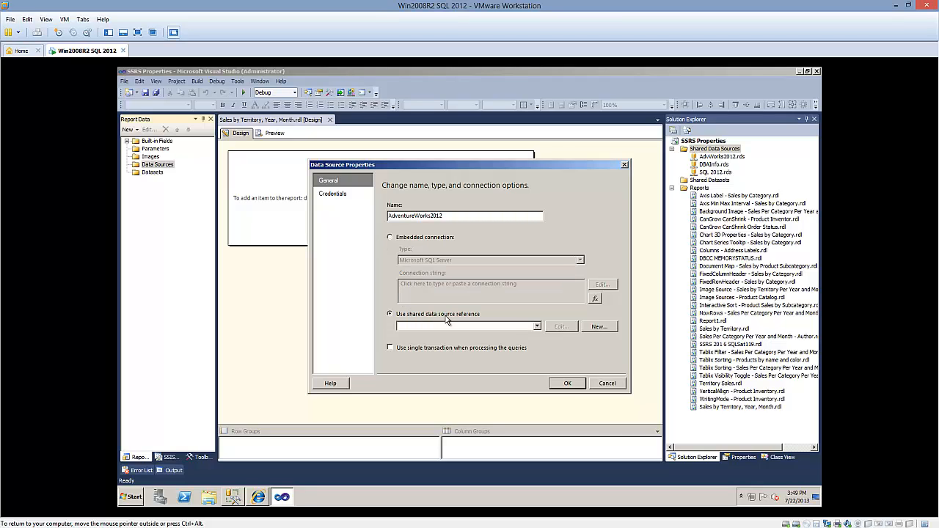
{"action": "left_click", "coordinate": [537, 326]}
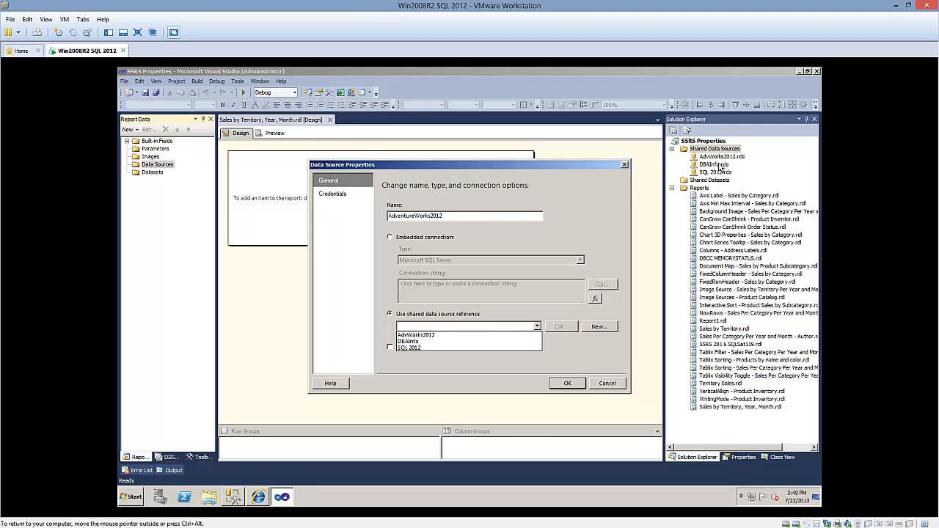
{"action": "left_click", "coordinate": [426, 335]}
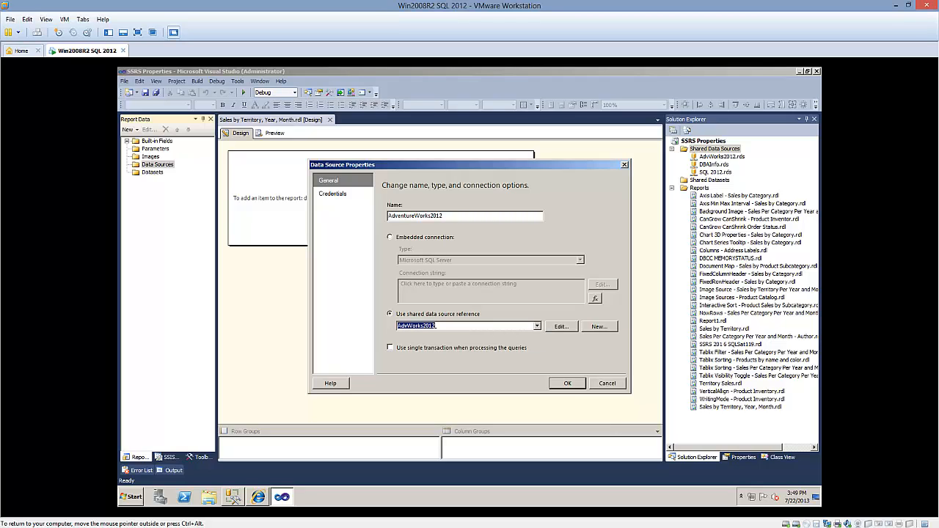
Check the connection properties of the AdvWorks2012 shared data source and confirm the new report data source
{"action": "left_click", "coordinate": [559, 327]}
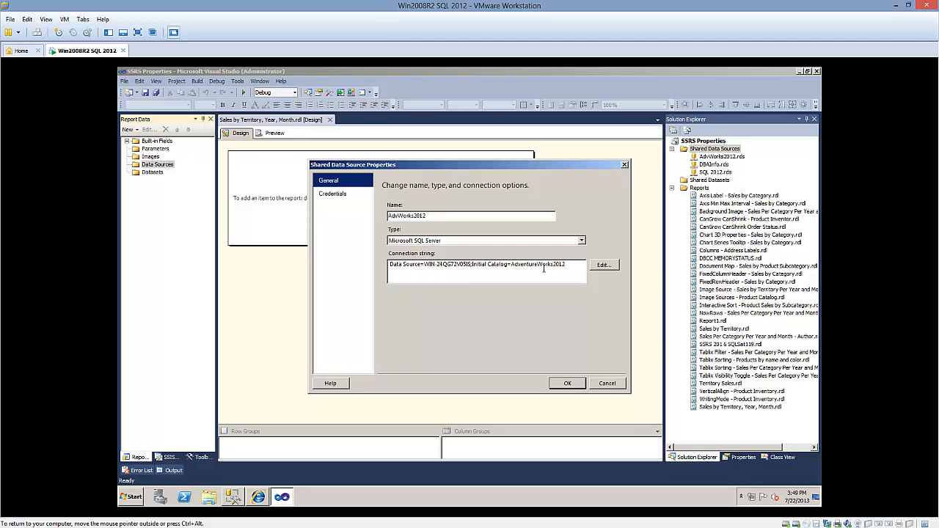
{"action": "left_click", "coordinate": [567, 383]}
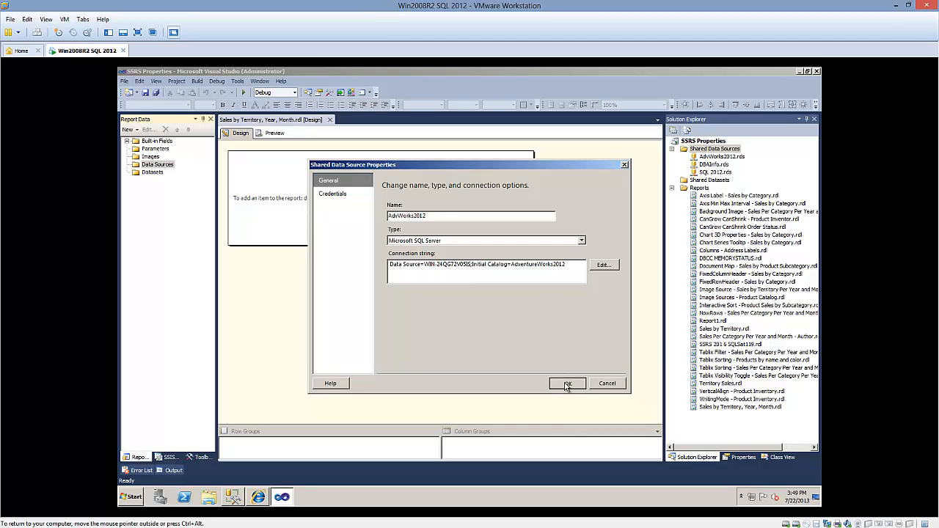
{"action": "left_click", "coordinate": [567, 384]}
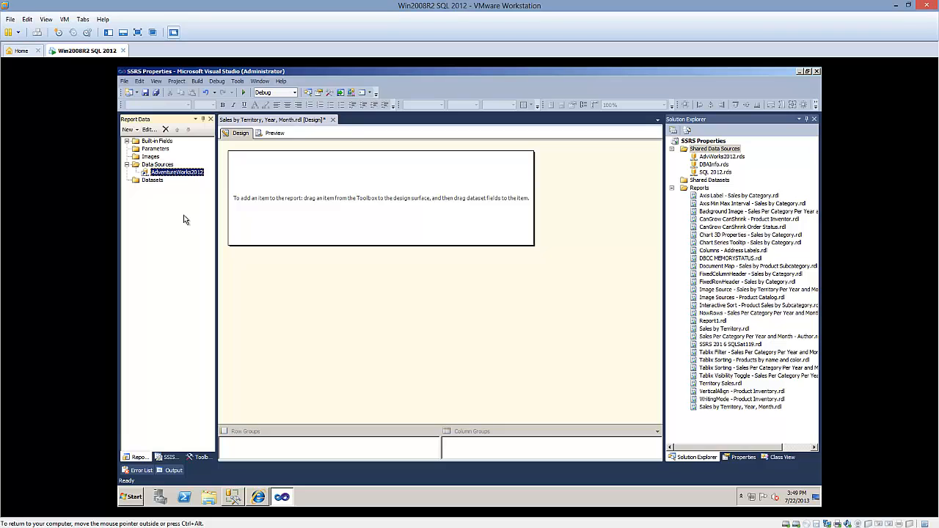
Start a new dataset named Sales, embedded in the report, with AdventureWorks2012 as its data source
{"action": "left_click", "coordinate": [157, 181]}
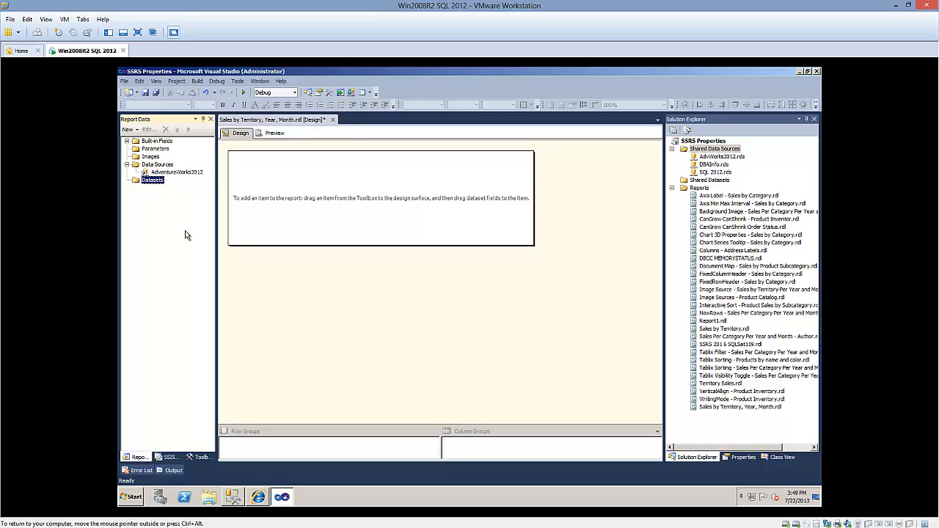
{"action": "left_click", "coordinate": [136, 130]}
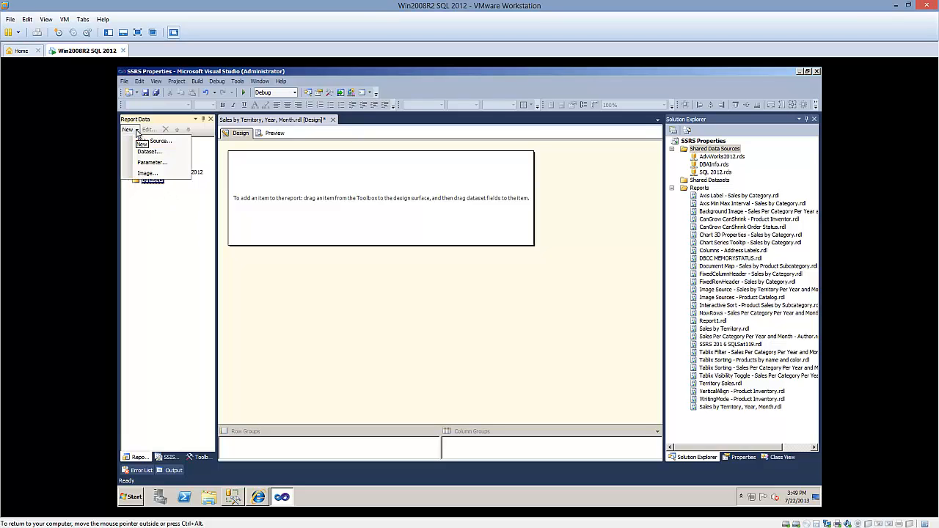
{"action": "left_click", "coordinate": [160, 152]}
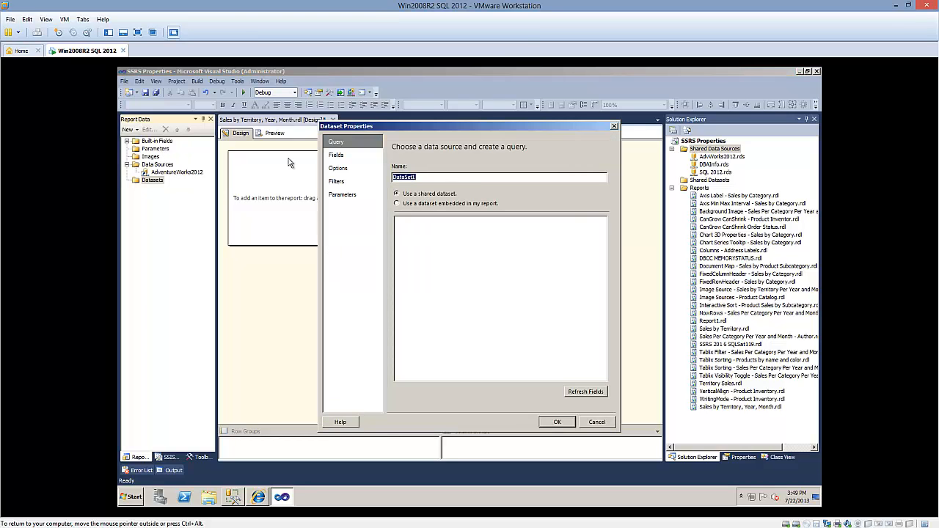
{"action": "type", "text": "Sales"}
{"action": "left_click", "coordinate": [441, 204]}
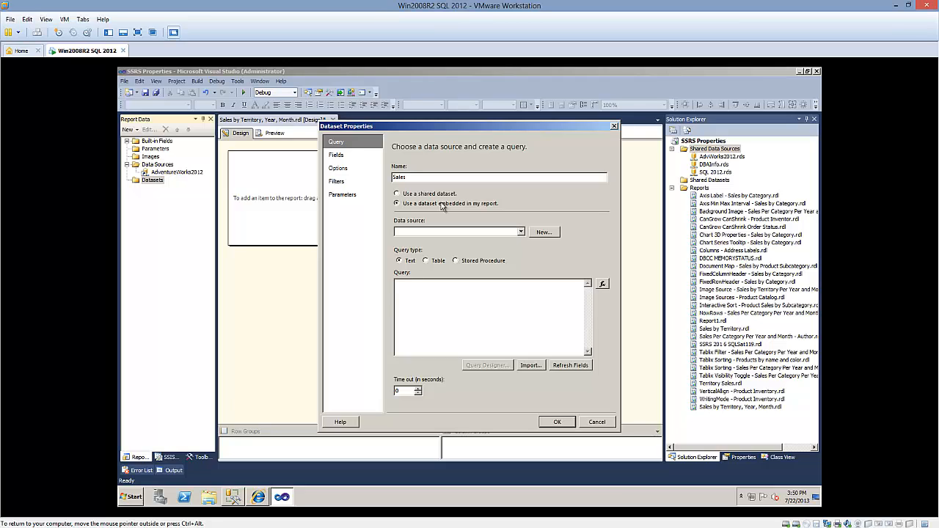
{"action": "left_click", "coordinate": [511, 233]}
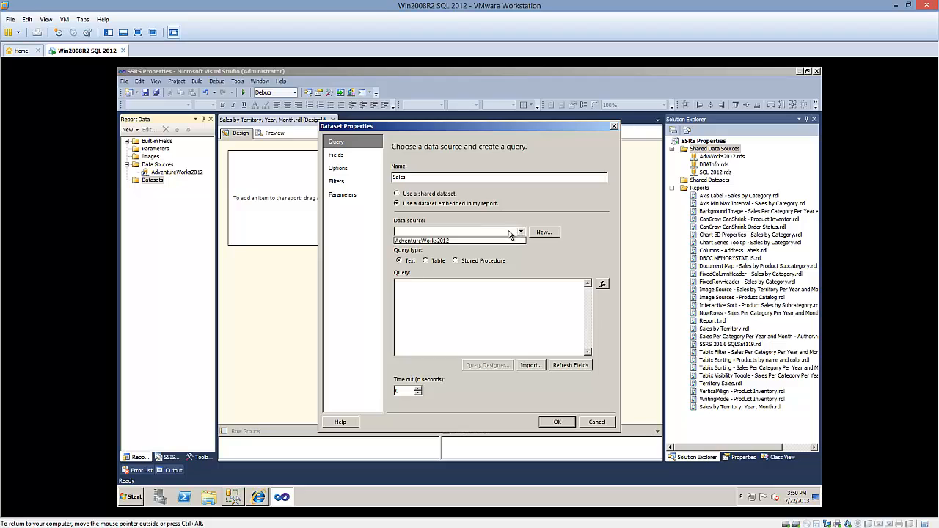
{"action": "left_click", "coordinate": [424, 242]}
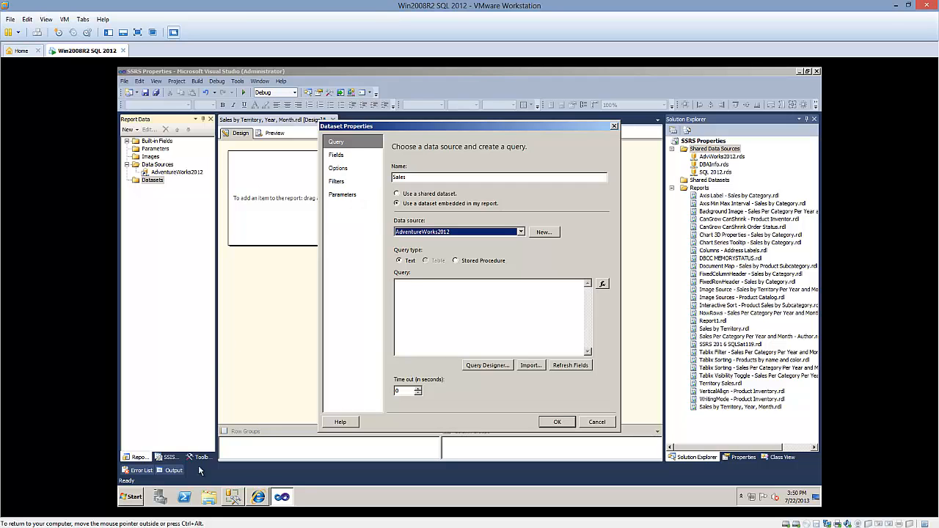
Copy the sales by territory, year and month query from SQL Server Management Studio and return to the dataset properties in Visual Studio
{"action": "left_click", "coordinate": [232, 497]}
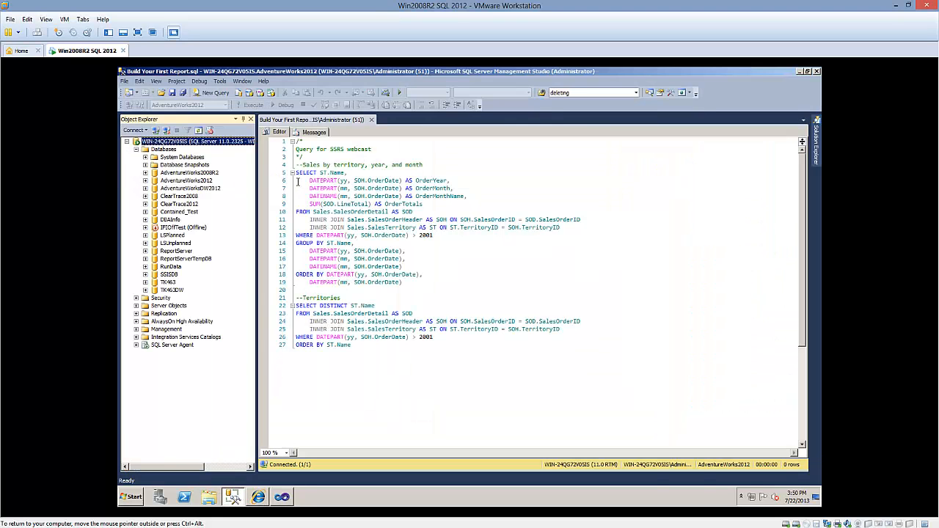
{"action": "left_click_drag", "start_coordinate": [296, 173], "coordinate": [456, 274]}
{"action": "right_click", "coordinate": [353, 218]}
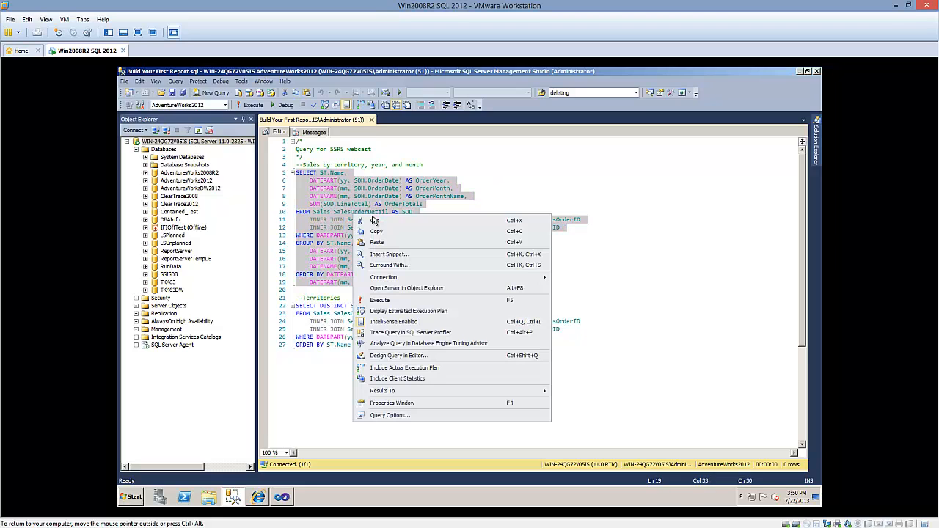
{"action": "left_click", "coordinate": [375, 233]}
{"action": "left_click", "coordinate": [282, 498]}
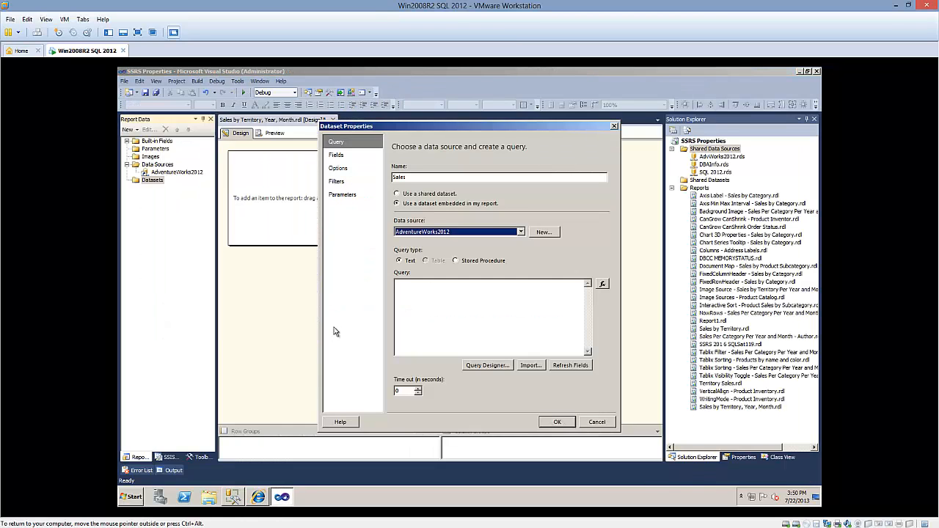
Paste the copied sales by territory, year and month query into the Sales dataset and confirm the dataset
{"action": "right_click", "coordinate": [405, 316]}
{"action": "left_click", "coordinate": [418, 351]}
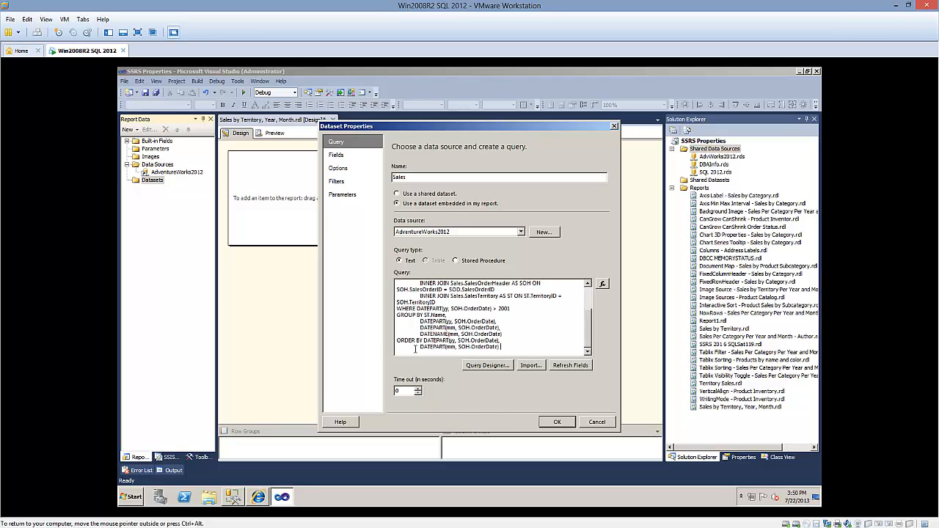
{"action": "left_click", "coordinate": [557, 422]}
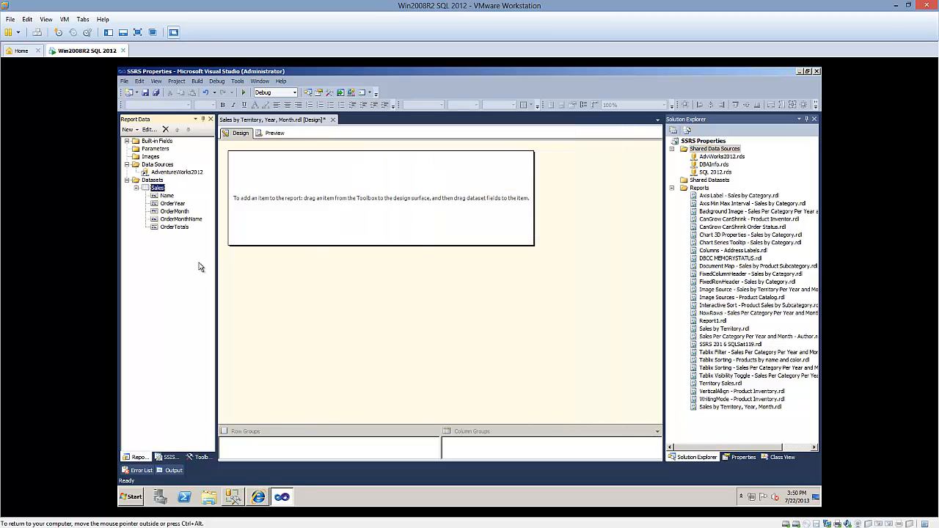
Look through the fields of the Sales dataset, from Name to OrderTotals
{"action": "left_click", "coordinate": [168, 196]}
{"action": "left_click", "coordinate": [173, 204]}
{"action": "left_click", "coordinate": [174, 212]}
{"action": "left_click", "coordinate": [174, 220]}
{"action": "left_click", "coordinate": [175, 227]}
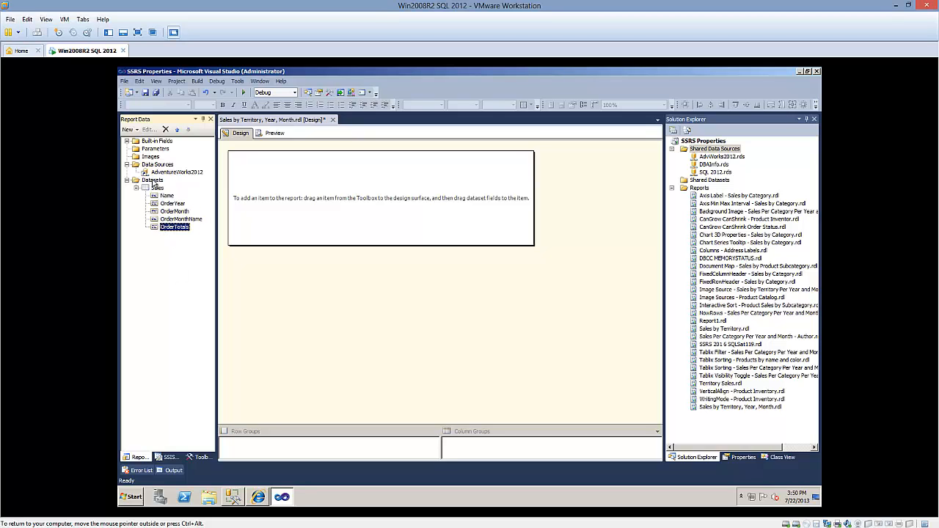
Start a second dataset named Territories, embedded in the report, with AdventureWorks2012 as its data source
{"action": "left_click", "coordinate": [129, 129]}
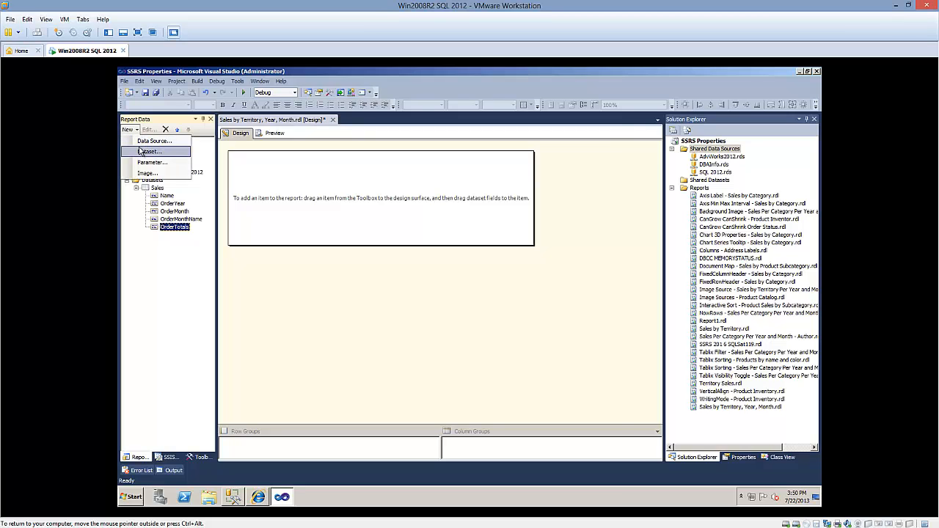
{"action": "left_click", "coordinate": [143, 151]}
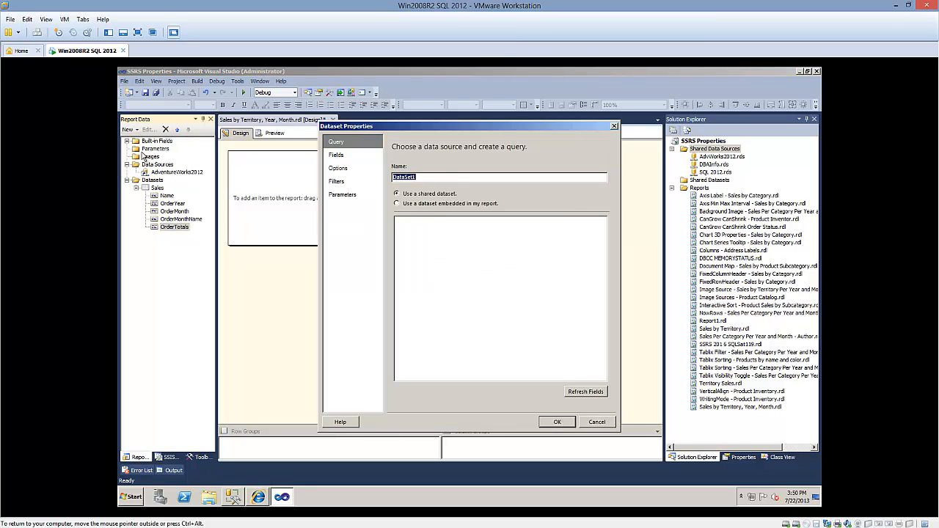
{"action": "type", "text": "Territories"}
{"action": "left_click", "coordinate": [472, 205]}
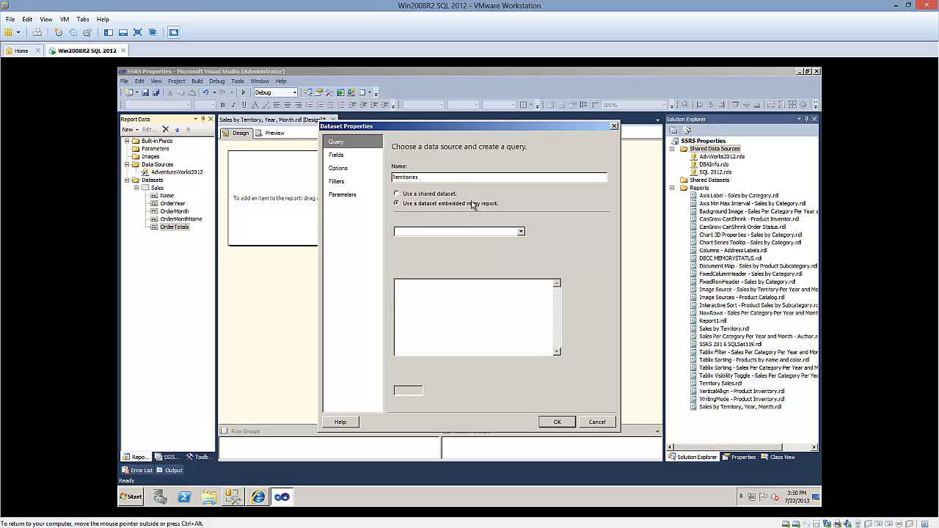
{"action": "left_click", "coordinate": [521, 231]}
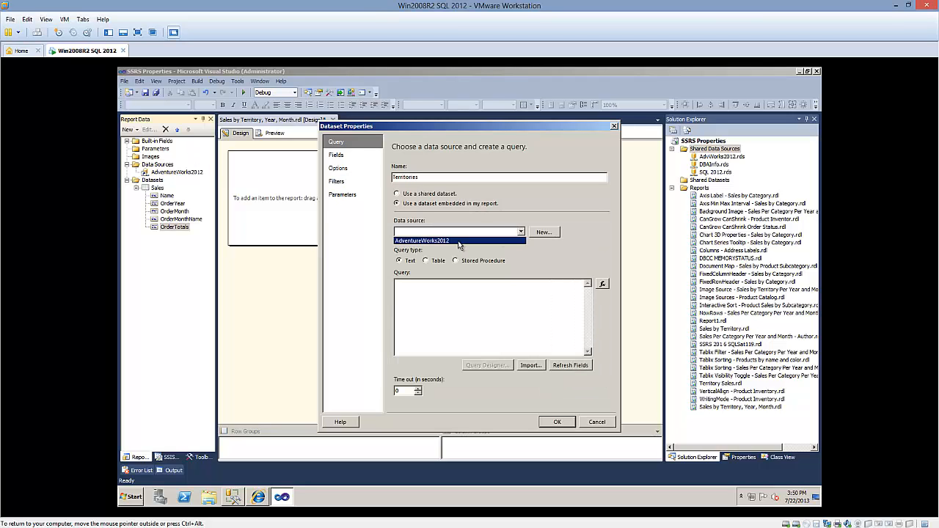
{"action": "left_click", "coordinate": [459, 242]}
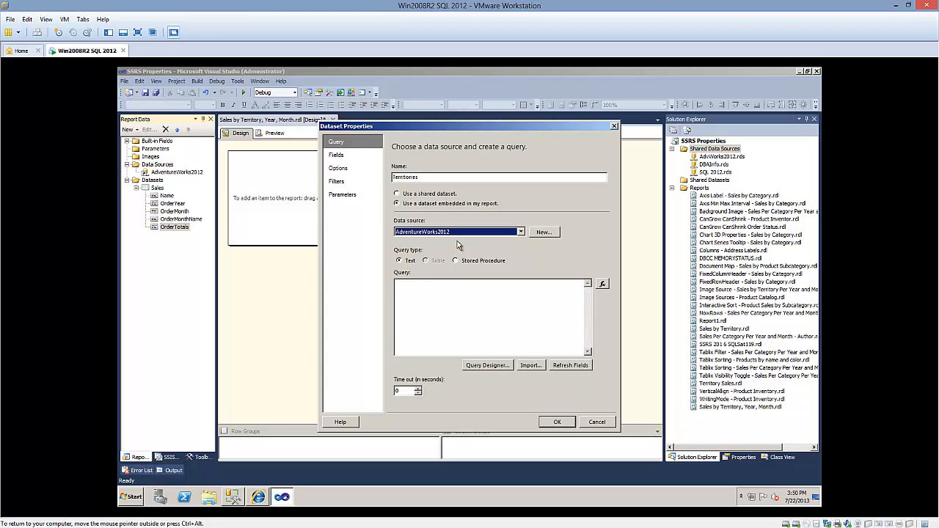
Copy the Territories query from SQL Server Management Studio into the Territories dataset in Visual Studio and confirm the dataset
{"action": "left_click", "coordinate": [232, 497]}
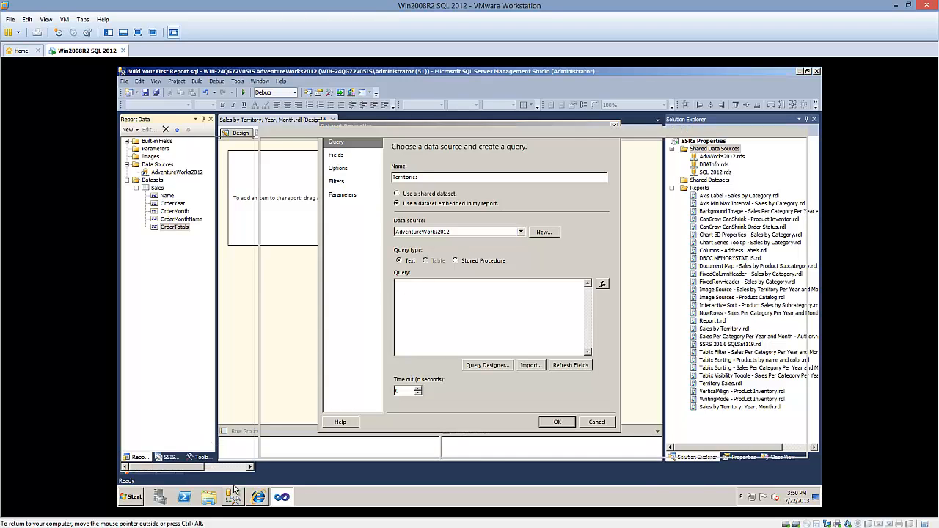
{"action": "left_click_drag", "start_coordinate": [352, 345], "coordinate": [270, 308]}
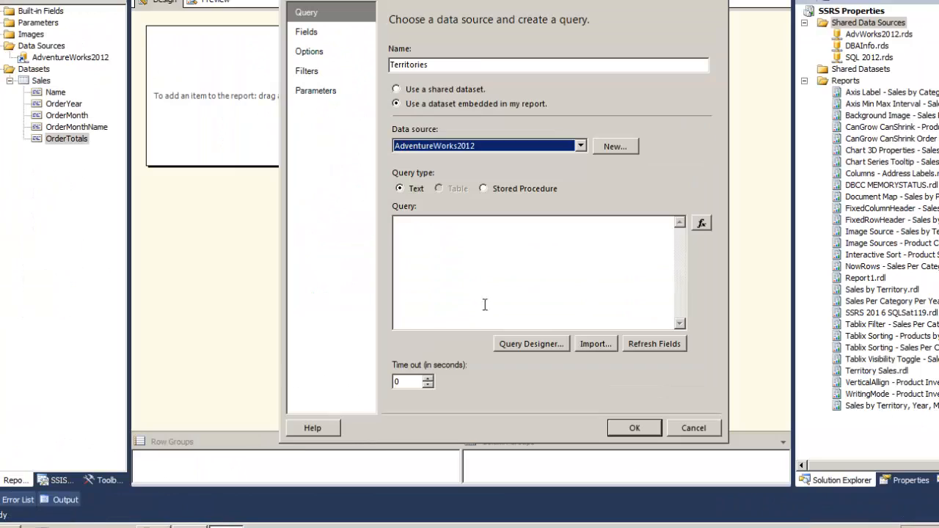
{"action": "left_click", "coordinate": [488, 293]}
{"action": "key", "text": "ctrl+v"}
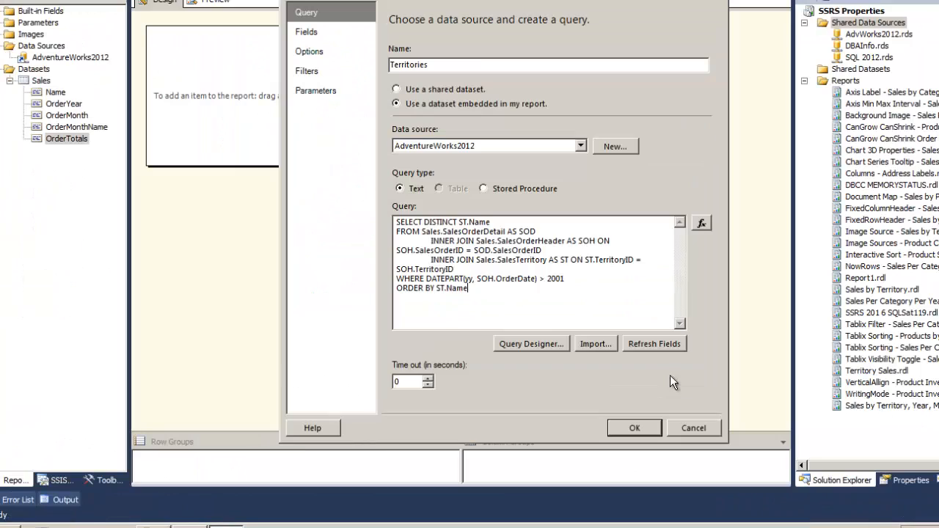
{"action": "left_click", "coordinate": [644, 429]}
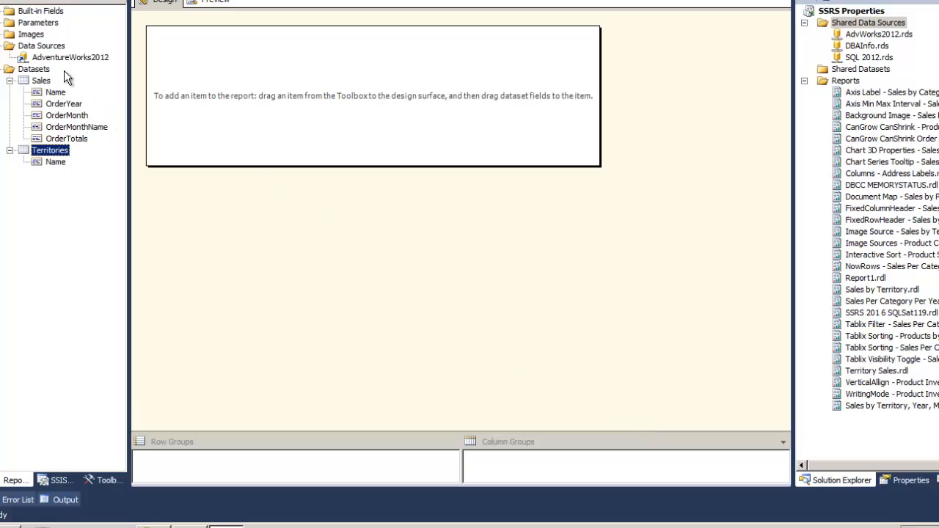
{"action": "left_click", "coordinate": [60, 48]}
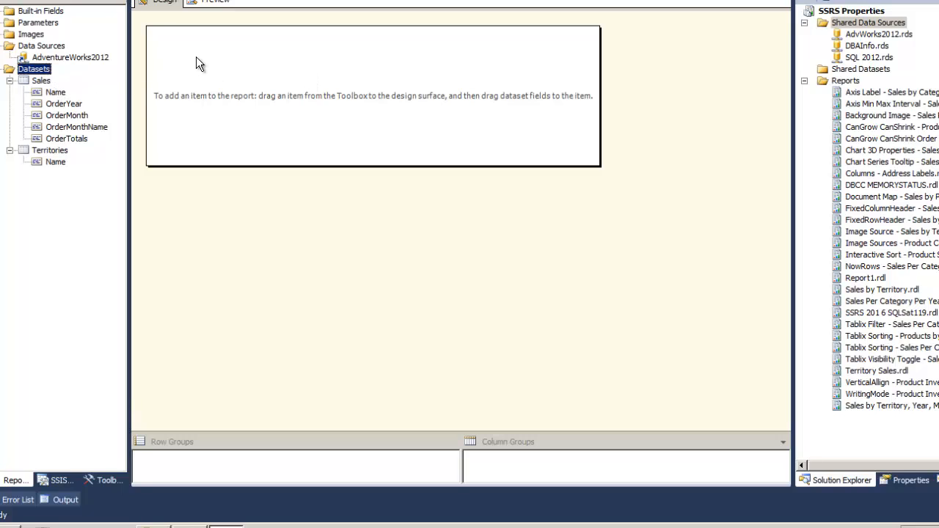
Insert a table at the upper-left corner of the report body and enlarge the row and column grouping area
{"action": "left_click", "coordinate": [106, 480]}
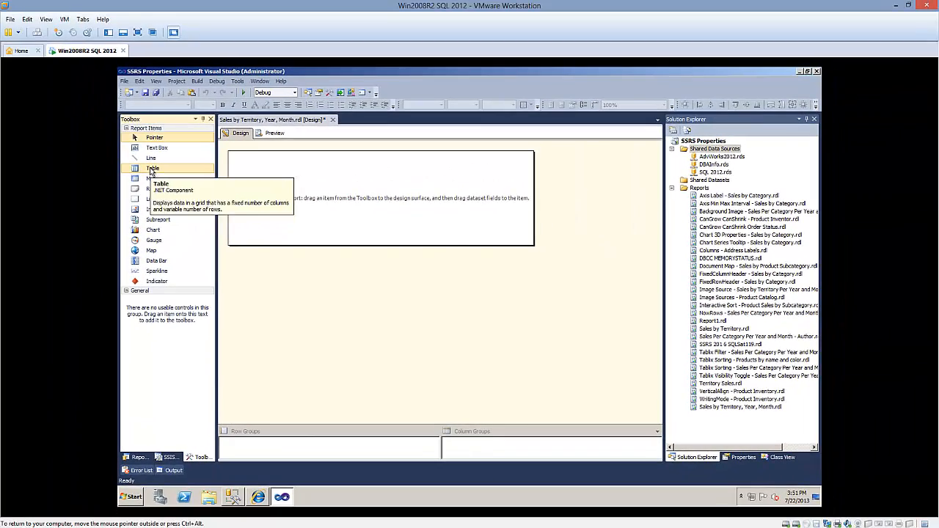
{"action": "left_click_drag", "start_coordinate": [94, 110], "coordinate": [190, 100]}
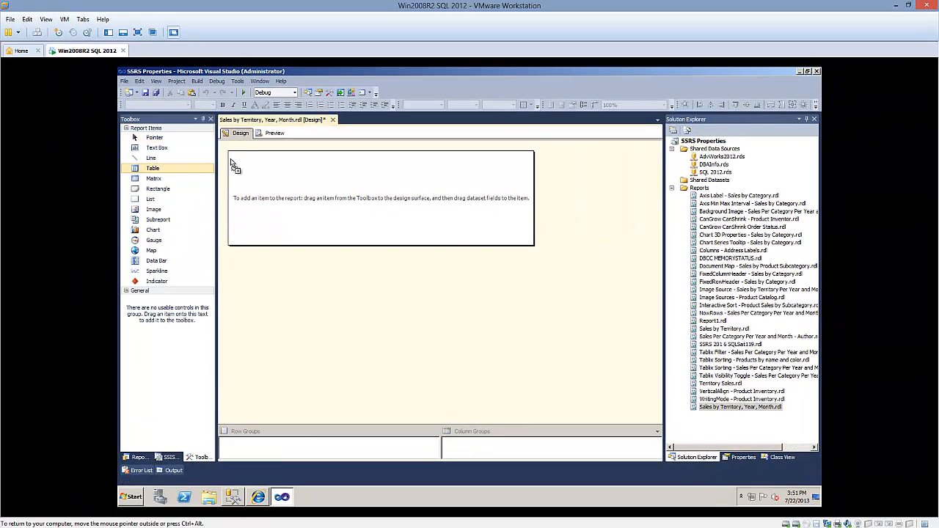
{"action": "left_click_drag", "start_coordinate": [231, 164], "coordinate": [238, 153]}
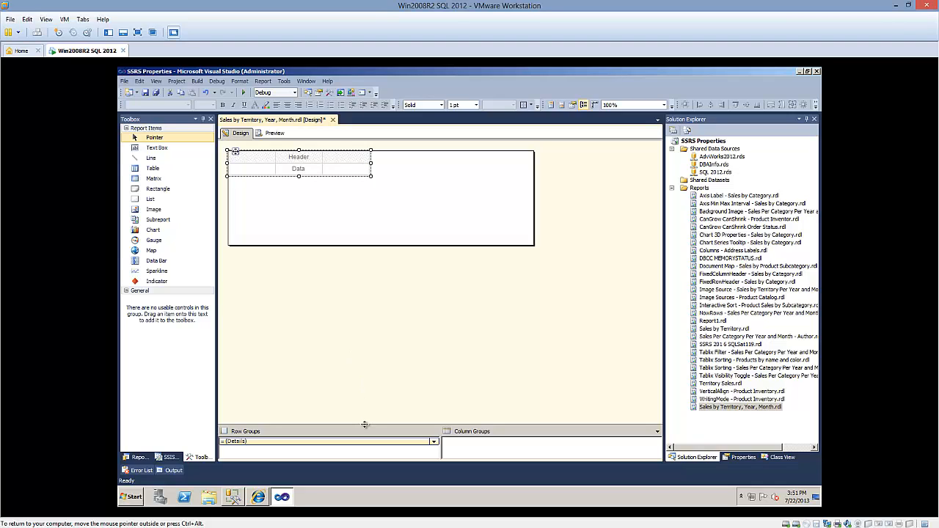
{"action": "left_click_drag", "start_coordinate": [364, 427], "coordinate": [364, 411]}
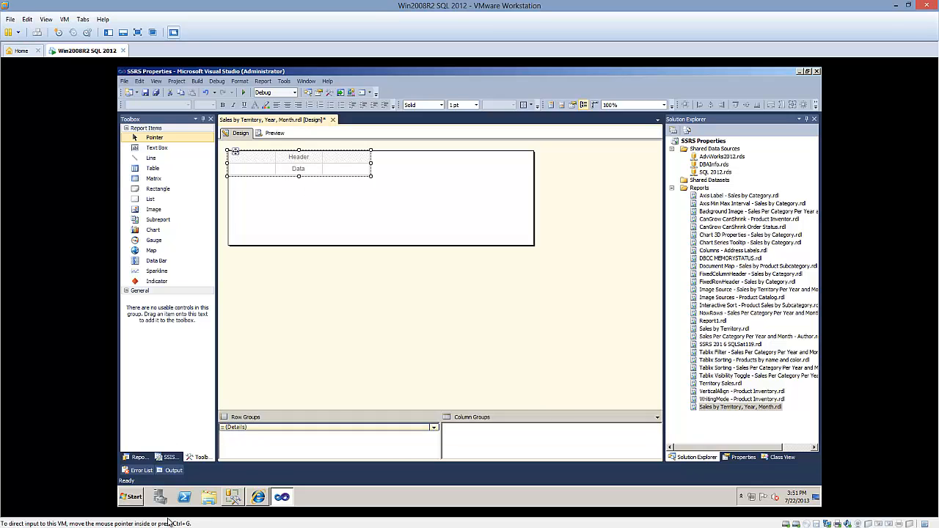
Set the new table's DataSetName property to Sales
{"action": "left_click", "coordinate": [138, 457]}
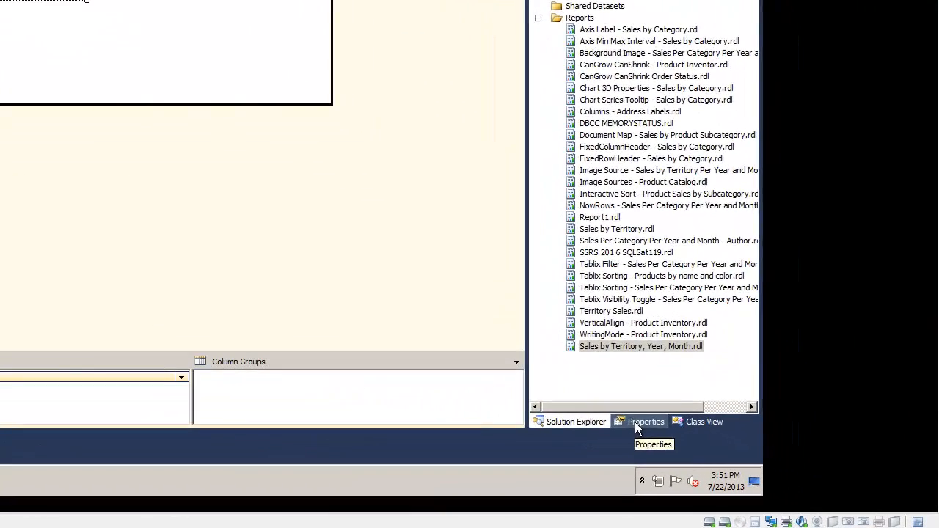
{"action": "left_click", "coordinate": [635, 424]}
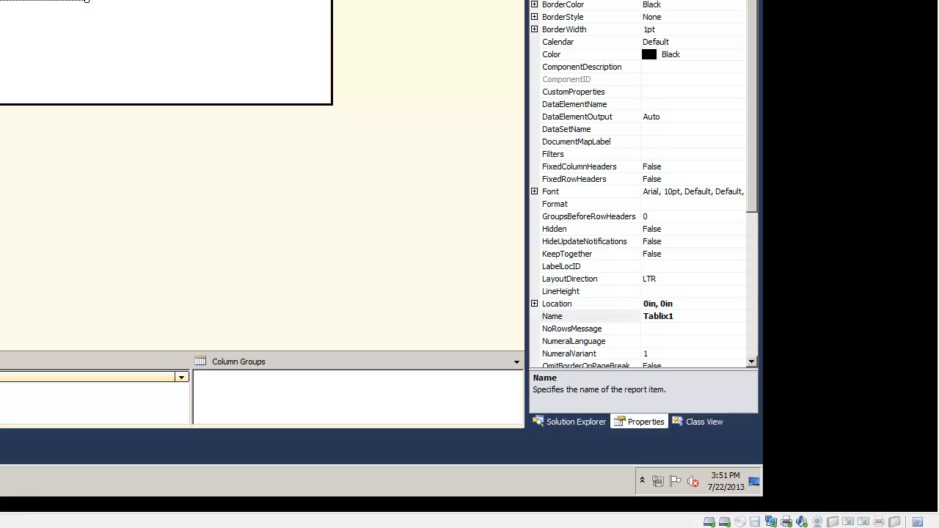
{"action": "left_click", "coordinate": [568, 133]}
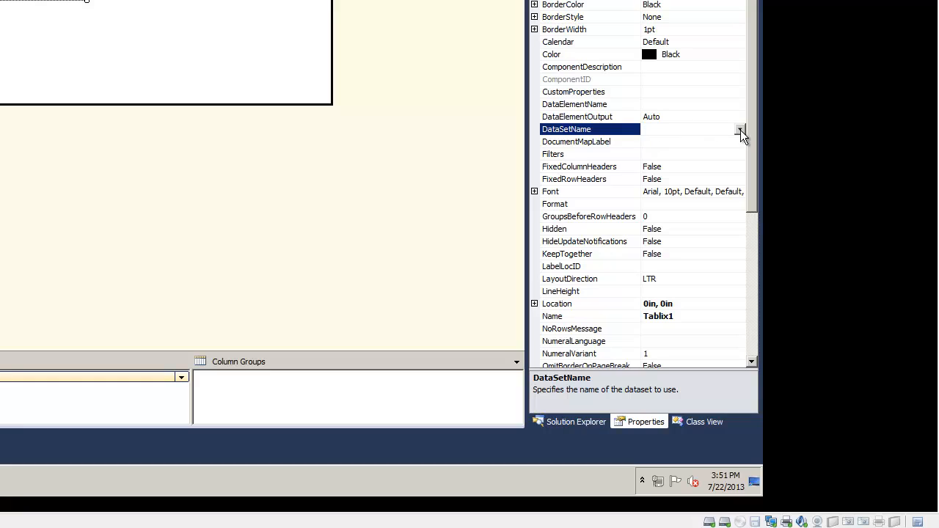
{"action": "left_click", "coordinate": [740, 130]}
{"action": "left_click", "coordinate": [652, 154]}
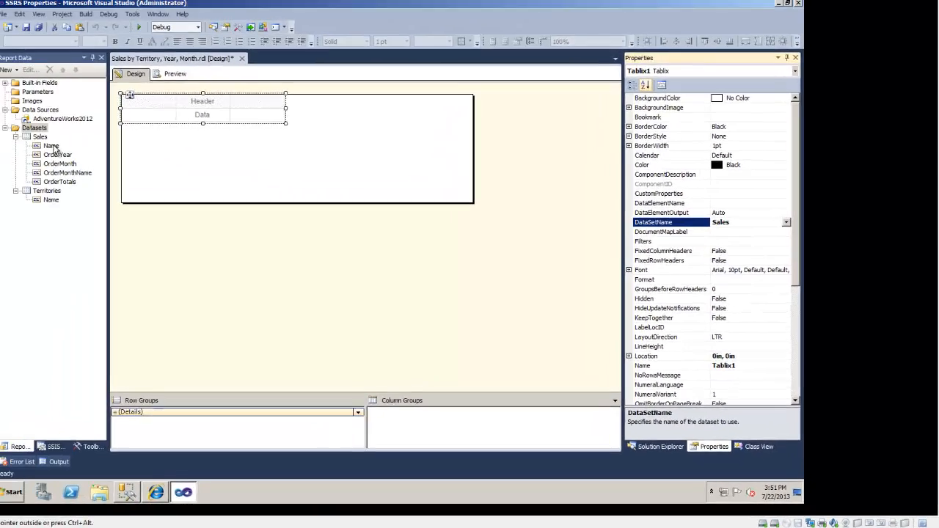
Fill the table's three data cells with the Sales fields Name, OrderYear and OrderMonthName
{"action": "left_click_drag", "start_coordinate": [168, 196], "coordinate": [244, 179]}
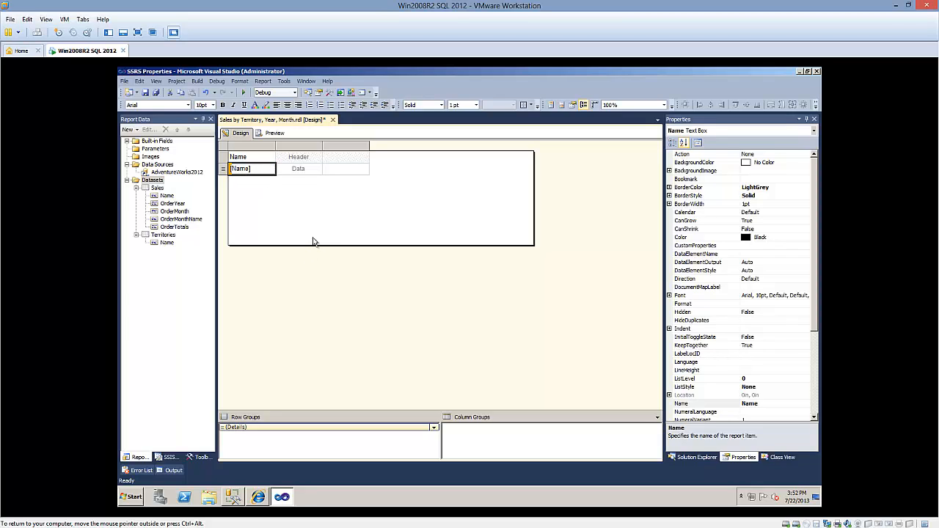
{"action": "mouse_move", "coordinate": [316, 168]}
{"action": "left_click", "coordinate": [319, 169]}
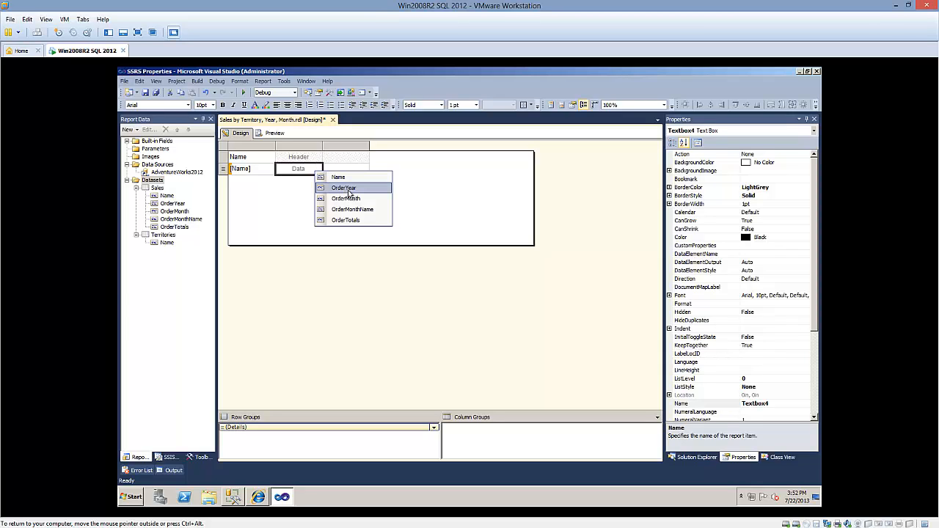
{"action": "left_click", "coordinate": [348, 189]}
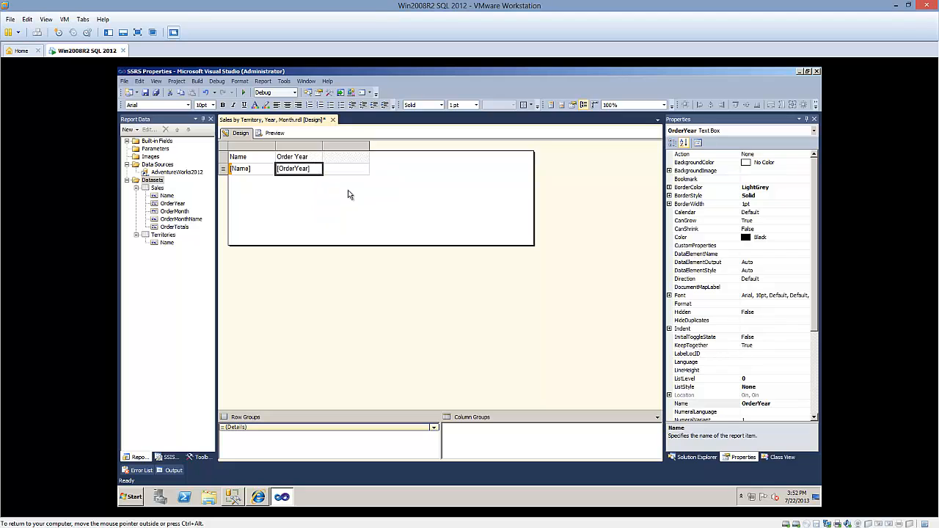
{"action": "left_click", "coordinate": [365, 170]}
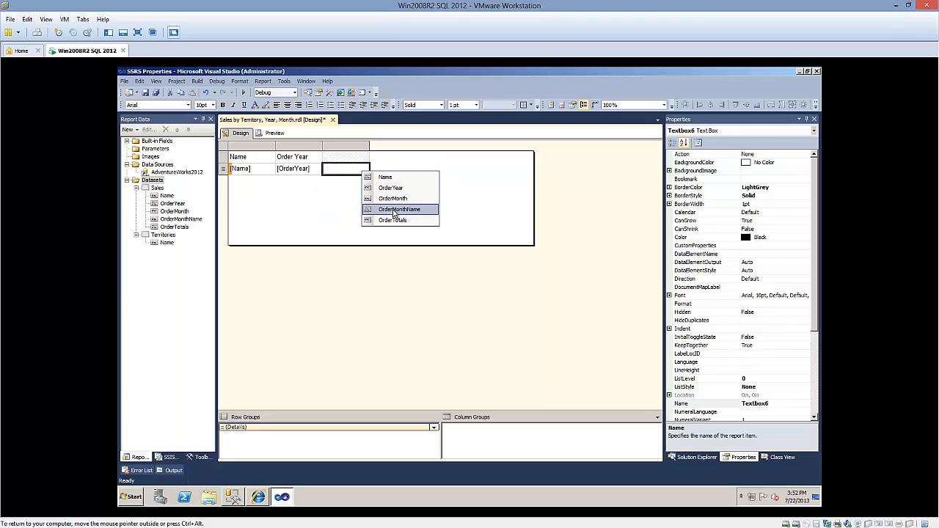
{"action": "left_click", "coordinate": [396, 213]}
Insert a column to the right of the order month column, fill it with OrderTotals, and preview the report before returning to the design
{"action": "right_click", "coordinate": [354, 148]}
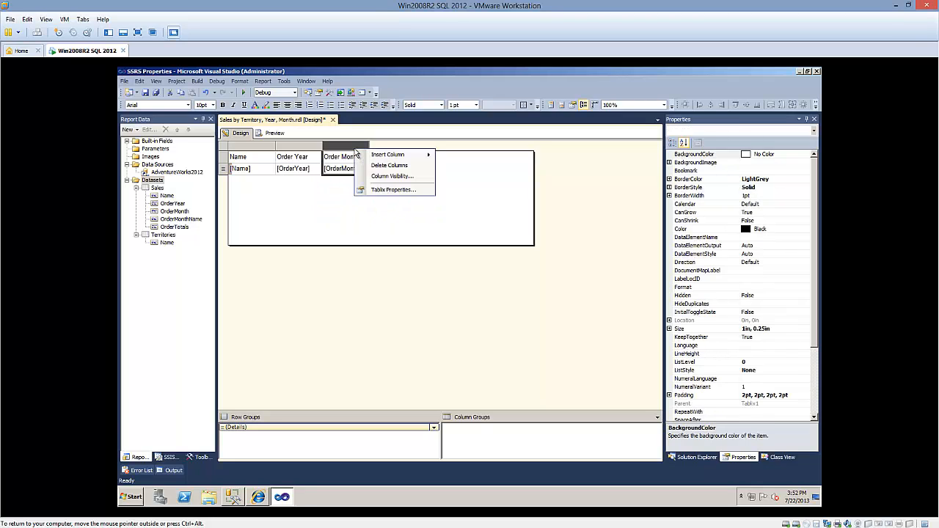
{"action": "mouse_move", "coordinate": [382, 156]}
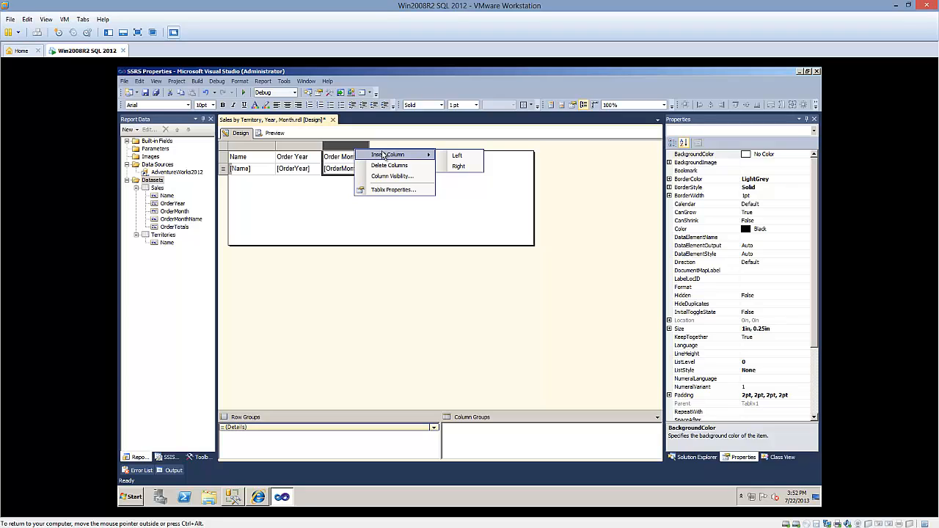
{"action": "left_click", "coordinate": [459, 167]}
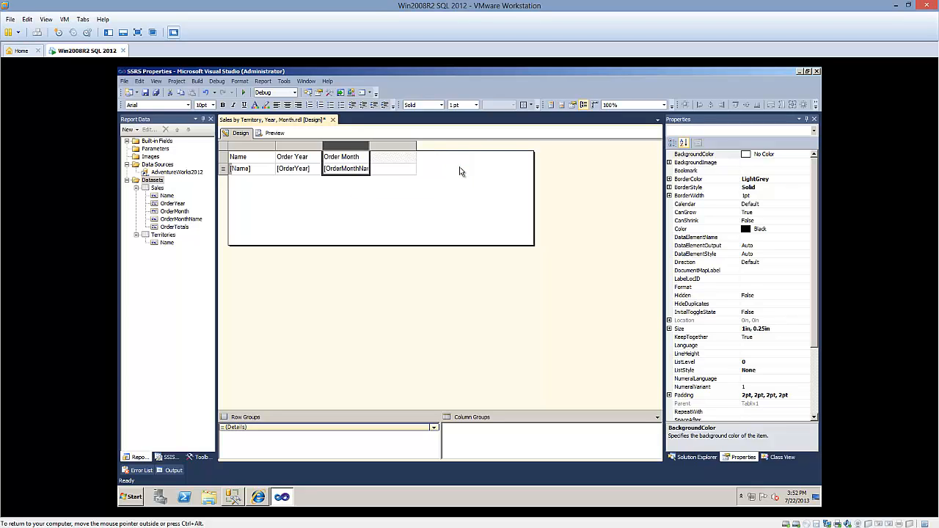
{"action": "left_click", "coordinate": [413, 168]}
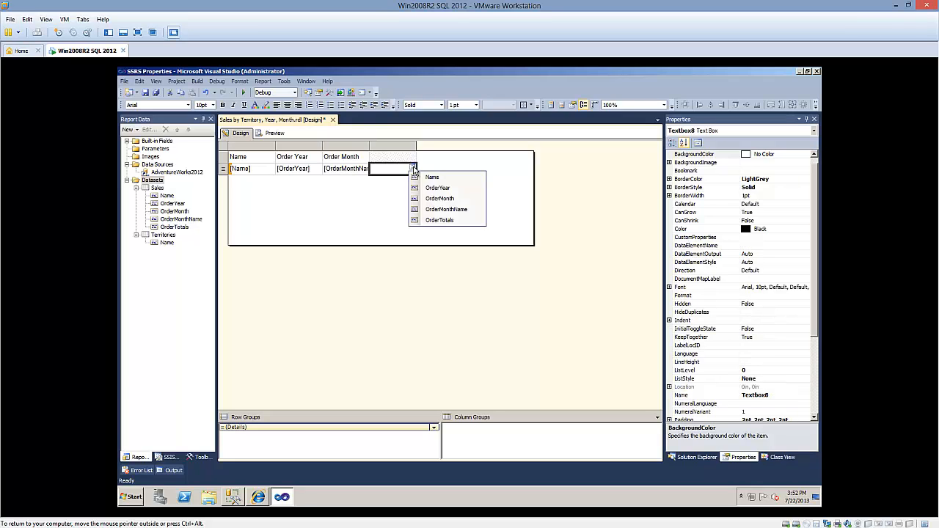
{"action": "left_click", "coordinate": [430, 220]}
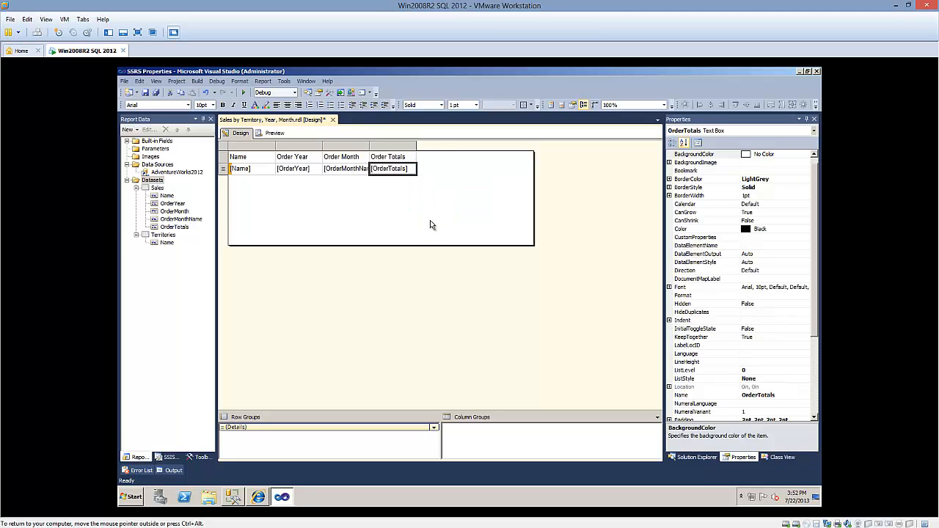
{"action": "left_click", "coordinate": [271, 133]}
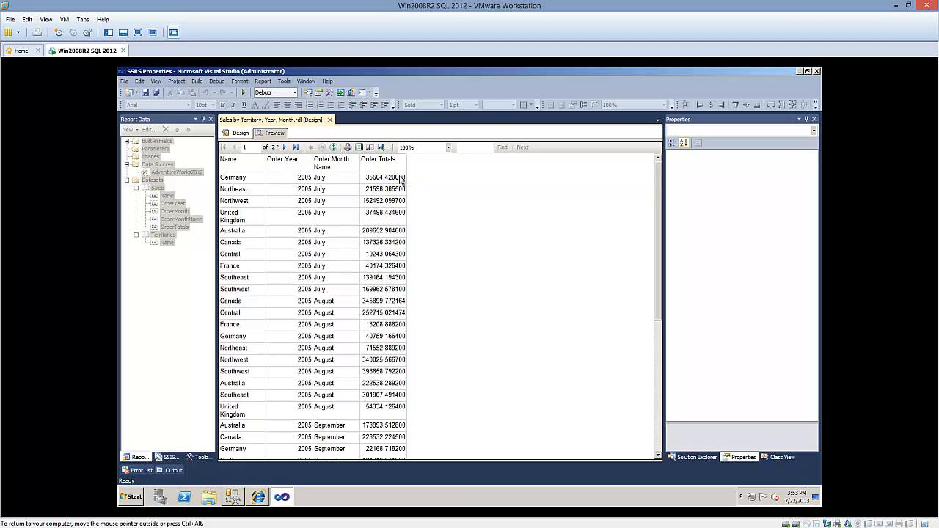
{"action": "left_click", "coordinate": [241, 133]}
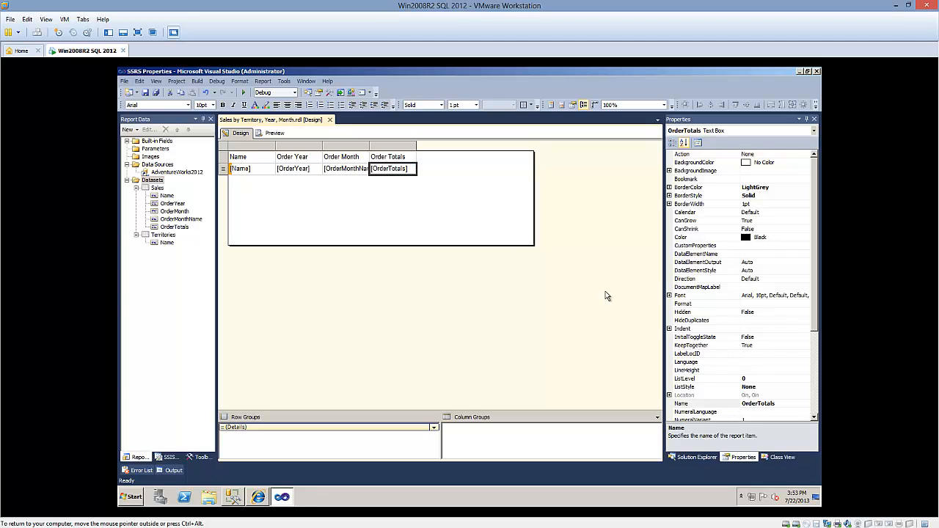
Set the Format property of the OrderTotals text box to c, preview the report, and return to the design
{"action": "left_click", "coordinate": [689, 305]}
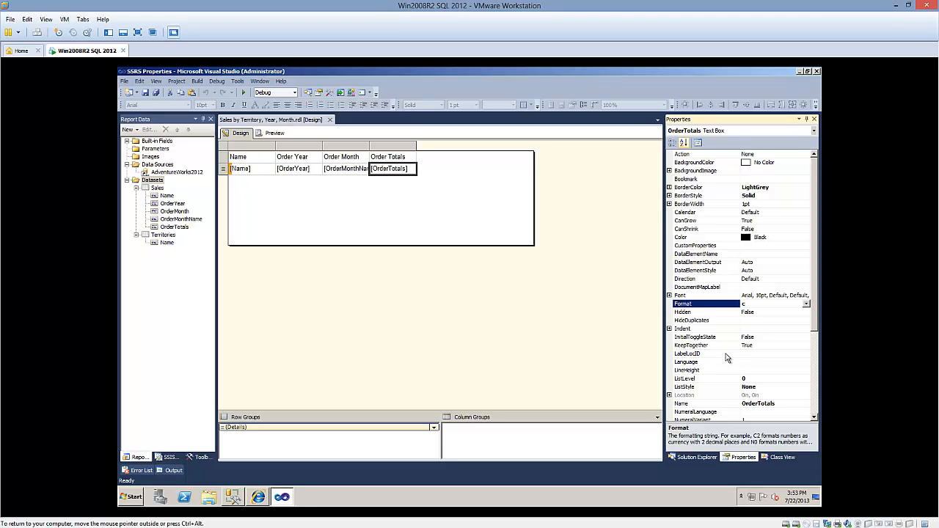
{"action": "type", "text": "c"}
{"action": "left_click", "coordinate": [275, 133]}
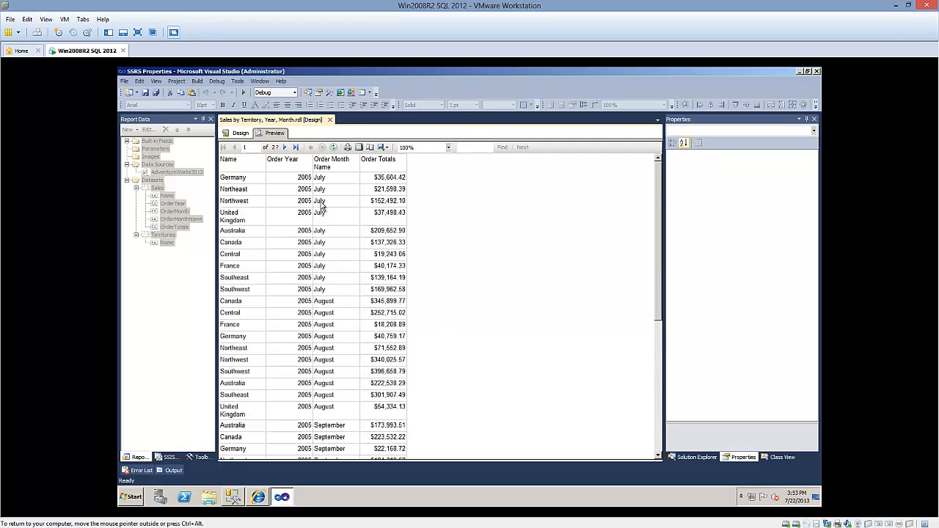
{"action": "left_click", "coordinate": [238, 133]}
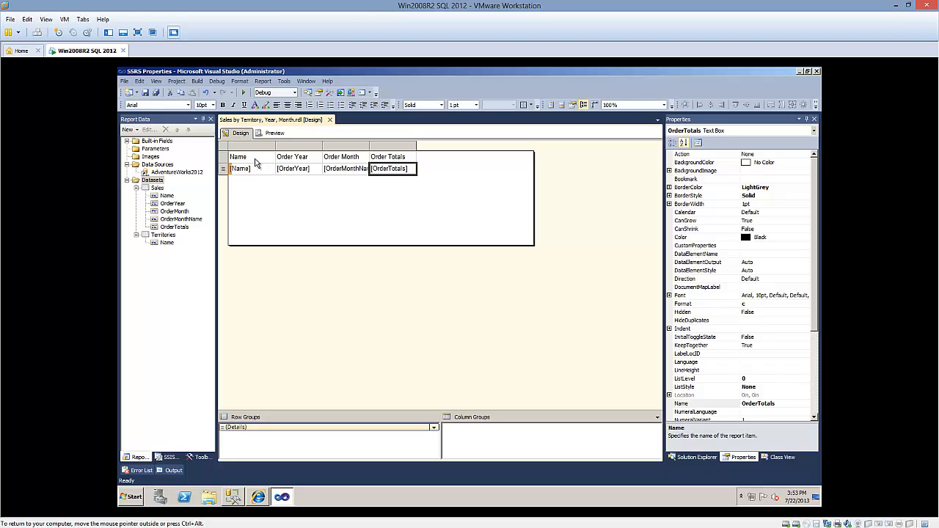
Make the table's header row bold with a bottom border, and check it in the report preview
{"action": "left_click_drag", "start_coordinate": [257, 162], "coordinate": [407, 160]}
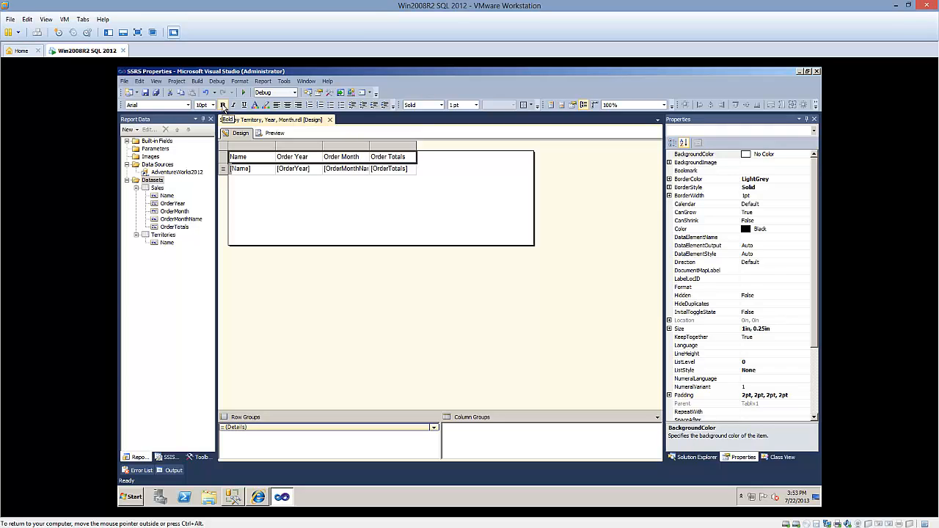
{"action": "left_click", "coordinate": [223, 105]}
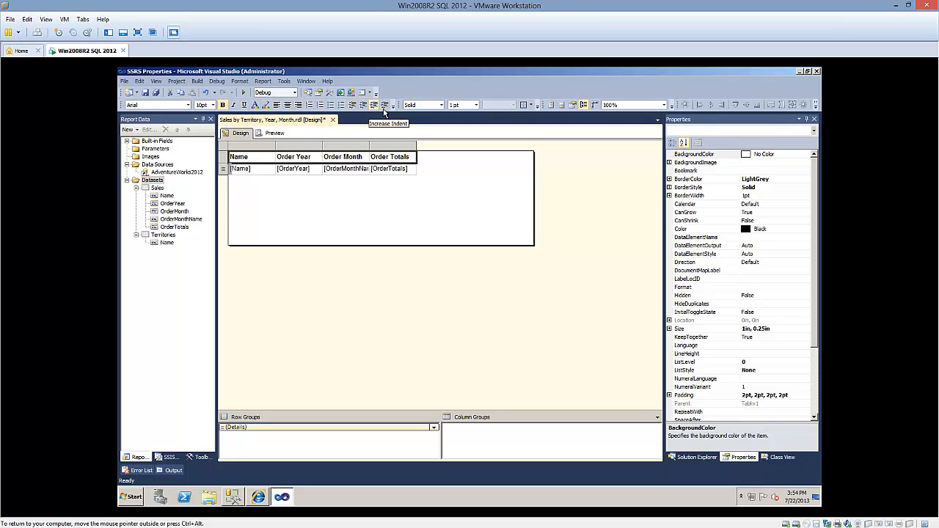
{"action": "left_click", "coordinate": [529, 105]}
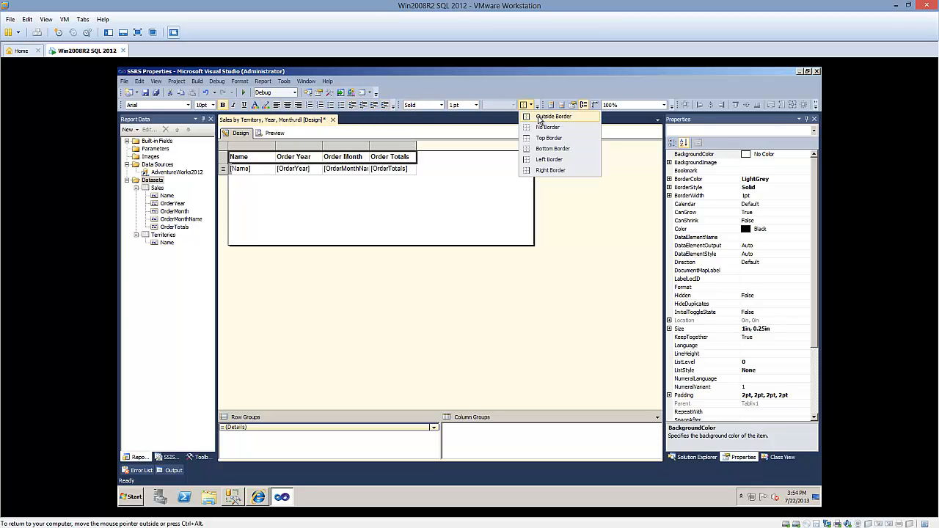
{"action": "left_click", "coordinate": [538, 151]}
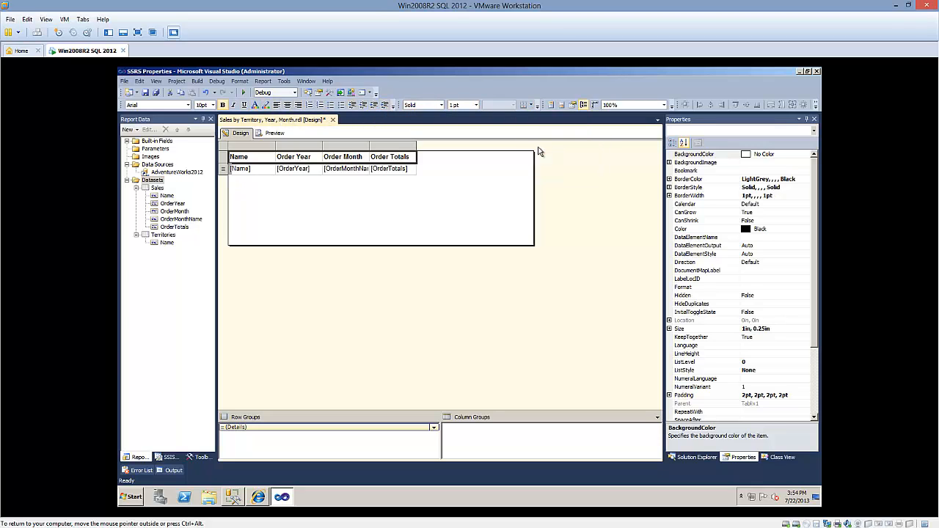
{"action": "left_click", "coordinate": [275, 132]}
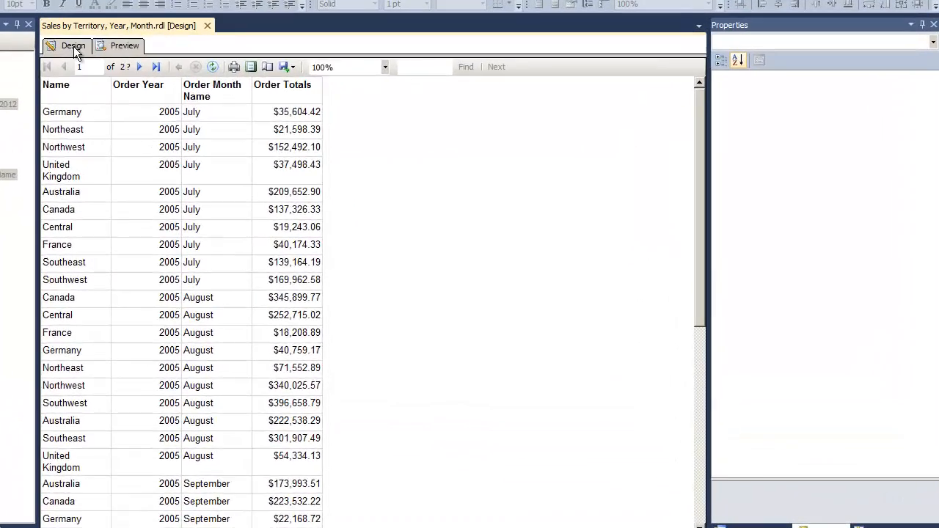
{"action": "left_click", "coordinate": [241, 134]}
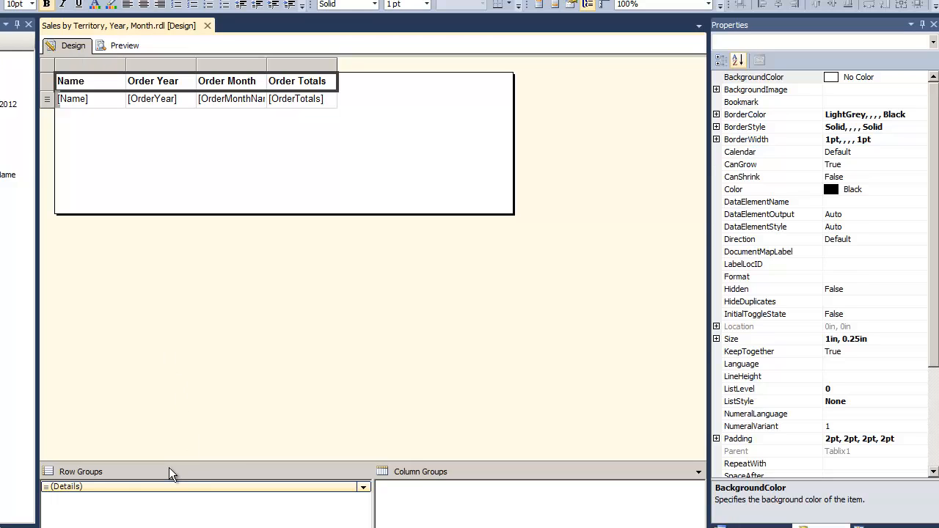
{"action": "left_click", "coordinate": [99, 486]}
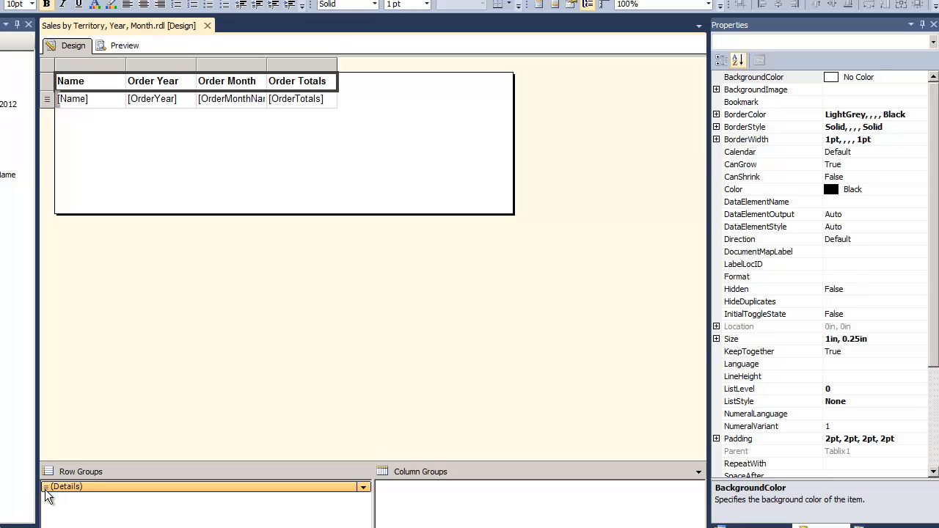
{"action": "left_click", "coordinate": [47, 102]}
{"action": "left_click", "coordinate": [55, 113]}
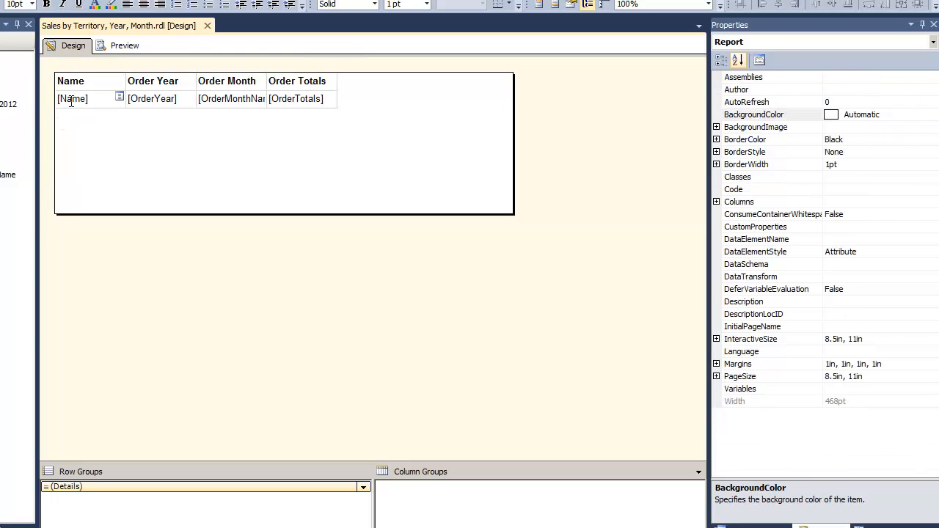
{"action": "double_click", "coordinate": [74, 98]}
{"action": "left_click", "coordinate": [49, 100]}
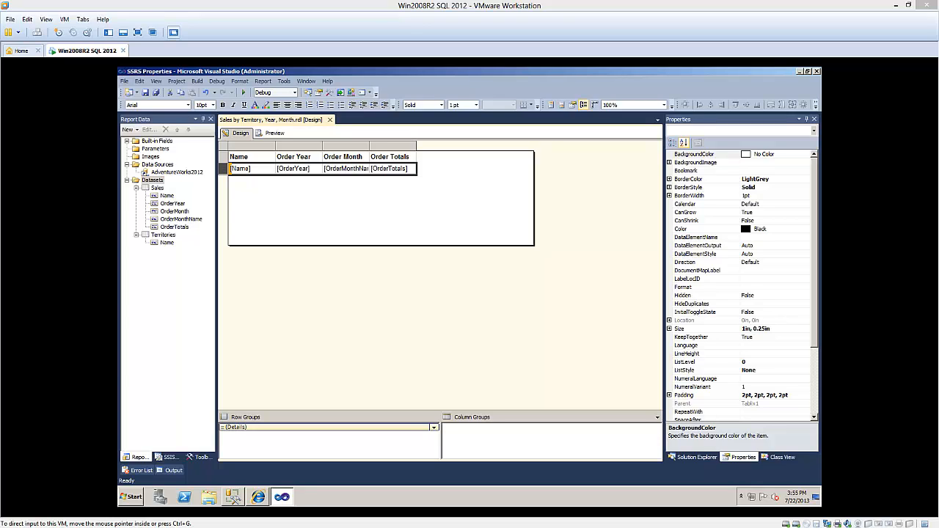
Add a parent row group above the Details group, grouped by Name and with a group header
{"action": "left_click", "coordinate": [433, 431]}
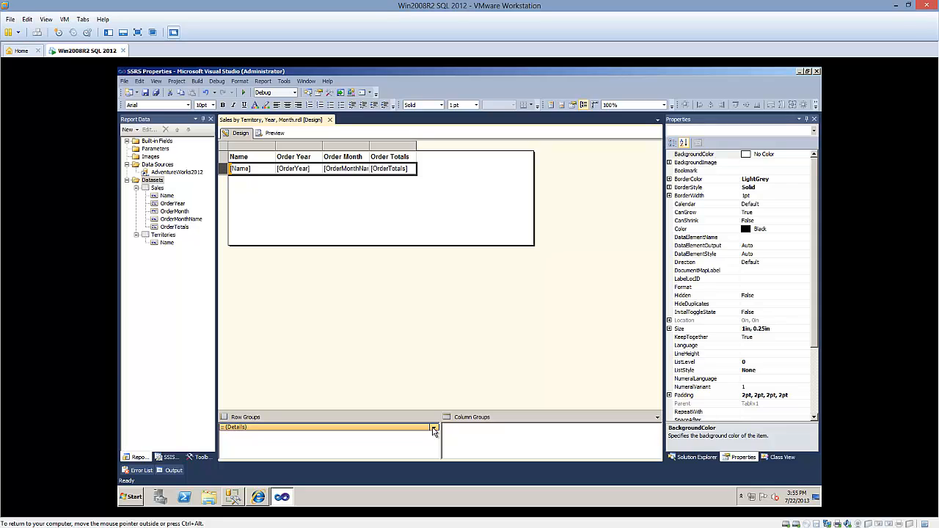
{"action": "left_click", "coordinate": [433, 431]}
{"action": "mouse_move", "coordinate": [457, 438]}
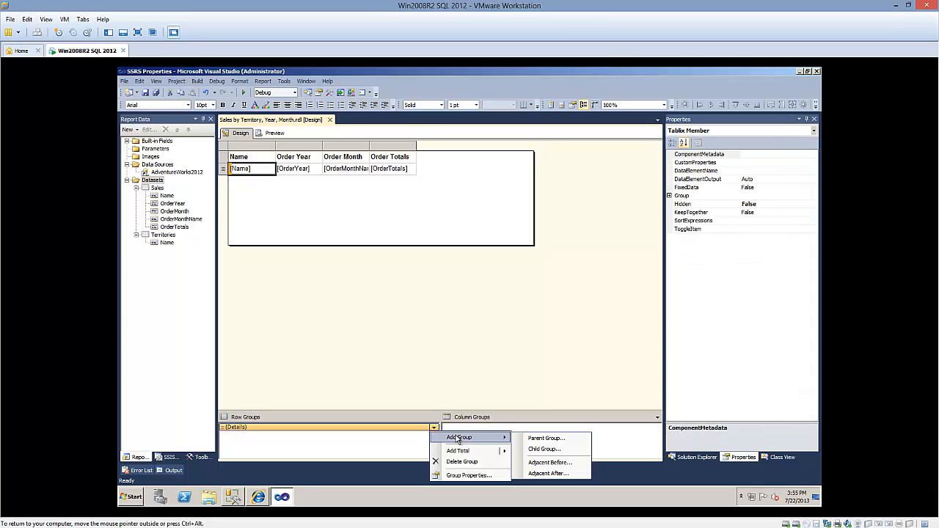
{"action": "left_click", "coordinate": [534, 439]}
{"action": "left_click", "coordinate": [544, 253]}
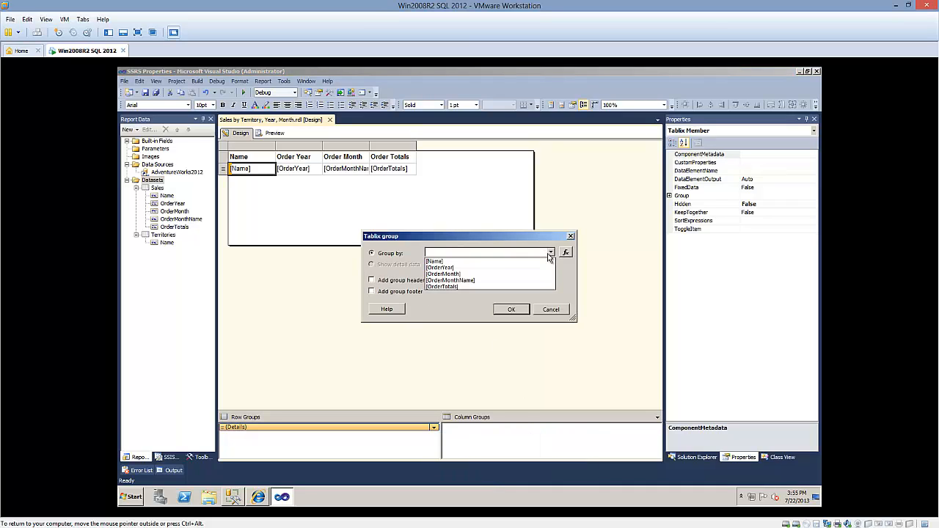
{"action": "left_click", "coordinate": [473, 263]}
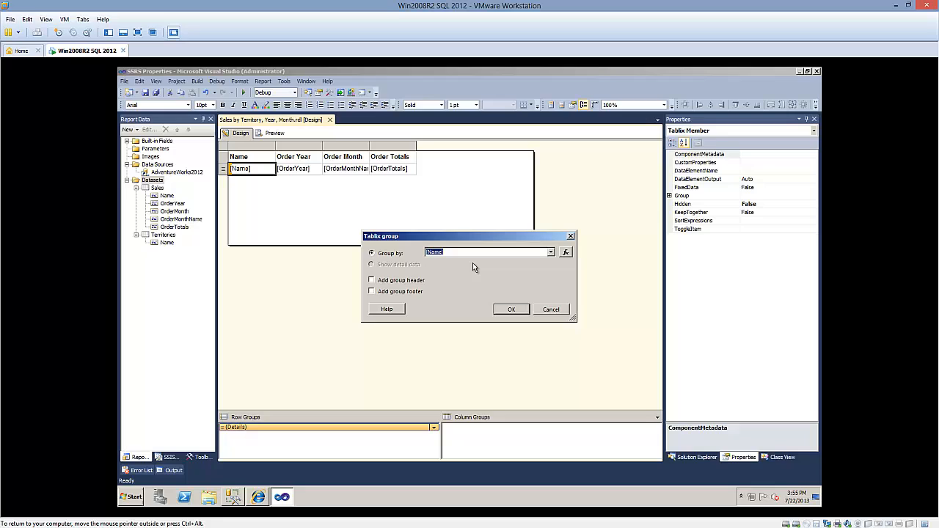
{"action": "left_click", "coordinate": [399, 283]}
{"action": "left_click", "coordinate": [511, 309]}
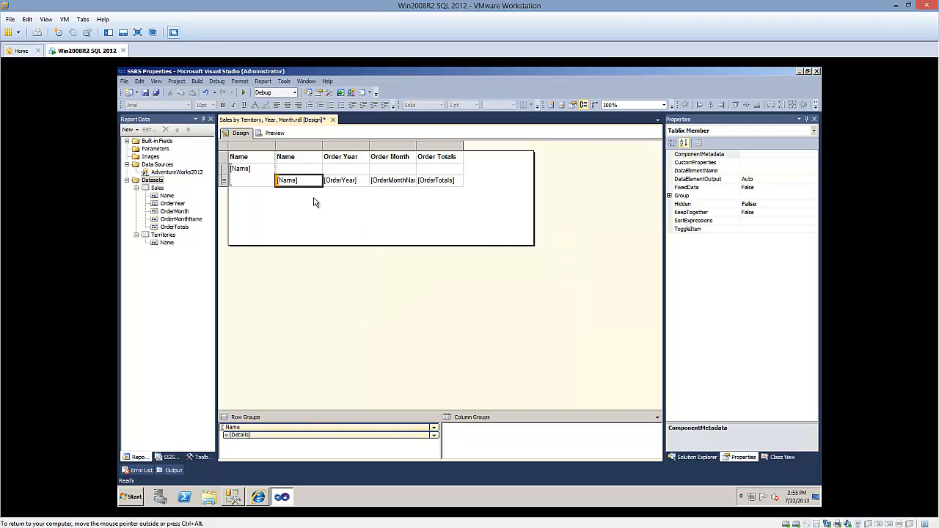
Examine the Name group's header and detail rows, and browse the grouped report in preview before returning to the design
{"action": "left_click", "coordinate": [250, 155]}
{"action": "left_click", "coordinate": [225, 170]}
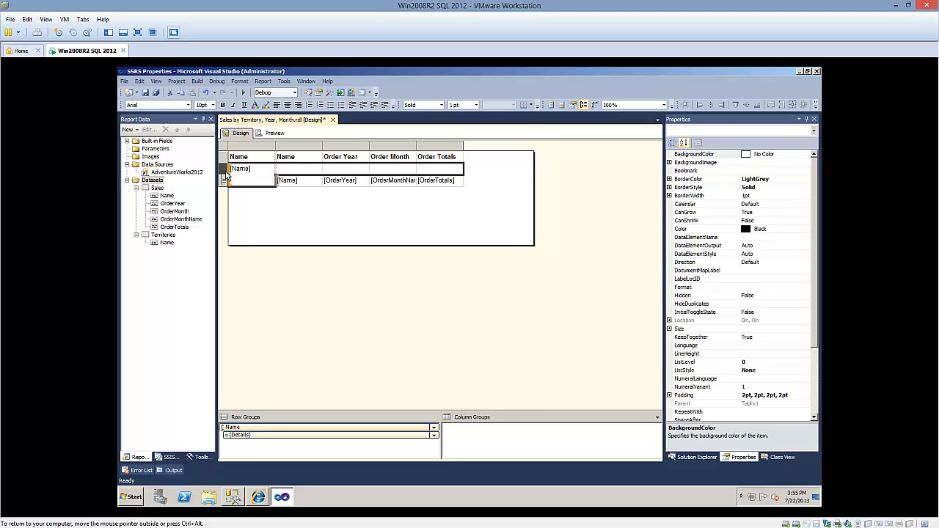
{"action": "left_click", "coordinate": [223, 180]}
{"action": "left_click", "coordinate": [224, 169]}
{"action": "left_click", "coordinate": [300, 157]}
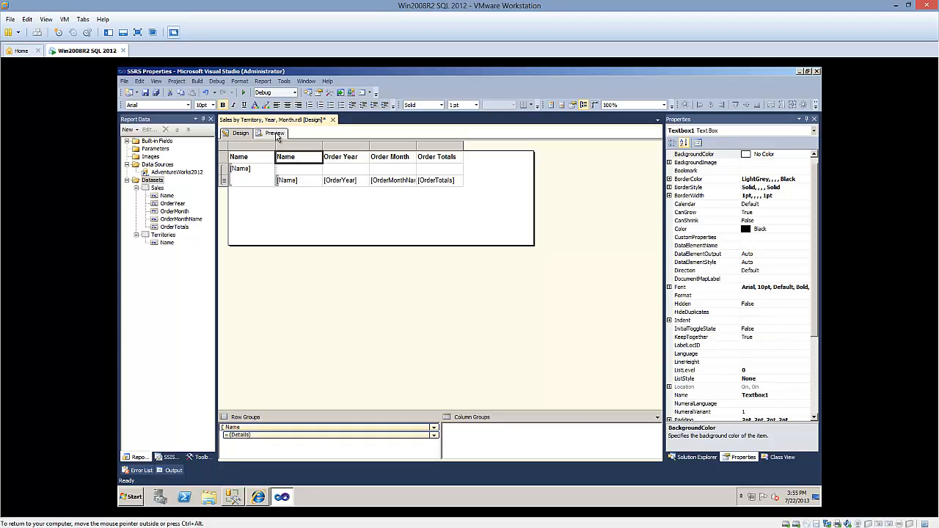
{"action": "left_click", "coordinate": [275, 134]}
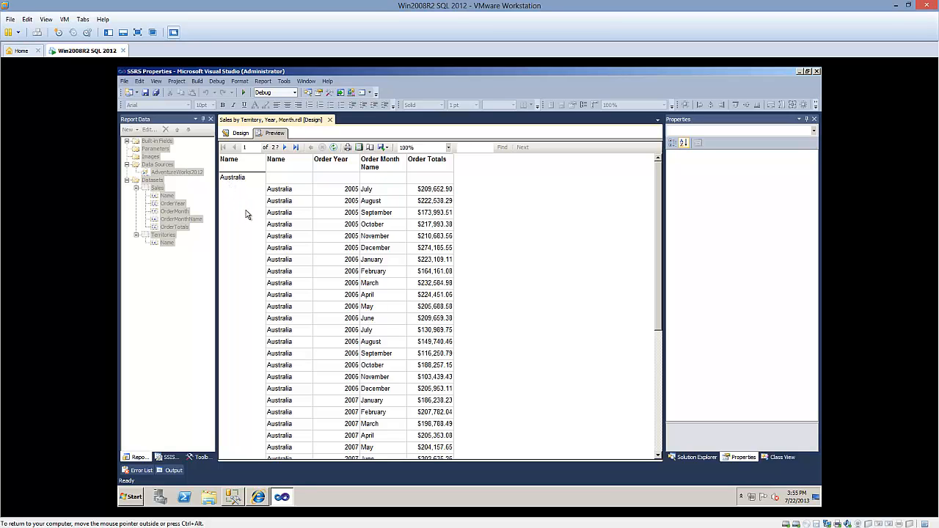
{"action": "scroll", "coordinate": [256, 199], "scroll_direction": "down", "scroll_amount": 15}
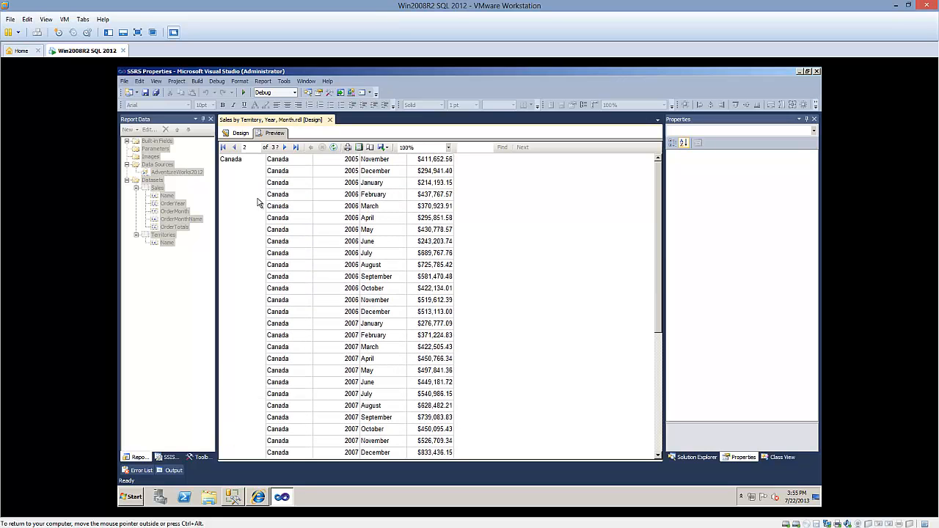
{"action": "scroll", "coordinate": [258, 198], "scroll_direction": "down", "scroll_amount": 5}
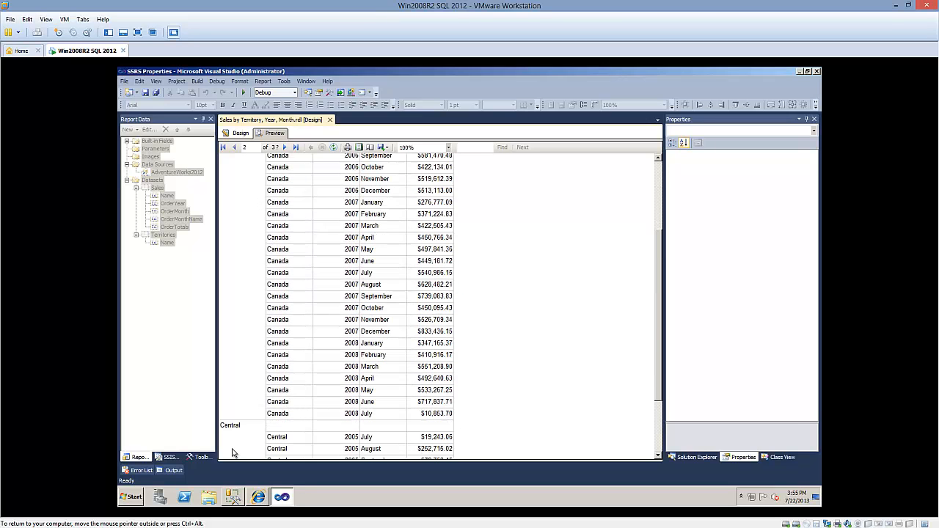
{"action": "left_click", "coordinate": [240, 135]}
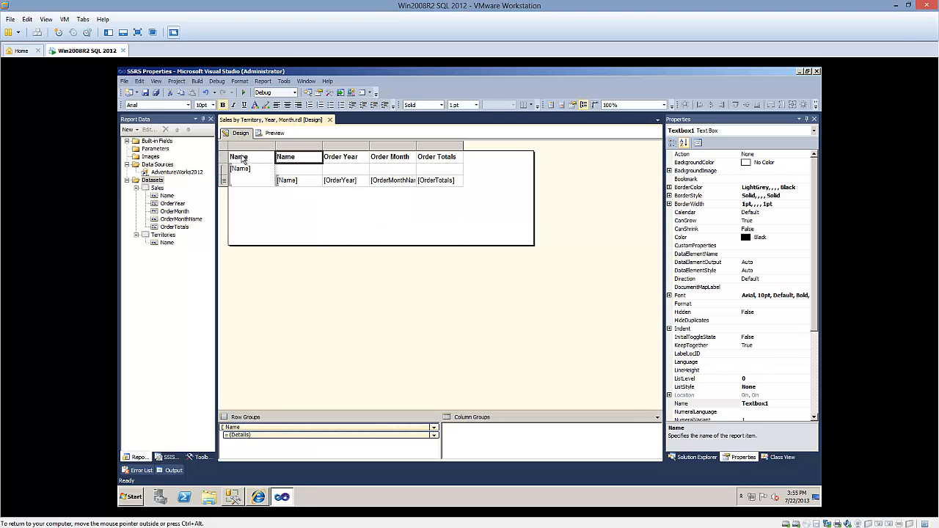
Delete the duplicate detail-level Name column, preview the report, and return to the design
{"action": "left_click", "coordinate": [290, 148]}
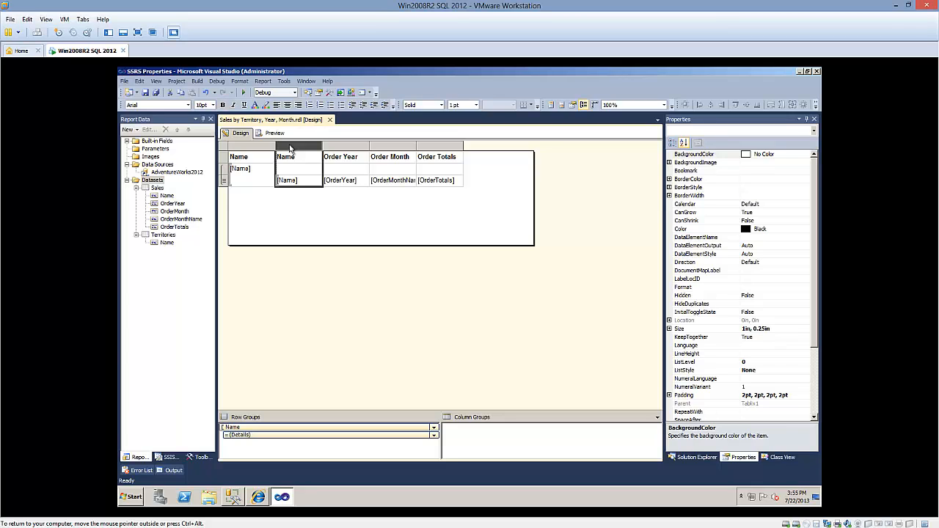
{"action": "right_click", "coordinate": [291, 148]}
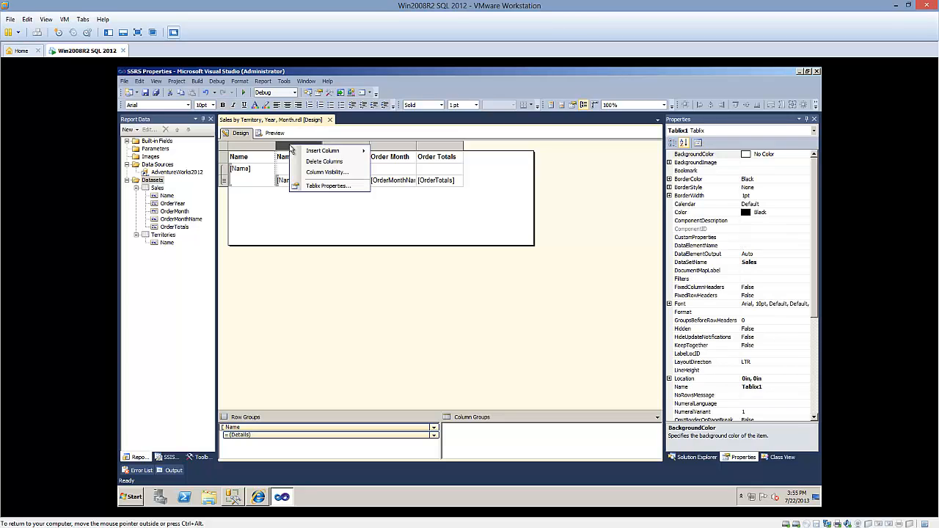
{"action": "left_click", "coordinate": [308, 163]}
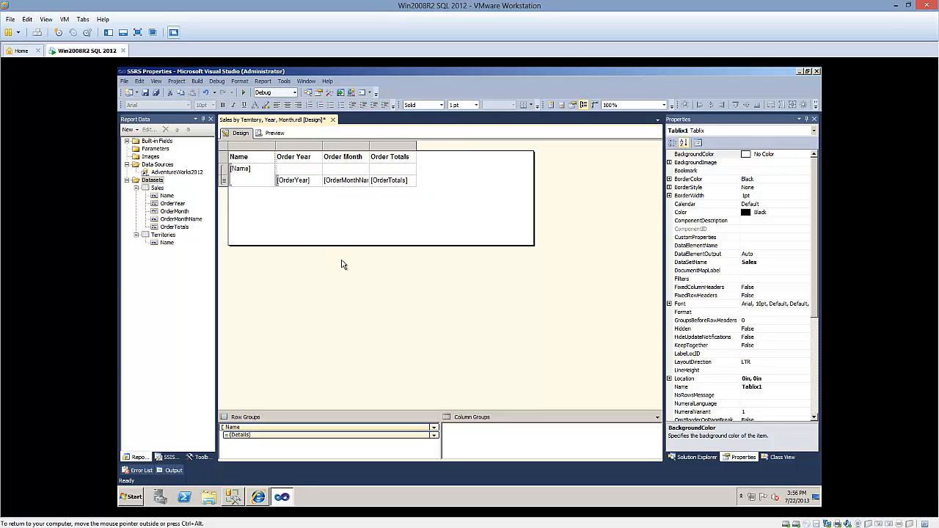
{"action": "left_click", "coordinate": [273, 132]}
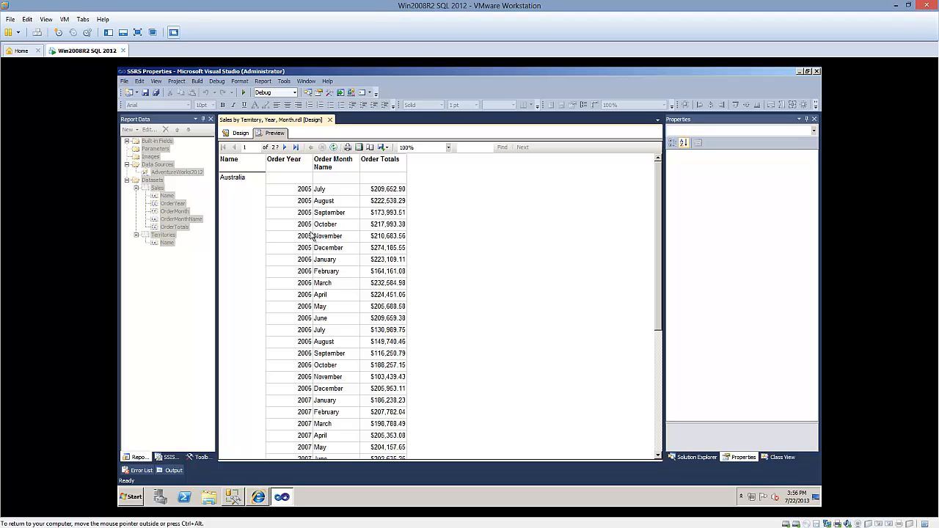
{"action": "left_click", "coordinate": [232, 134]}
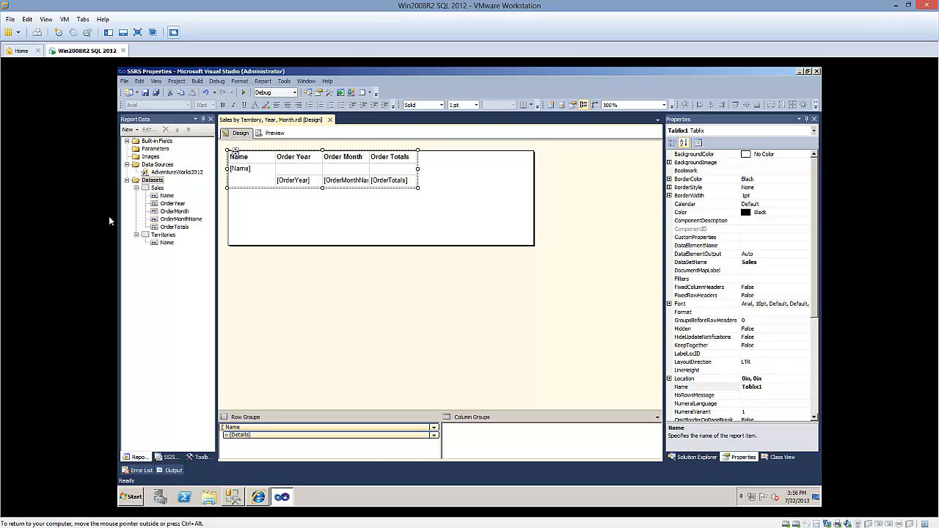
Add a child group under the Name row group, grouped by OrderYear and with a group header
{"action": "left_click", "coordinate": [434, 429]}
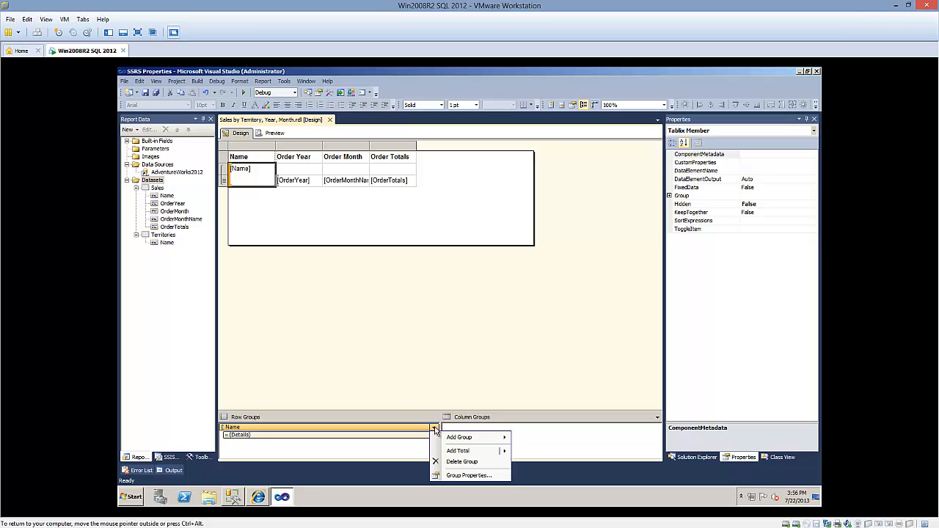
{"action": "mouse_move", "coordinate": [484, 438]}
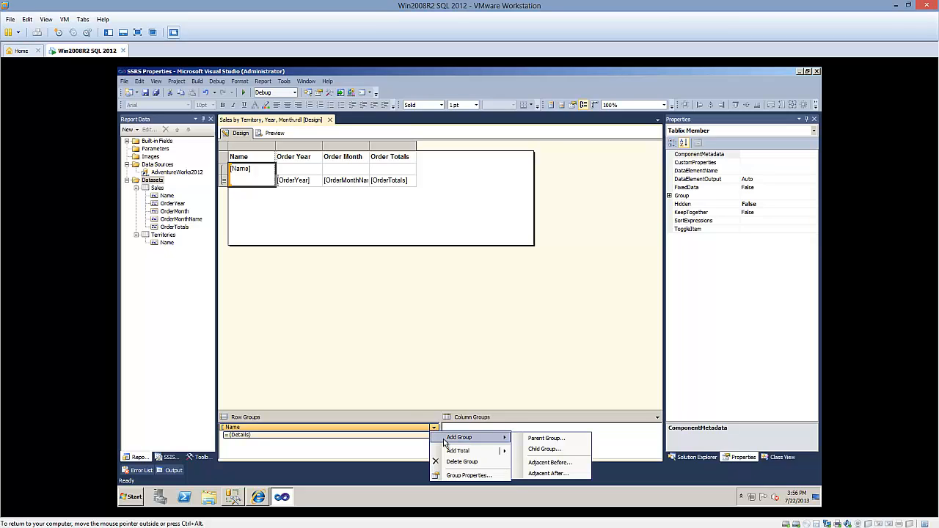
{"action": "left_click", "coordinate": [546, 449]}
{"action": "left_click", "coordinate": [550, 252]}
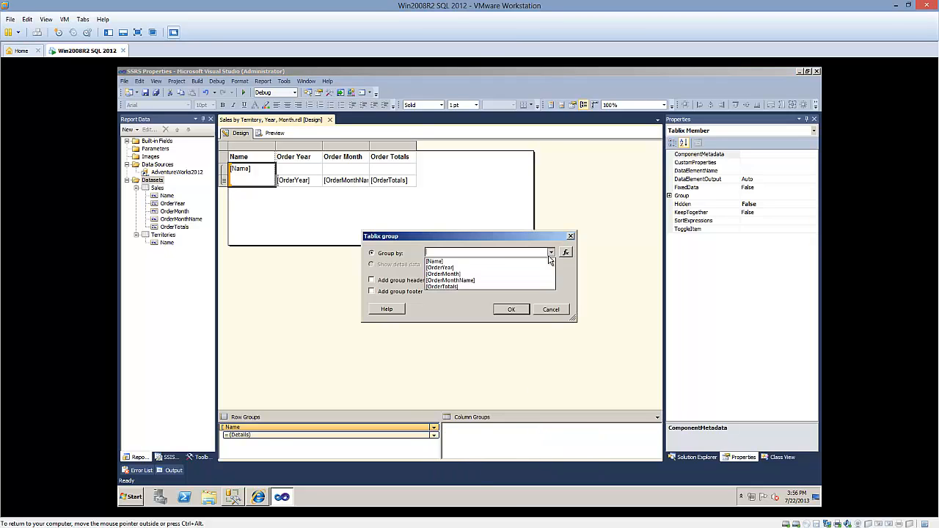
{"action": "left_click", "coordinate": [443, 268]}
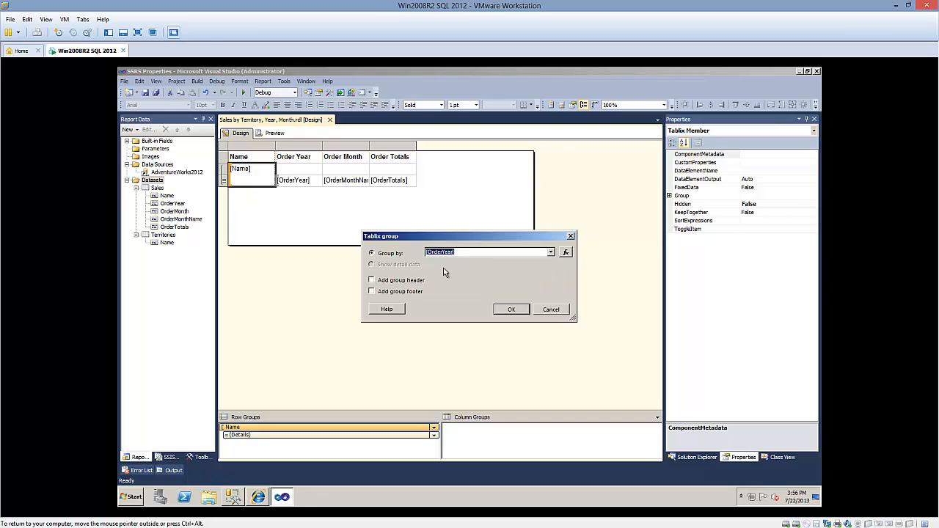
{"action": "left_click", "coordinate": [390, 282]}
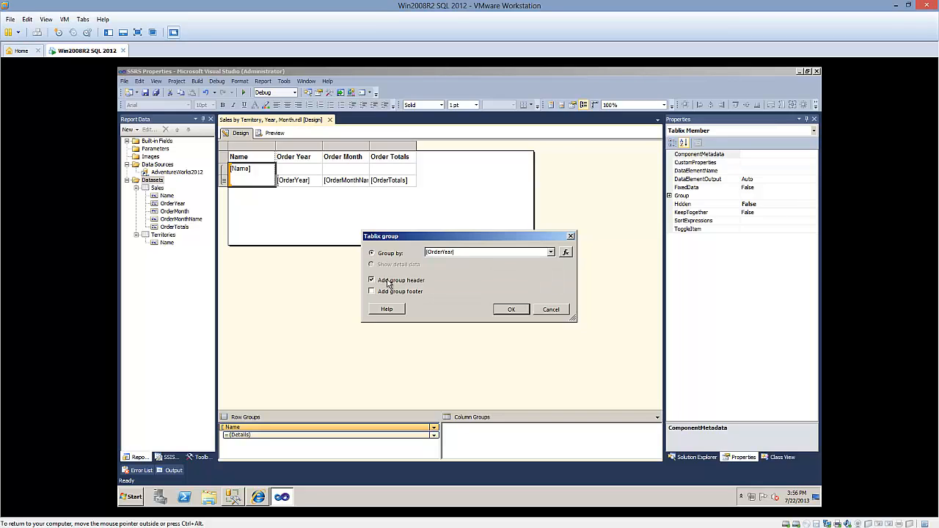
{"action": "left_click", "coordinate": [511, 309]}
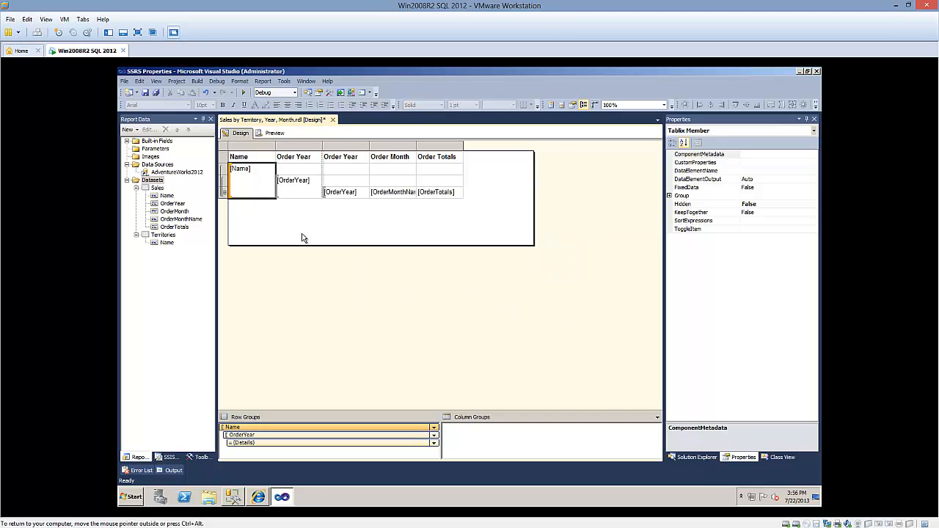
Check the table's group and detail rows, and delete the duplicate detail-level Order Year column
{"action": "left_click", "coordinate": [223, 172]}
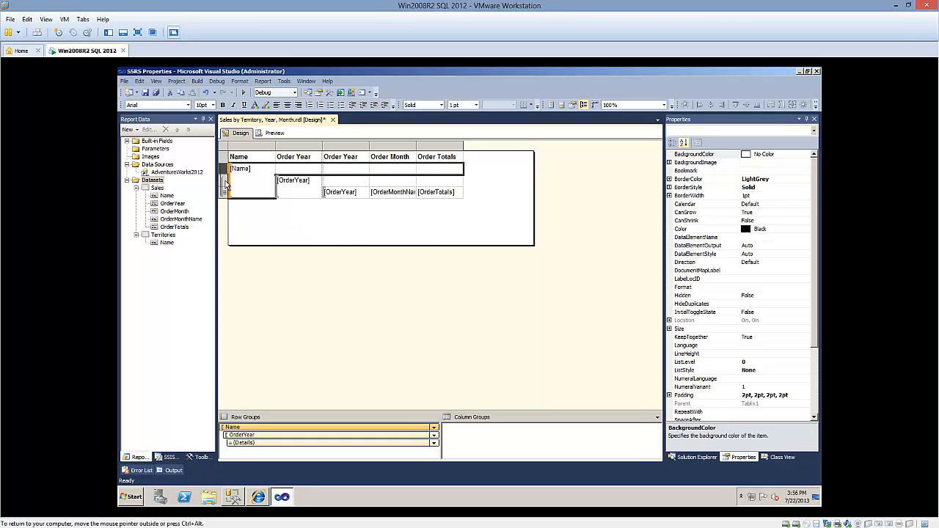
{"action": "left_click", "coordinate": [224, 181]}
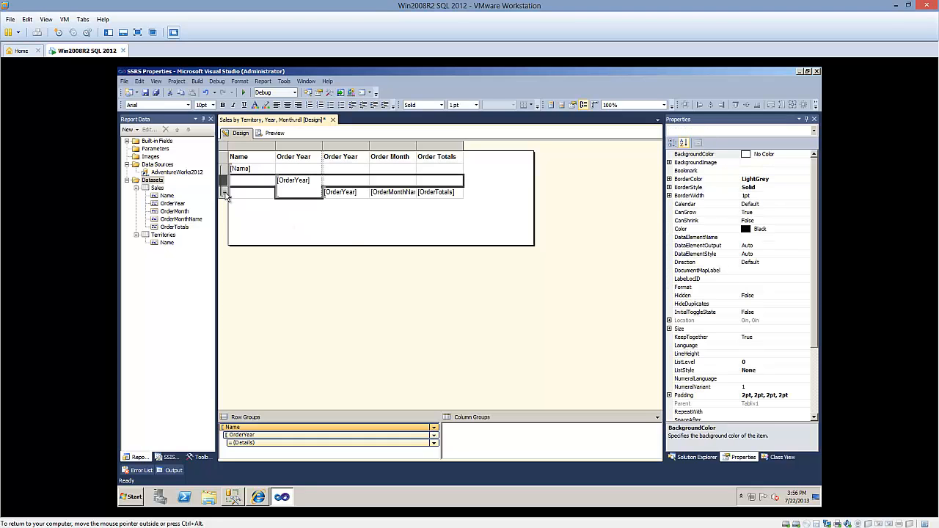
{"action": "left_click", "coordinate": [225, 192]}
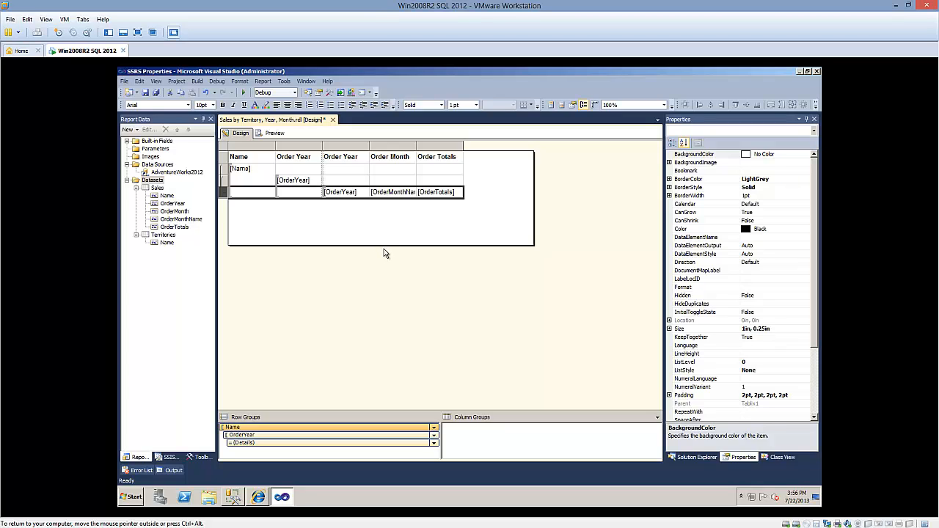
{"action": "left_click", "coordinate": [302, 146]}
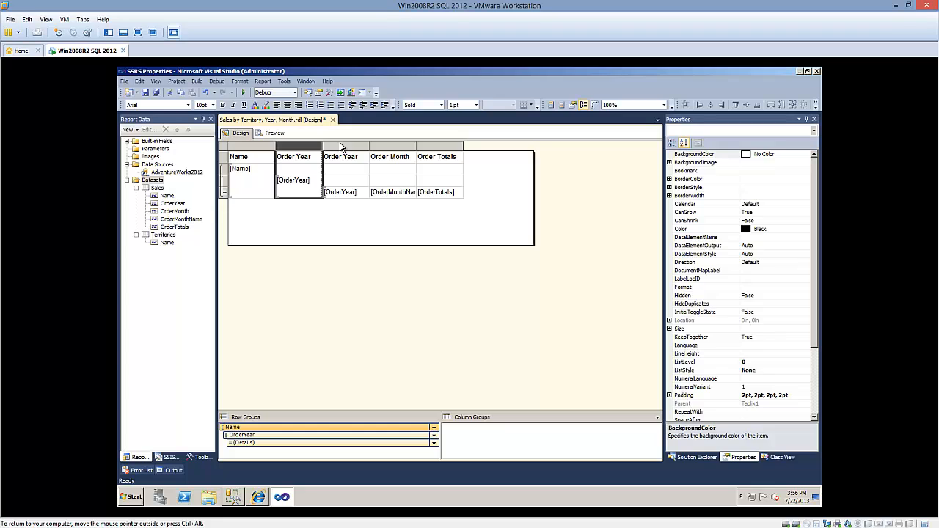
{"action": "left_click", "coordinate": [341, 146]}
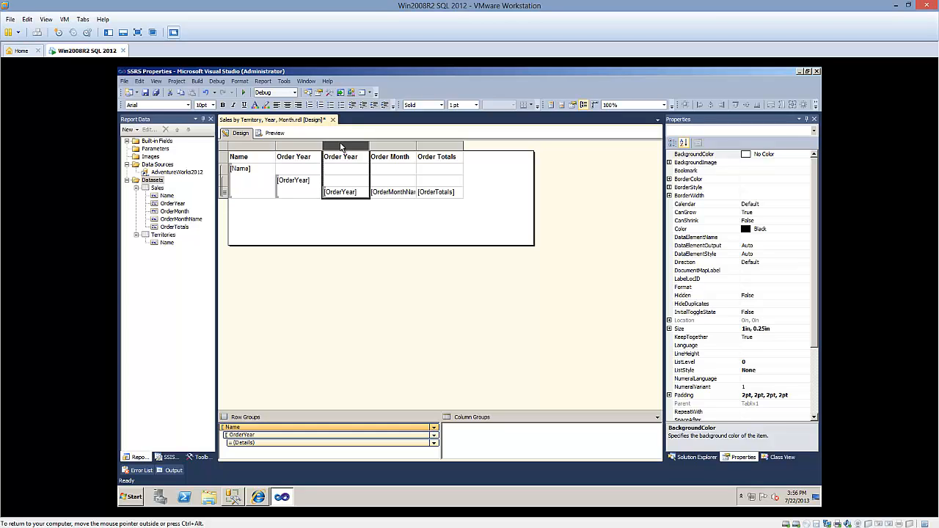
{"action": "right_click", "coordinate": [341, 146]}
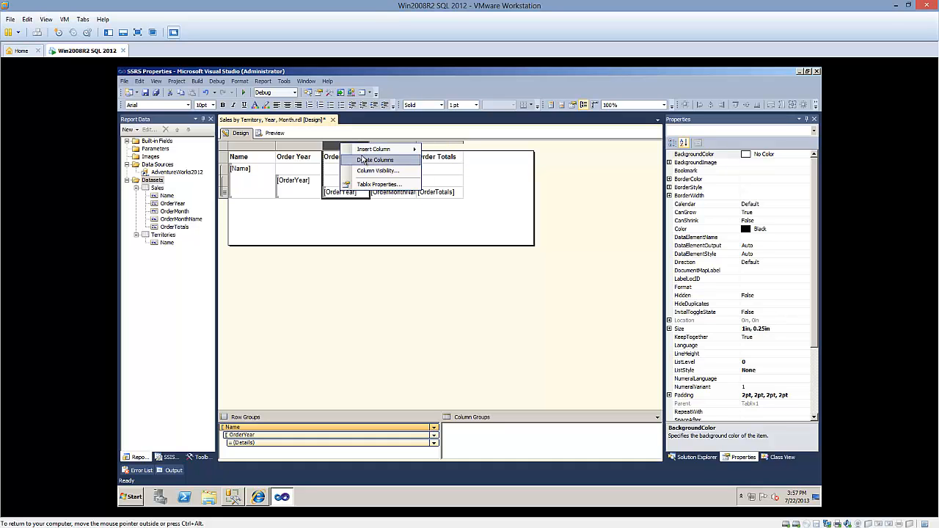
{"action": "left_click", "coordinate": [363, 160]}
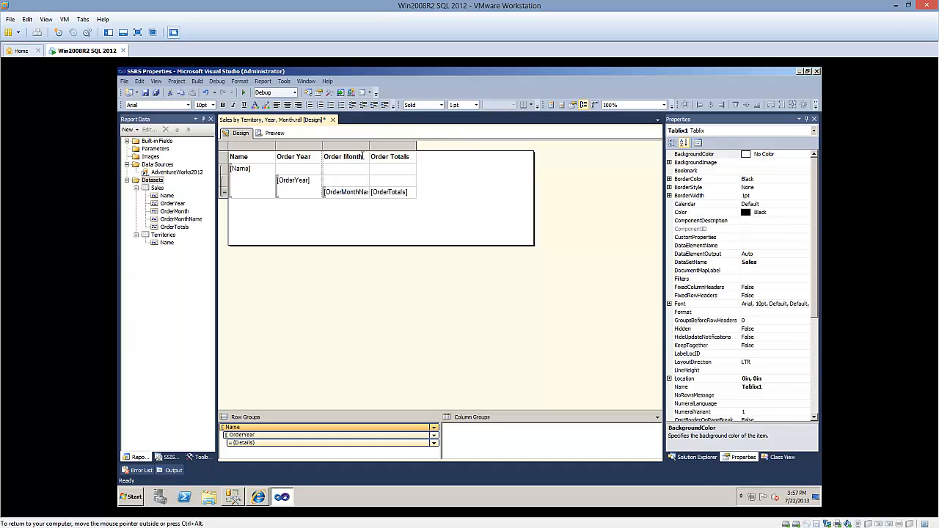
Preview the report grouped by territory and year, browse through its pages, and return to the design
{"action": "left_click", "coordinate": [278, 135]}
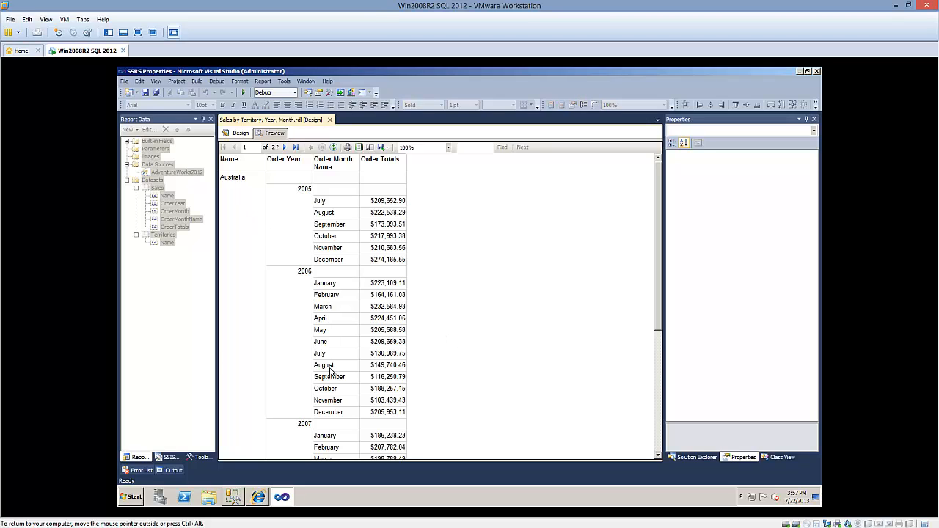
{"action": "scroll", "coordinate": [340, 376], "scroll_direction": "down", "scroll_amount": 2}
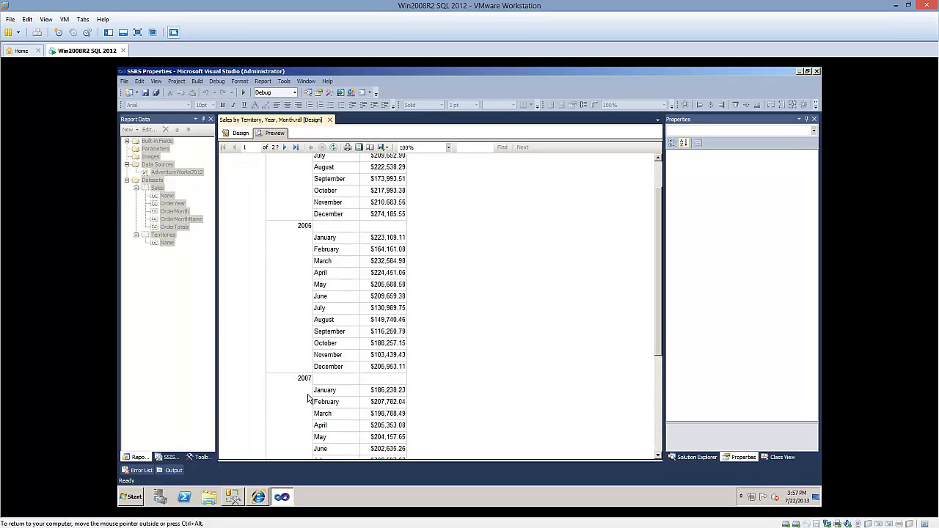
{"action": "scroll", "coordinate": [308, 398], "scroll_direction": "down", "scroll_amount": 8}
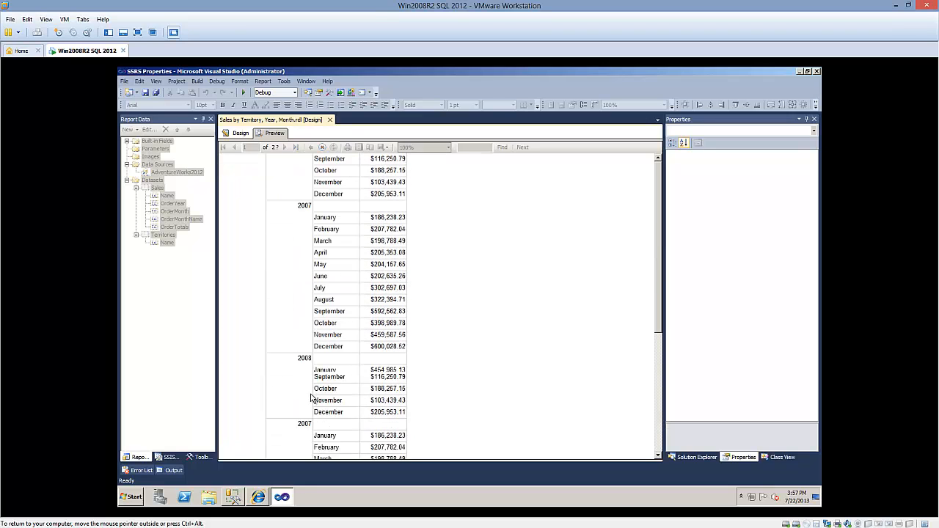
{"action": "scroll", "coordinate": [311, 396], "scroll_direction": "down", "scroll_amount": 9}
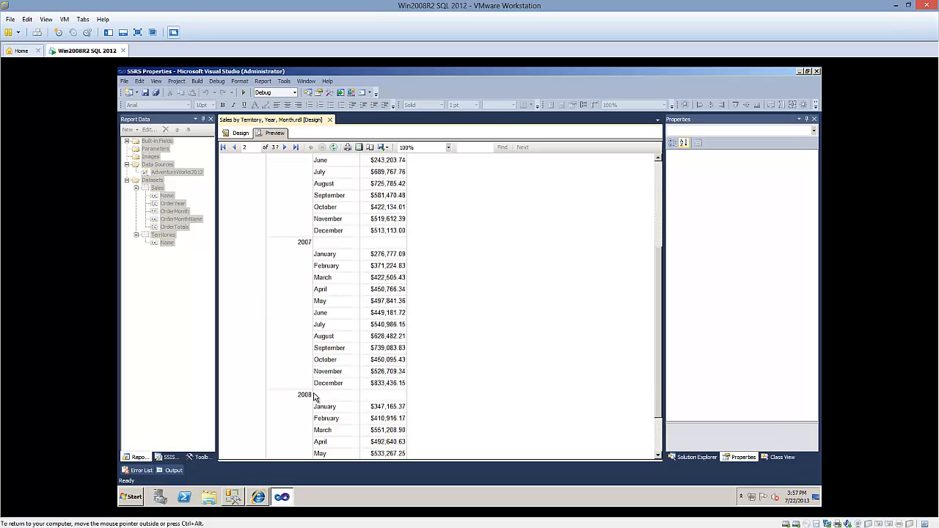
{"action": "scroll", "coordinate": [320, 396], "scroll_direction": "down", "scroll_amount": 13}
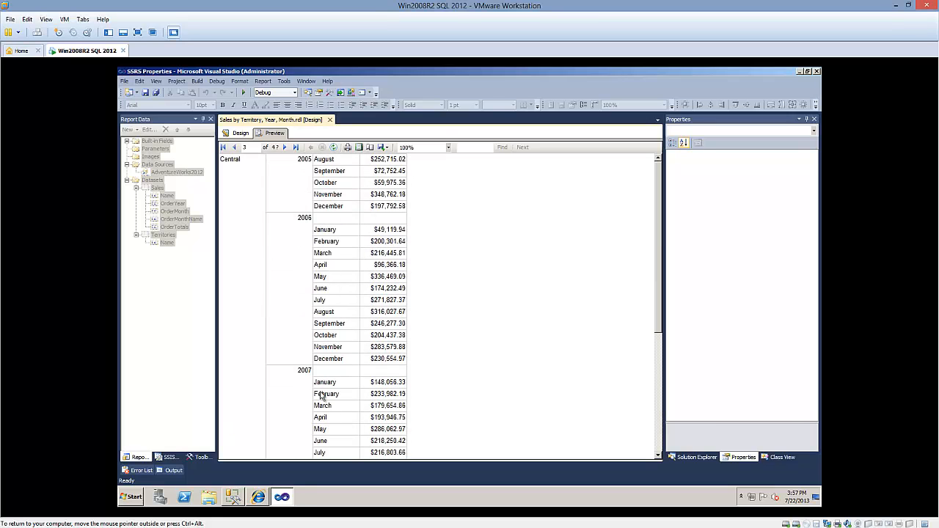
{"action": "left_click", "coordinate": [239, 133]}
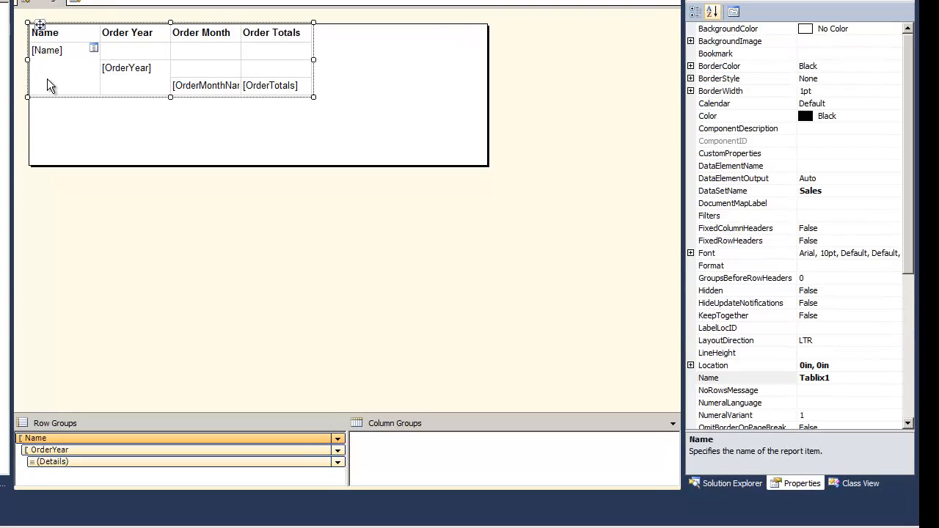
Add summed OrderTotals to the Order Totals column in both the OrderYear and the Name group header rows
{"action": "left_click", "coordinate": [241, 186]}
{"action": "left_click", "coordinate": [21, 68]}
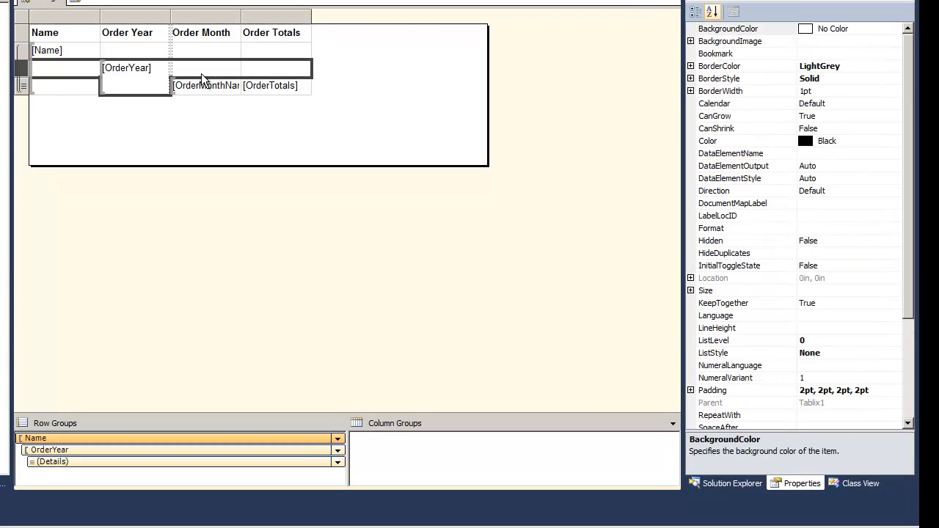
{"action": "left_click", "coordinate": [305, 67]}
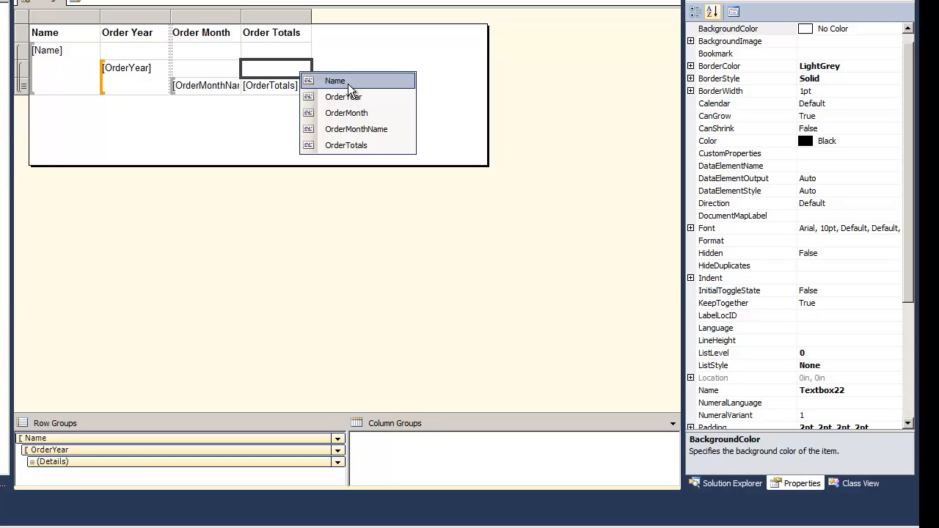
{"action": "left_click", "coordinate": [346, 144]}
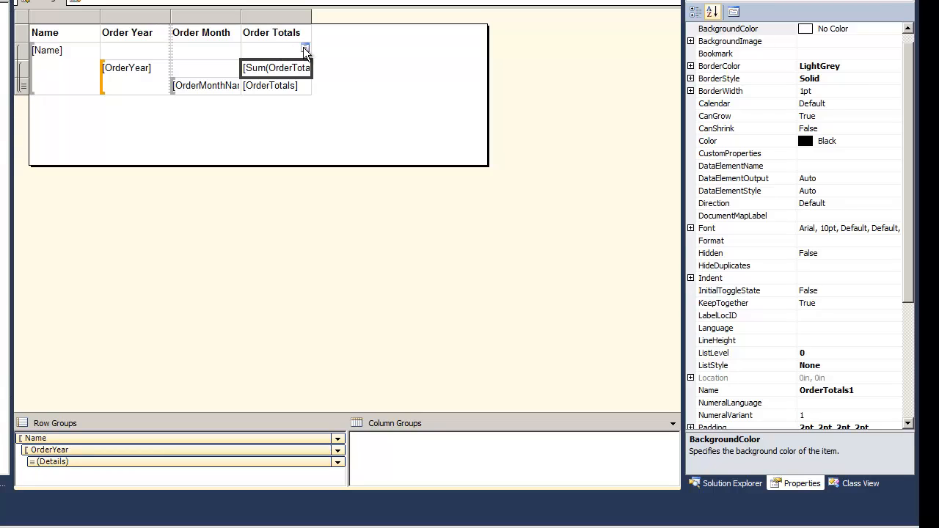
{"action": "left_click", "coordinate": [305, 48]}
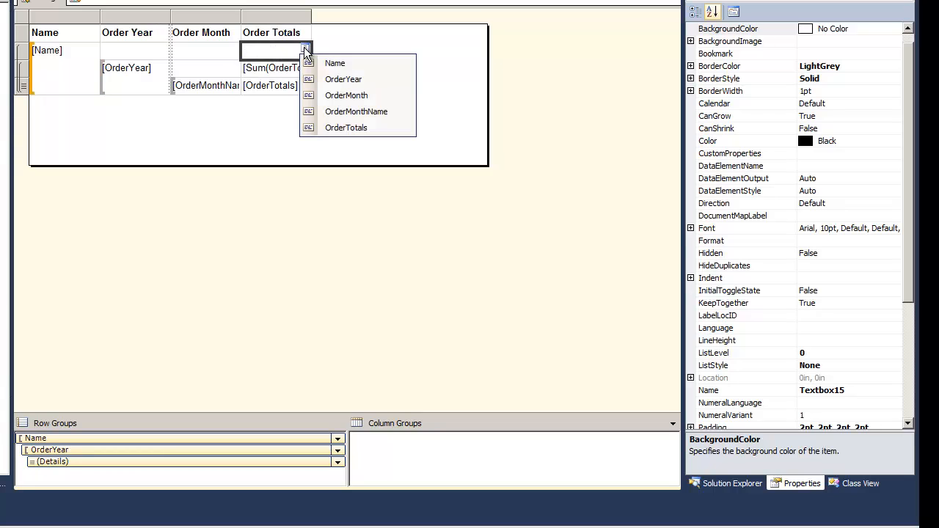
{"action": "left_click", "coordinate": [315, 129]}
Set the number format of the OrderYear and Name group total cells to c for currency
{"action": "left_click", "coordinate": [281, 81]}
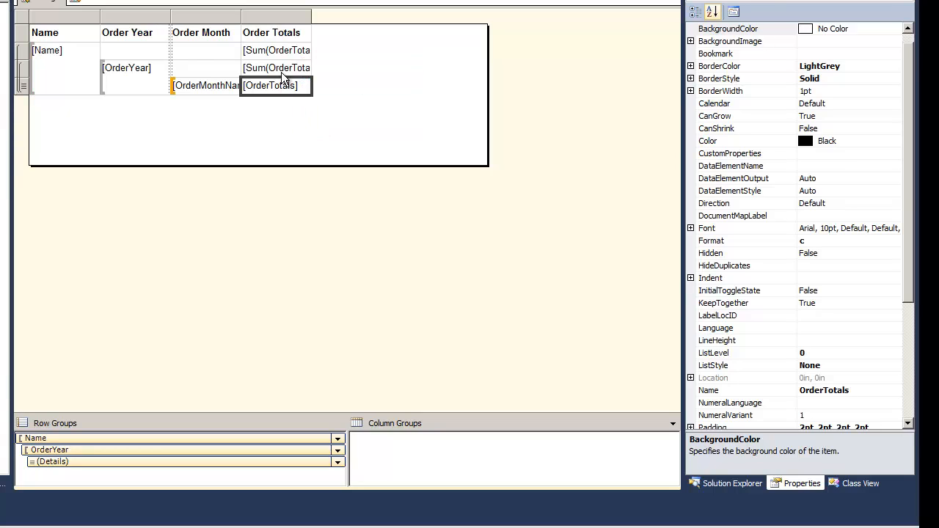
{"action": "double_click", "coordinate": [283, 69]}
{"action": "double_click", "coordinate": [283, 51]}
{"action": "left_click", "coordinate": [277, 69]}
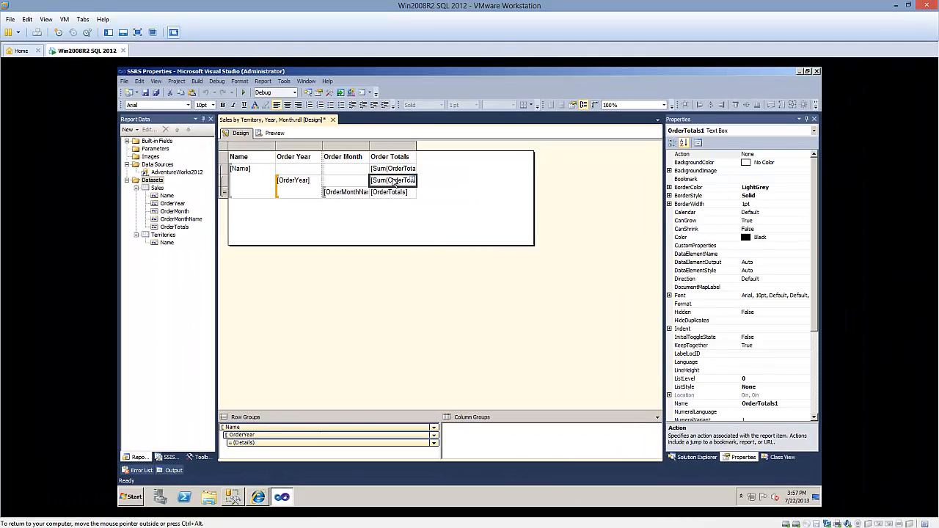
{"action": "left_click", "coordinate": [754, 303]}
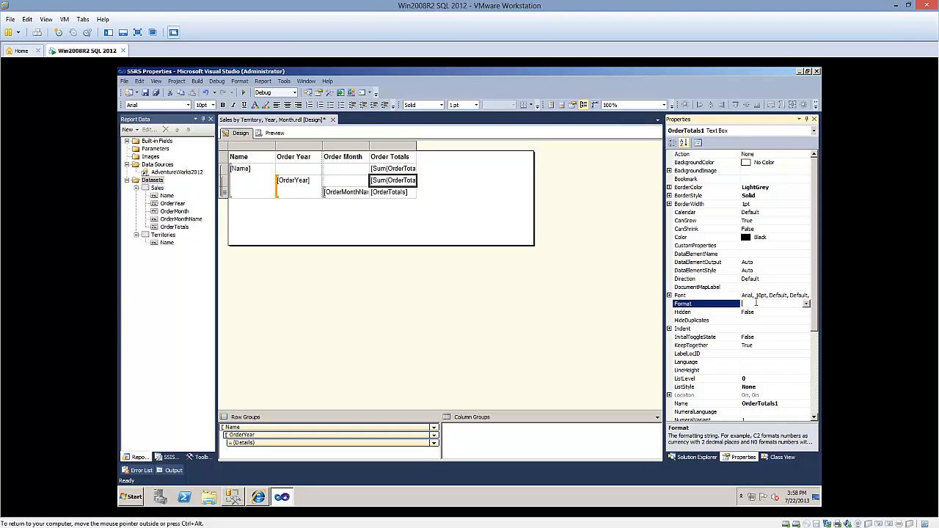
{"action": "double_click", "coordinate": [412, 168]}
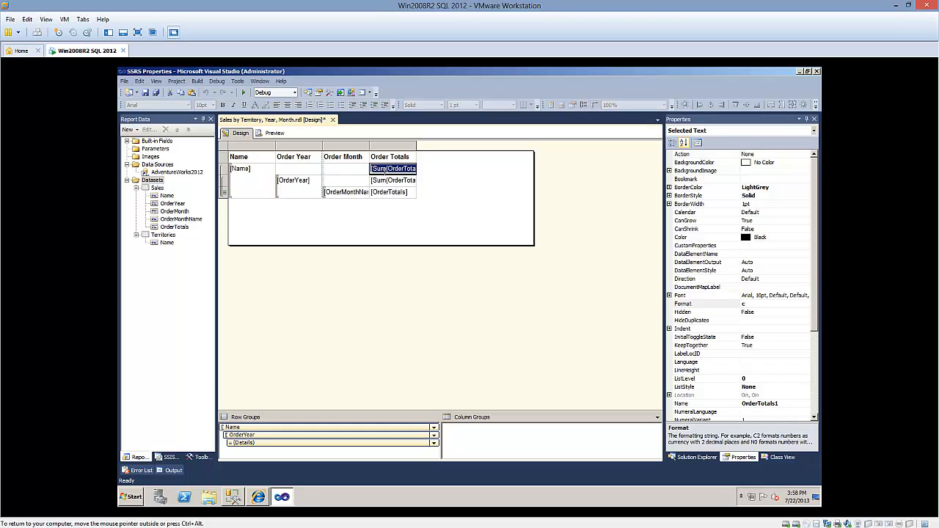
{"action": "double_click", "coordinate": [384, 180]}
{"action": "left_click", "coordinate": [384, 172]}
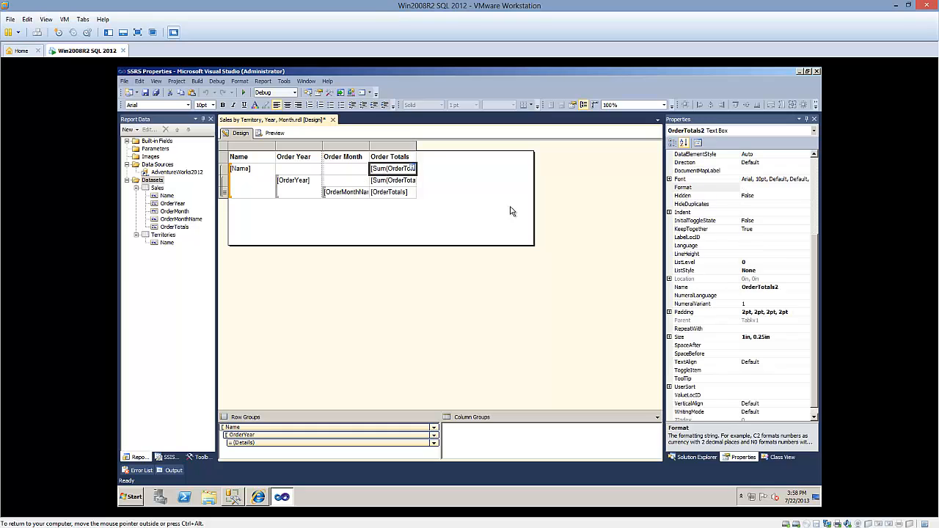
{"action": "left_click", "coordinate": [743, 187]}
Preview the report, examine the territory and year totals across several pages, and return to the design
{"action": "left_click", "coordinate": [273, 132]}
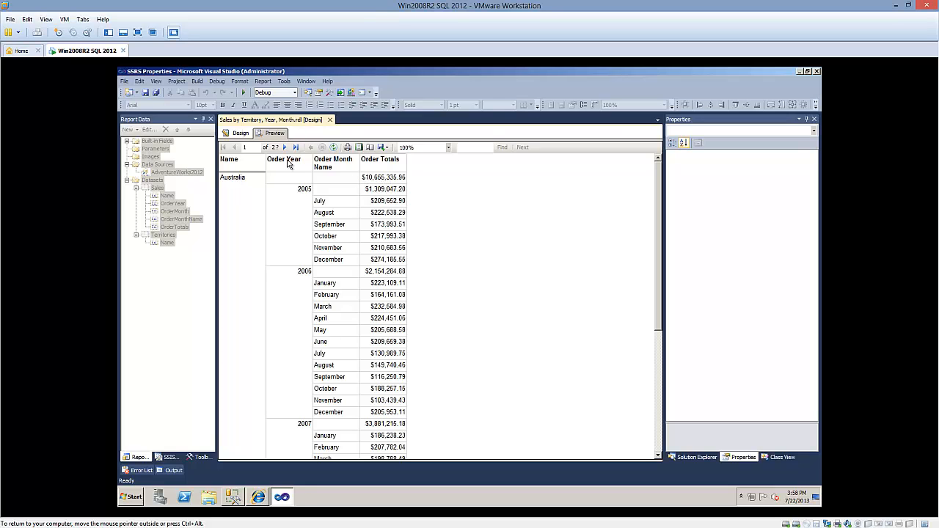
{"action": "scroll", "coordinate": [290, 234], "scroll_direction": "down", "scroll_amount": 1}
{"action": "scroll", "coordinate": [290, 235], "scroll_direction": "down", "scroll_amount": 3}
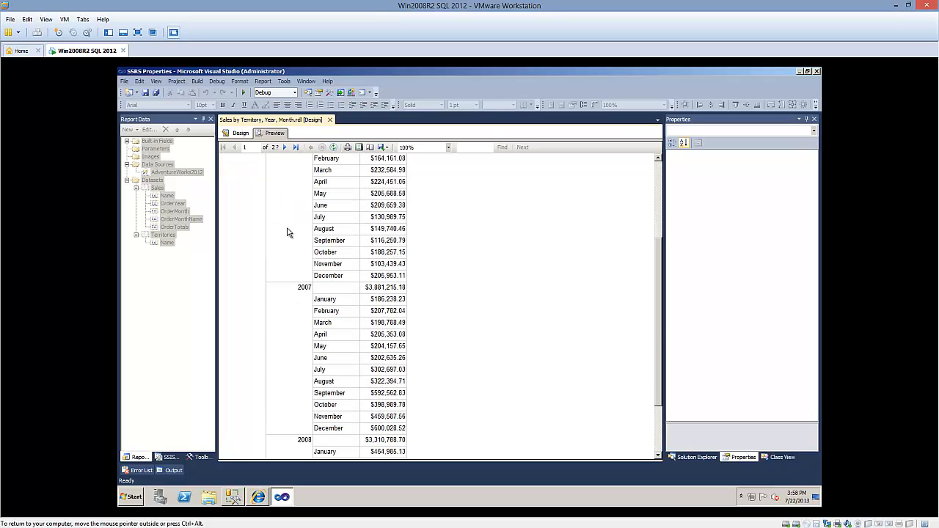
{"action": "scroll", "coordinate": [288, 233], "scroll_direction": "down", "scroll_amount": 3}
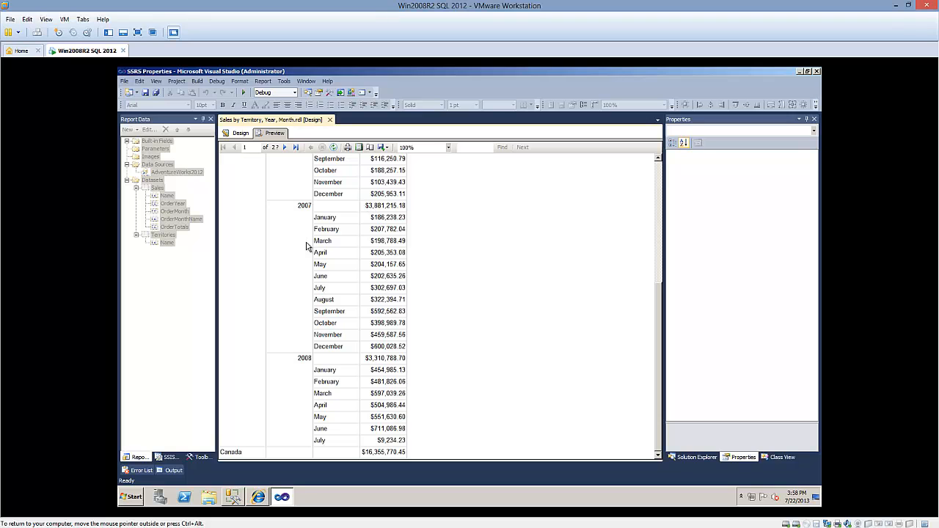
{"action": "scroll", "coordinate": [306, 244], "scroll_direction": "down", "scroll_amount": 3}
{"action": "scroll", "coordinate": [307, 242], "scroll_direction": "down", "scroll_amount": 6}
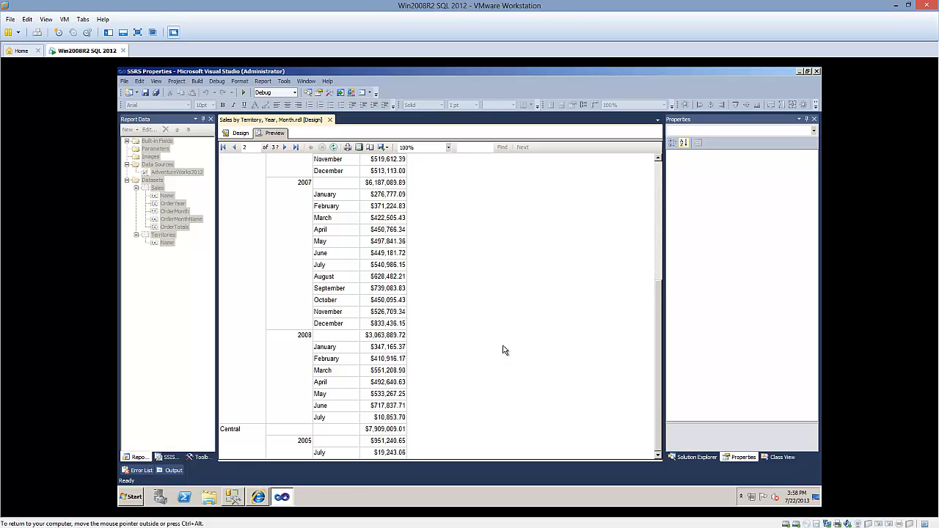
{"action": "left_click", "coordinate": [284, 148]}
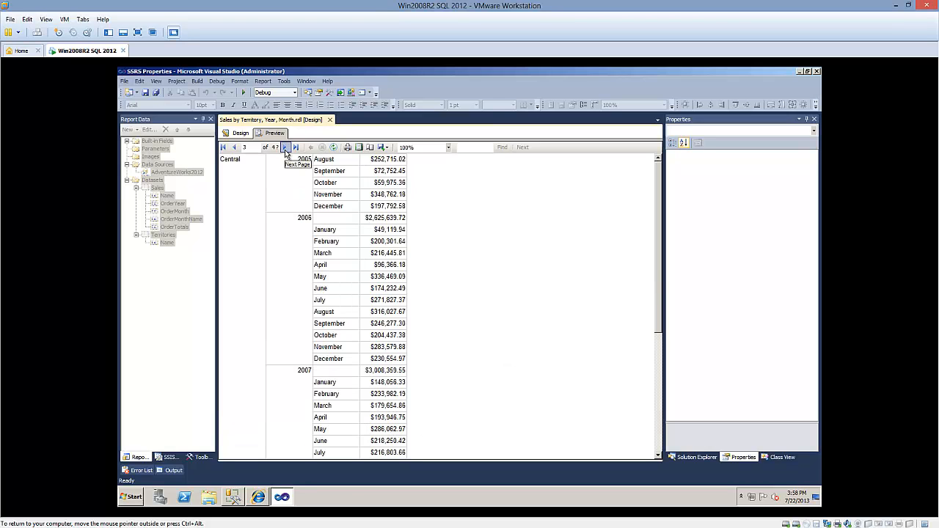
{"action": "left_click", "coordinate": [285, 147]}
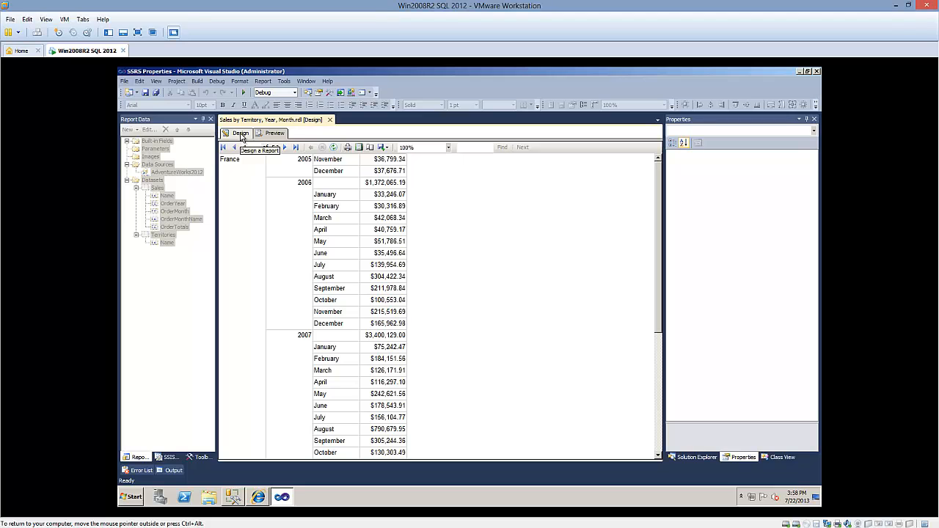
{"action": "left_click", "coordinate": [241, 135]}
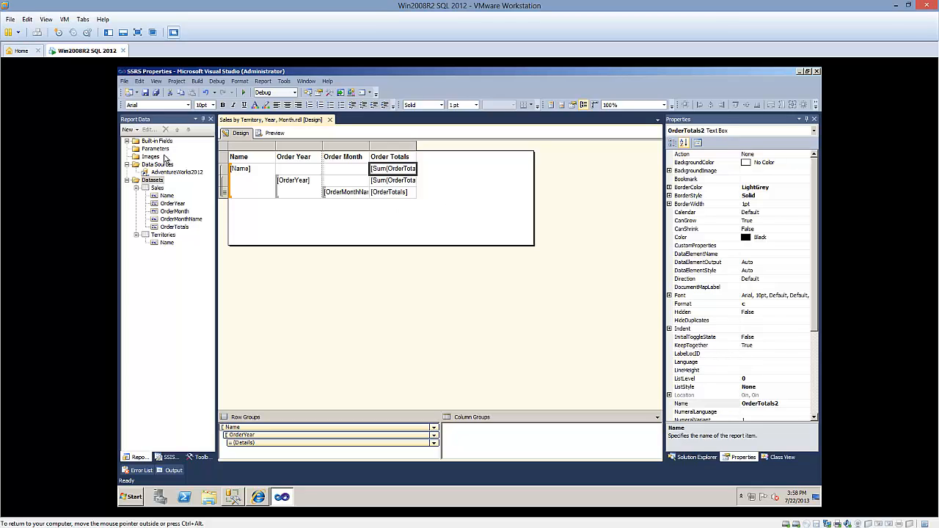
Start a new report parameter and name it TerritoryName
{"action": "left_click", "coordinate": [164, 150]}
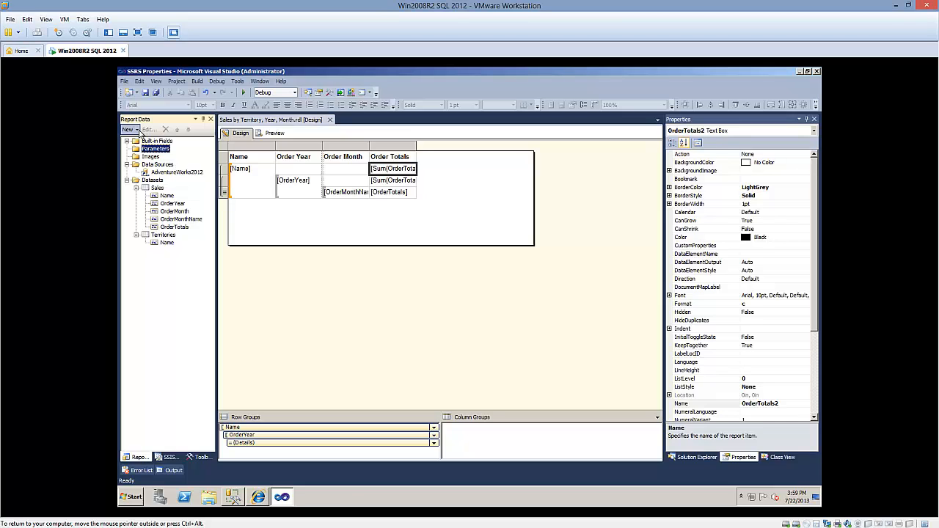
{"action": "left_click", "coordinate": [139, 130]}
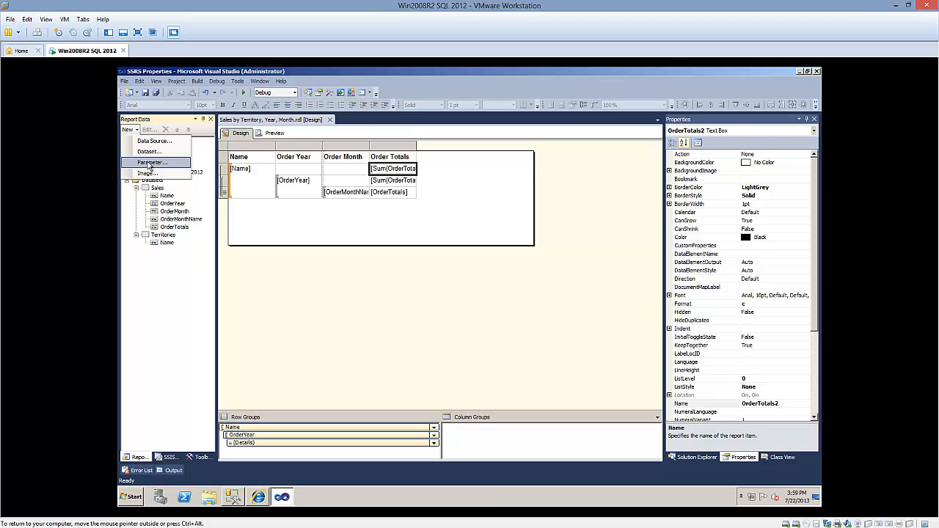
{"action": "left_click", "coordinate": [149, 163]}
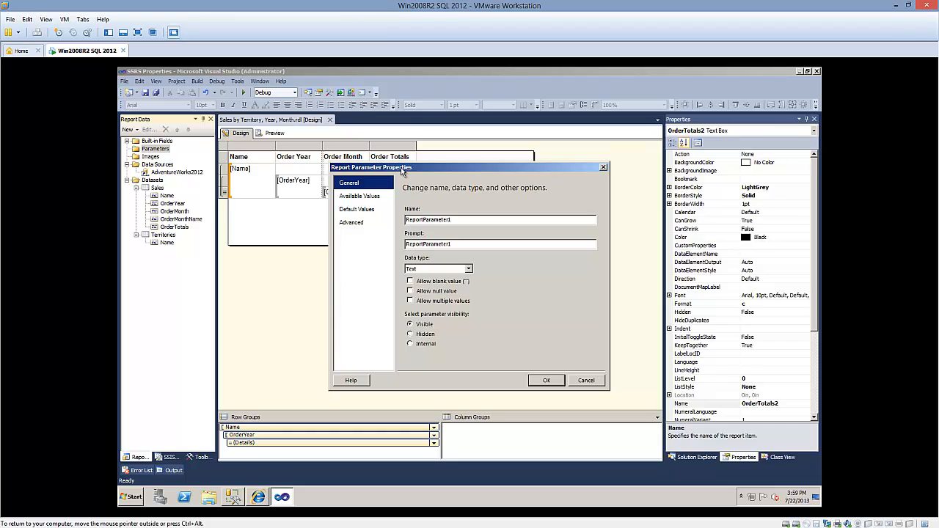
{"action": "left_click", "coordinate": [470, 220]}
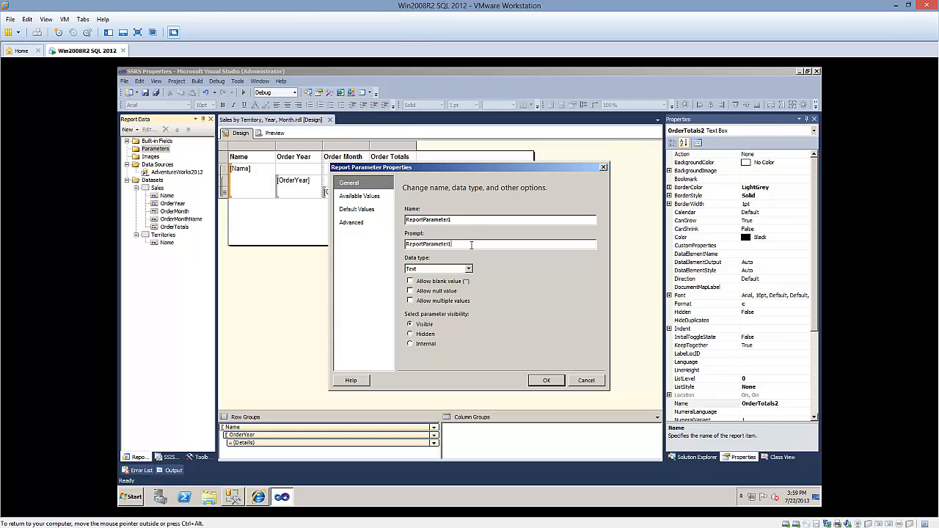
{"action": "double_click", "coordinate": [463, 217]}
{"action": "key", "text": "Tab"}
{"action": "key", "text": "shift+Tab"}
{"action": "type", "text": "TerritoryName"}
{"action": "key", "text": "Tab"}
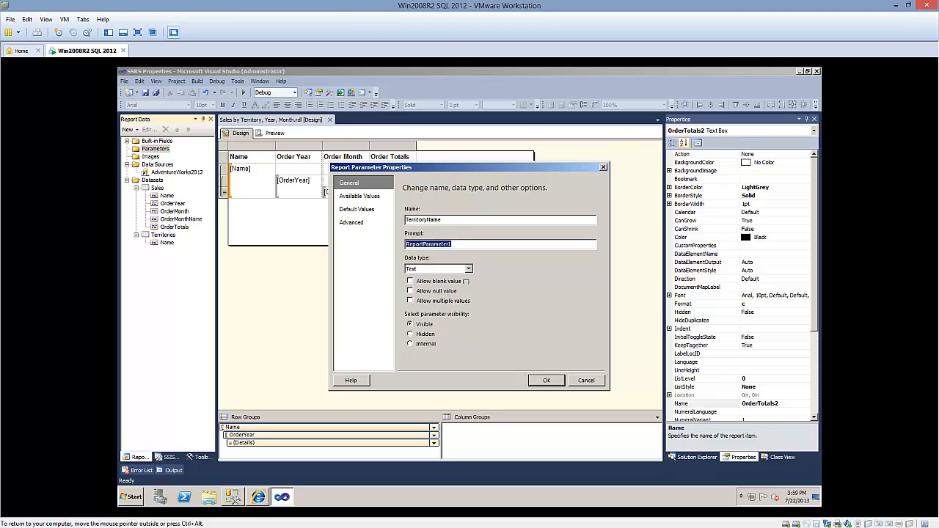
Set the parameter's prompt to "Please select a territory"
{"action": "type", "text": "Please en"}
{"action": "key", "text": "BackSpace"}
{"action": "key", "text": "BackSpace"}
{"action": "type", "text": "select a territory"}
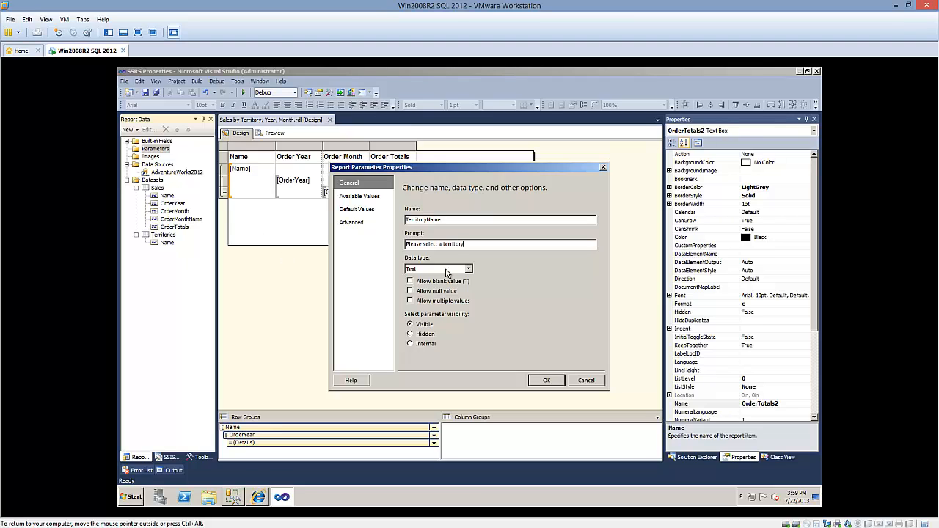
Keep the parameter's data type as Text and allow multiple values
{"action": "left_click", "coordinate": [468, 269]}
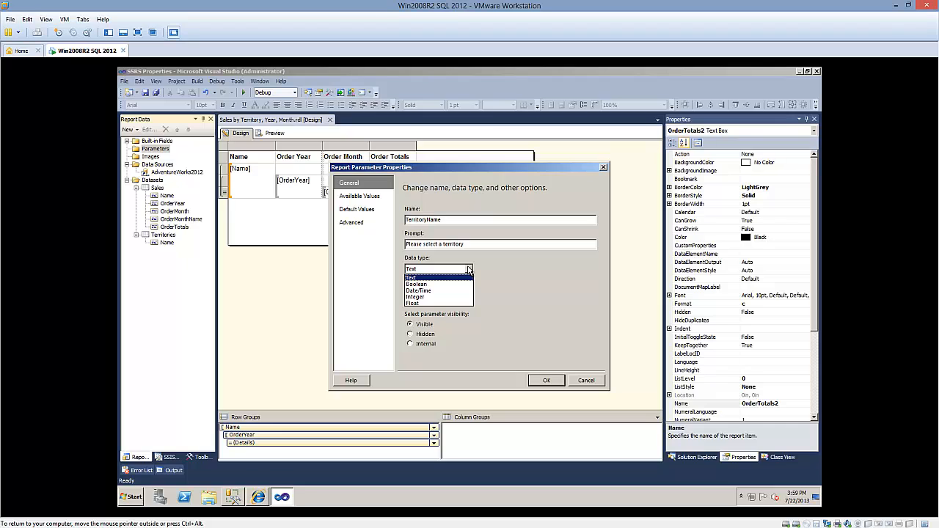
{"action": "left_click", "coordinate": [468, 270]}
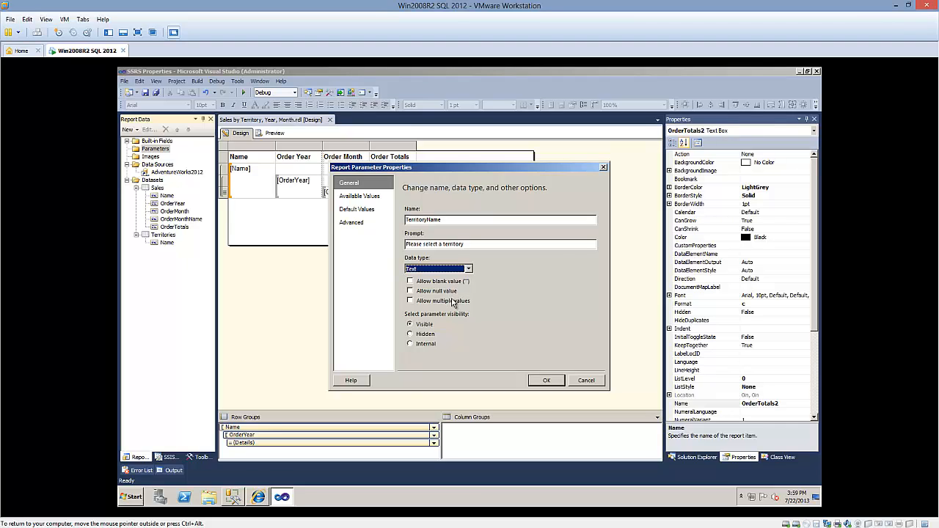
{"action": "left_click", "coordinate": [410, 301]}
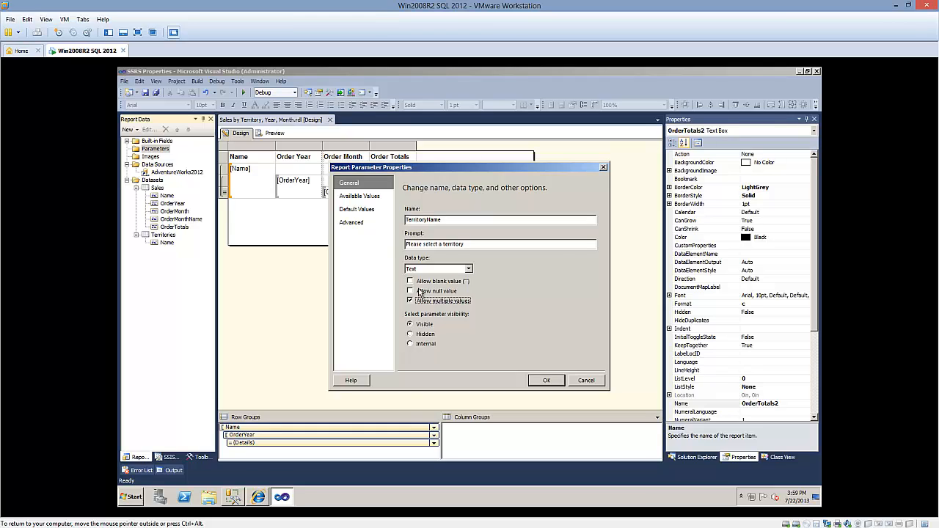
Set the parameter's available values to come from a query, using the Territories dataset
{"action": "left_click", "coordinate": [359, 198]}
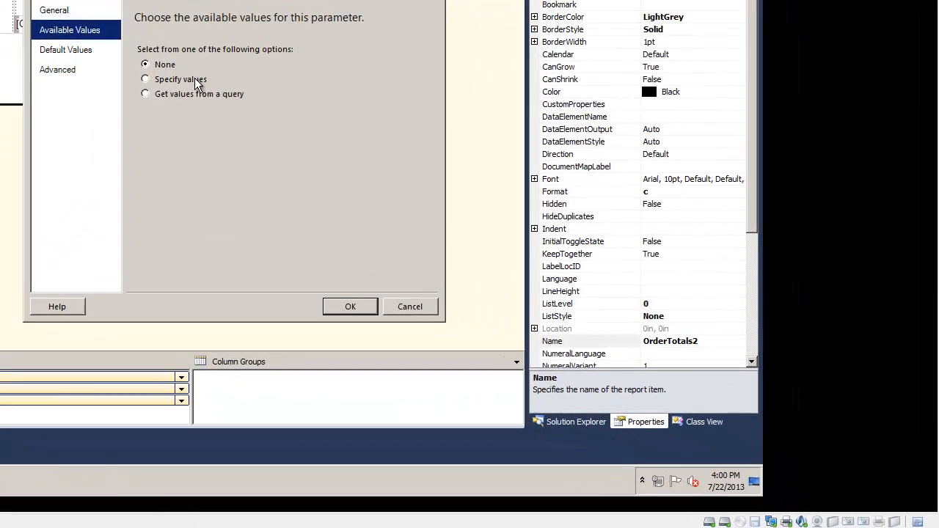
{"action": "left_click", "coordinate": [194, 79]}
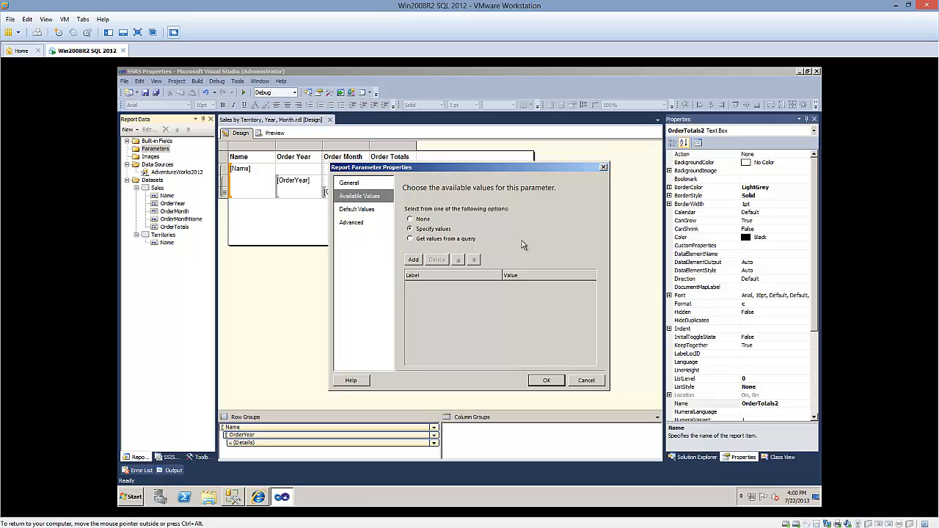
{"action": "left_click", "coordinate": [471, 239]}
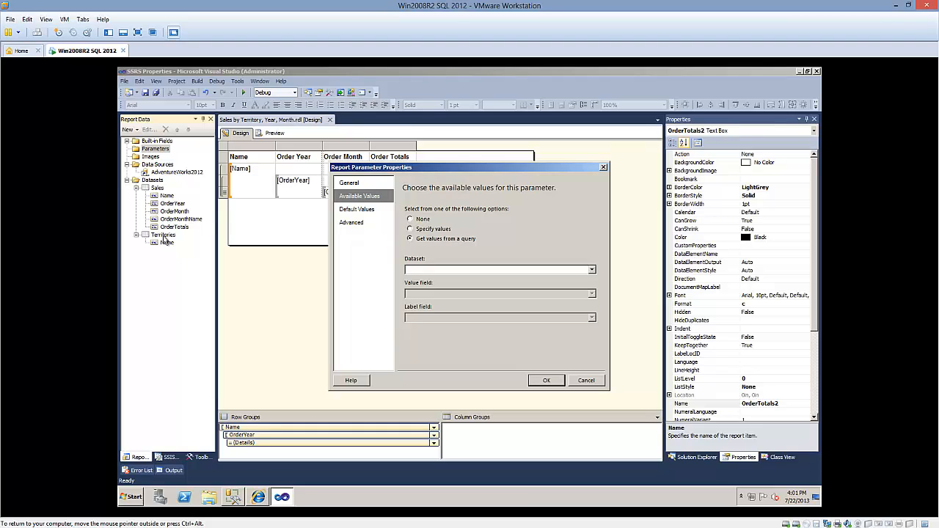
{"action": "left_click", "coordinate": [592, 271]}
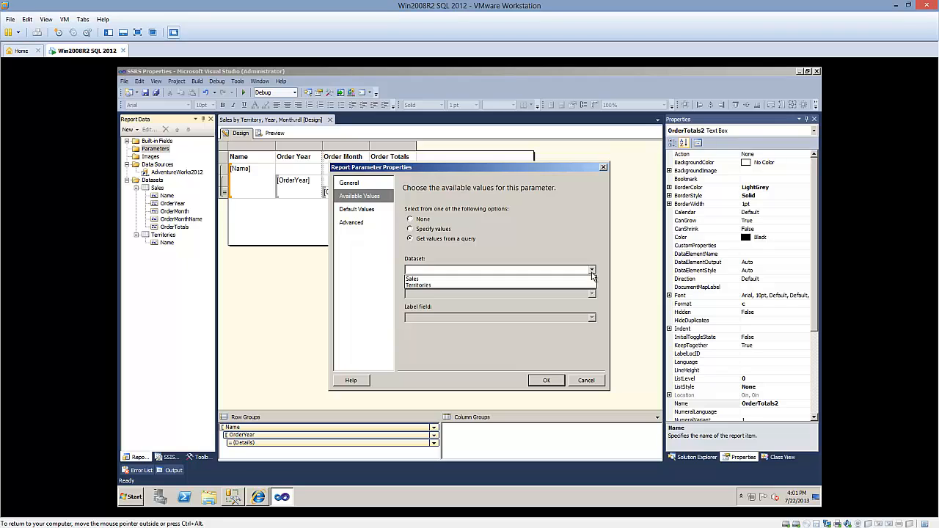
{"action": "left_click", "coordinate": [445, 285]}
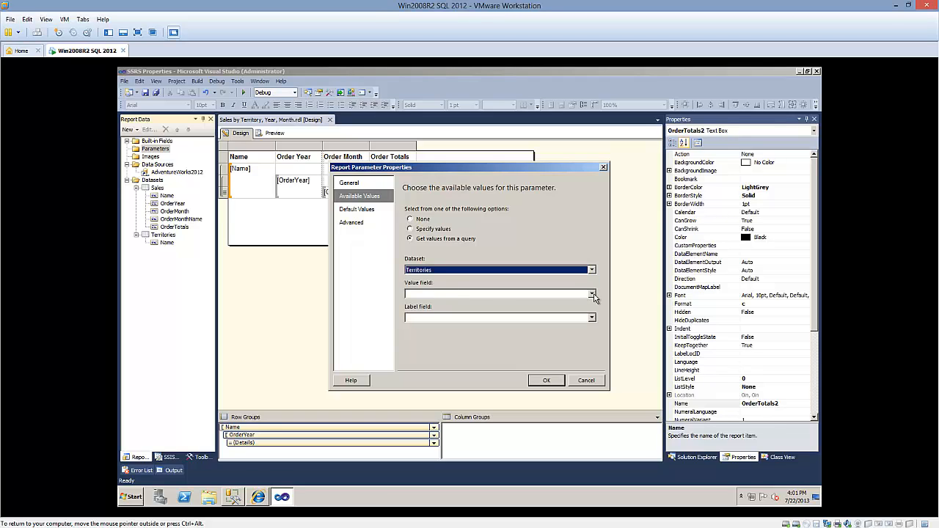
Use Name as both the value field and the label field, and save the parameter
{"action": "left_click", "coordinate": [593, 295]}
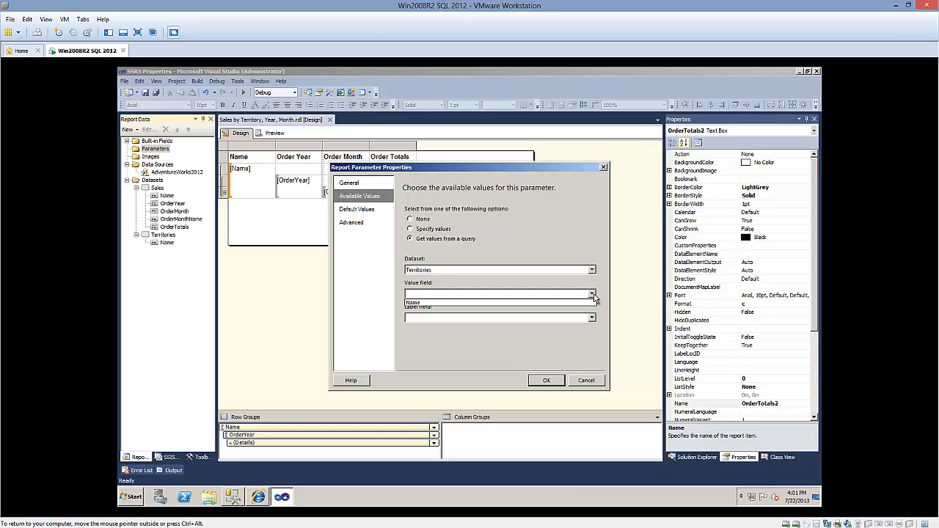
{"action": "left_click", "coordinate": [559, 303]}
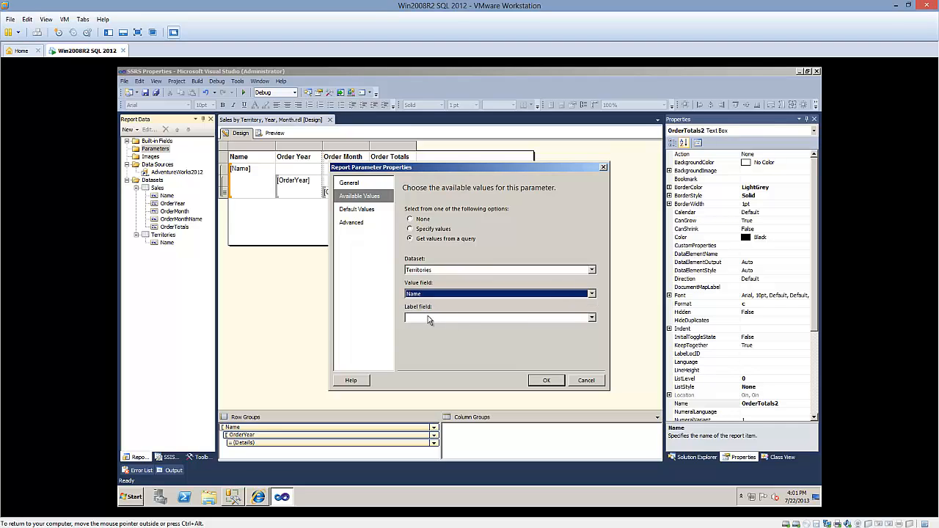
{"action": "left_click", "coordinate": [592, 318]}
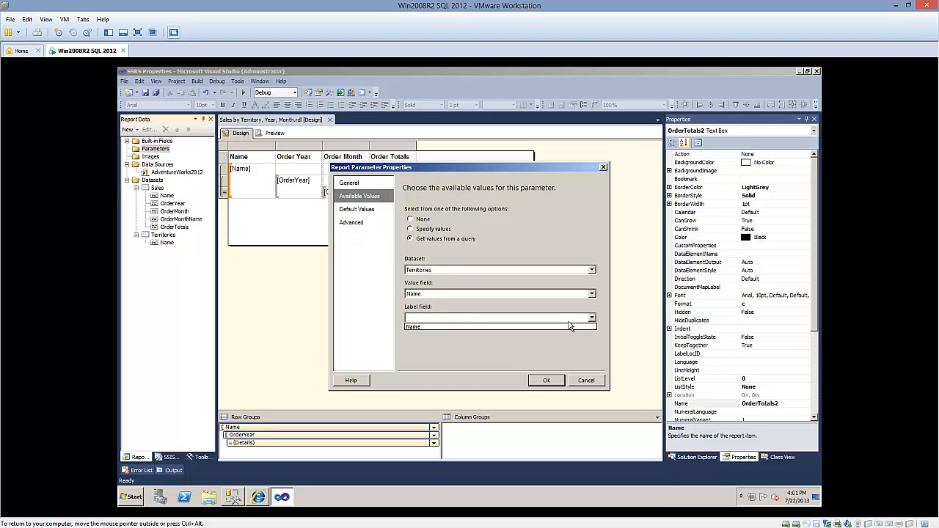
{"action": "left_click", "coordinate": [568, 325]}
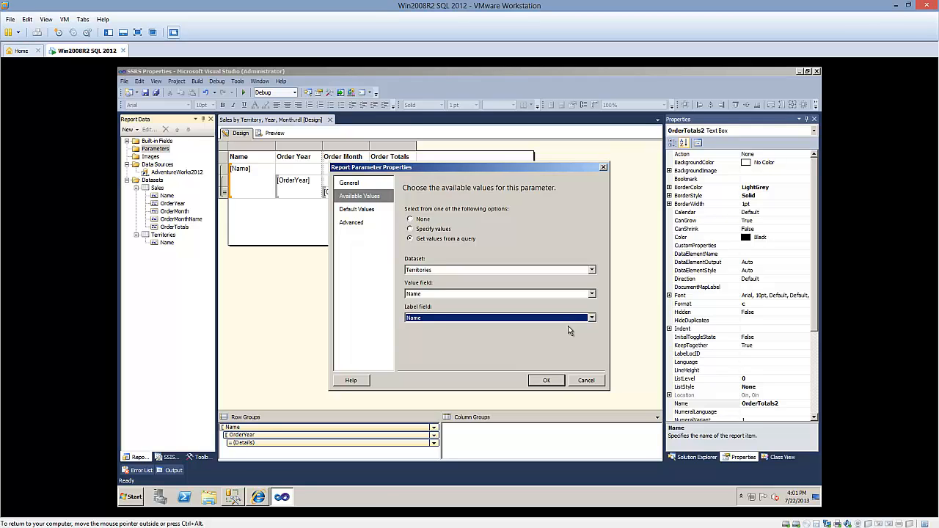
{"action": "left_click", "coordinate": [555, 380]}
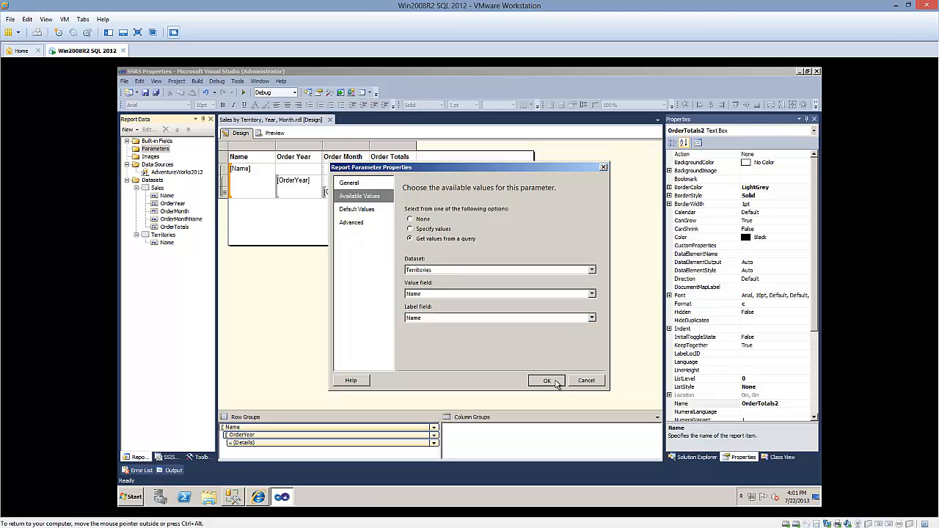
Preview the report, look through the territory choices, and run it for Northeast and Northwest
{"action": "left_click", "coordinate": [275, 133]}
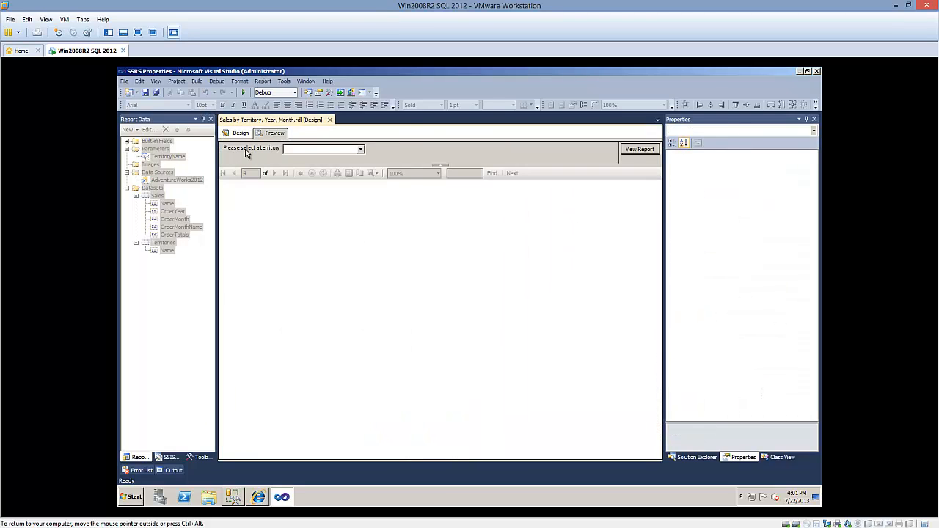
{"action": "left_click", "coordinate": [360, 150]}
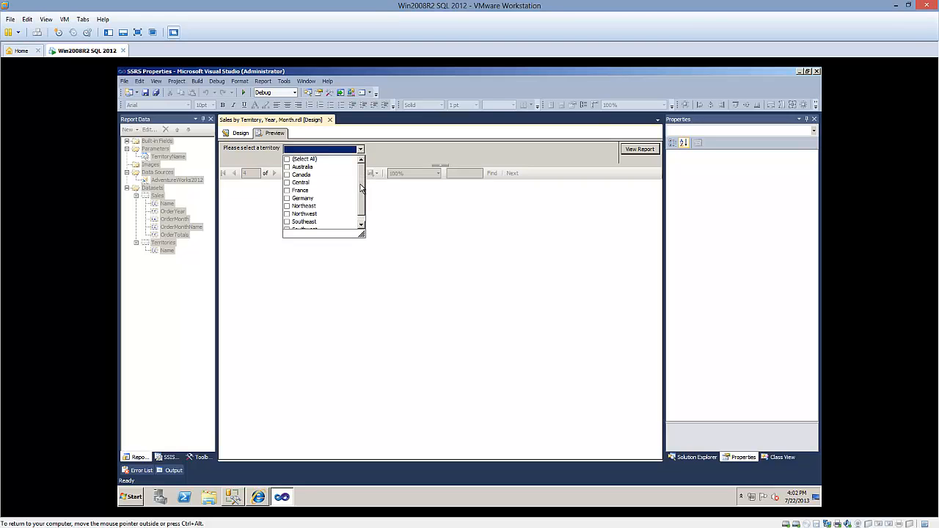
{"action": "left_click_drag", "start_coordinate": [360, 181], "coordinate": [359, 203]}
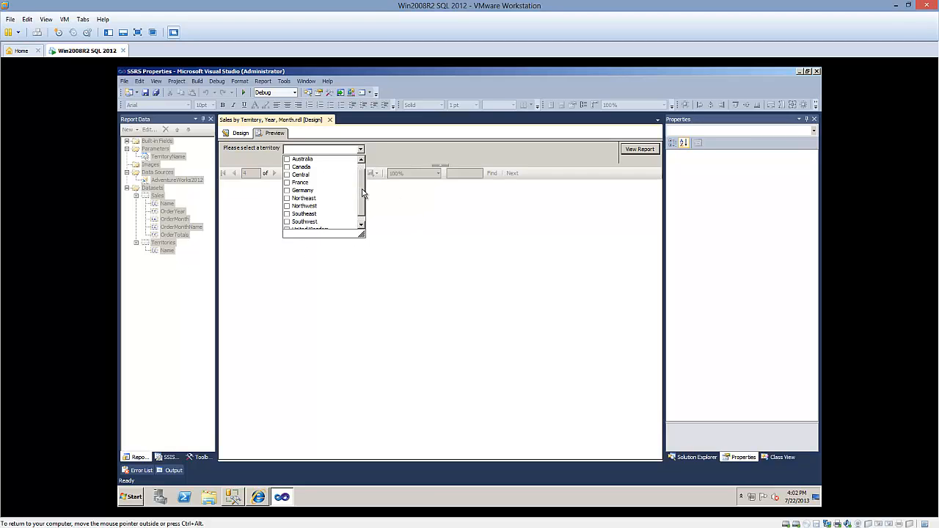
{"action": "left_click_drag", "start_coordinate": [361, 193], "coordinate": [361, 180]}
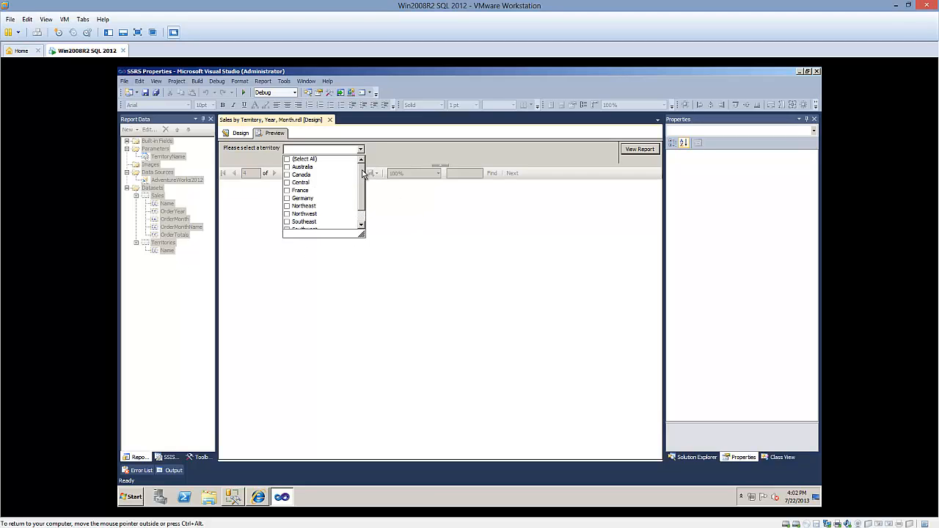
{"action": "left_click", "coordinate": [287, 206]}
{"action": "left_click", "coordinate": [287, 213]}
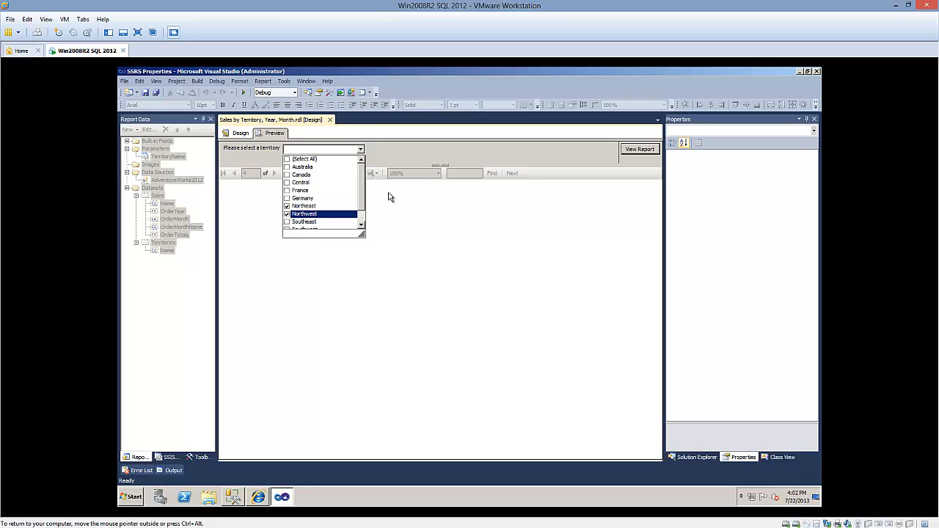
{"action": "left_click", "coordinate": [396, 153]}
{"action": "left_click", "coordinate": [638, 150]}
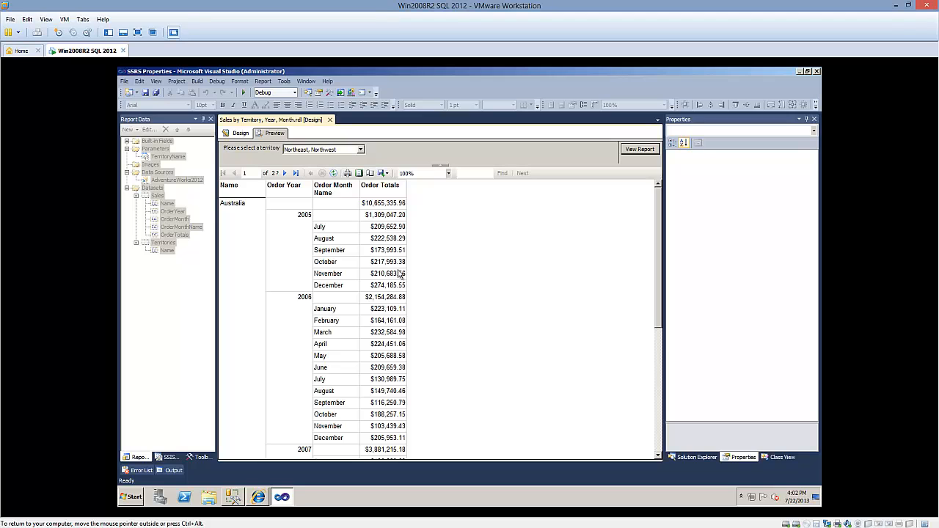
Page through the previewed report to check which territories it includes, and return to the design
{"action": "left_click", "coordinate": [285, 177]}
{"action": "left_click", "coordinate": [285, 174]}
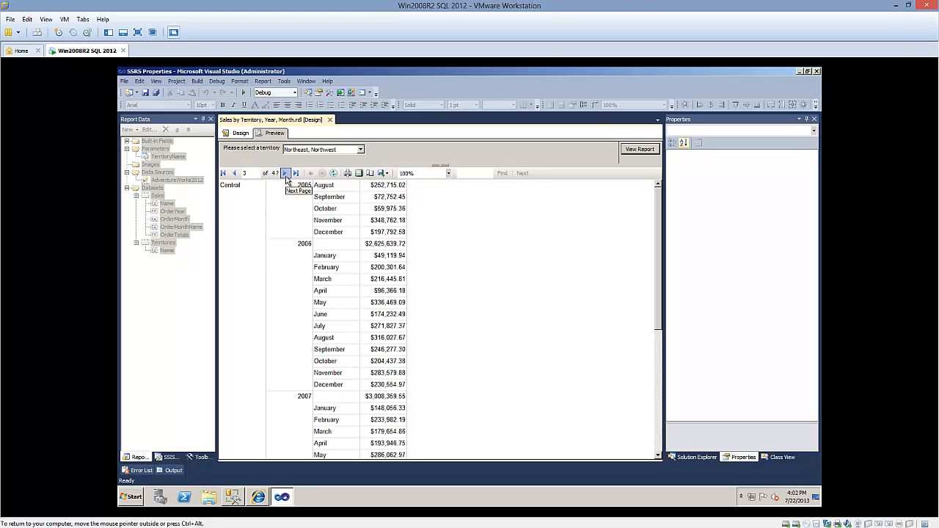
{"action": "left_click", "coordinate": [239, 135]}
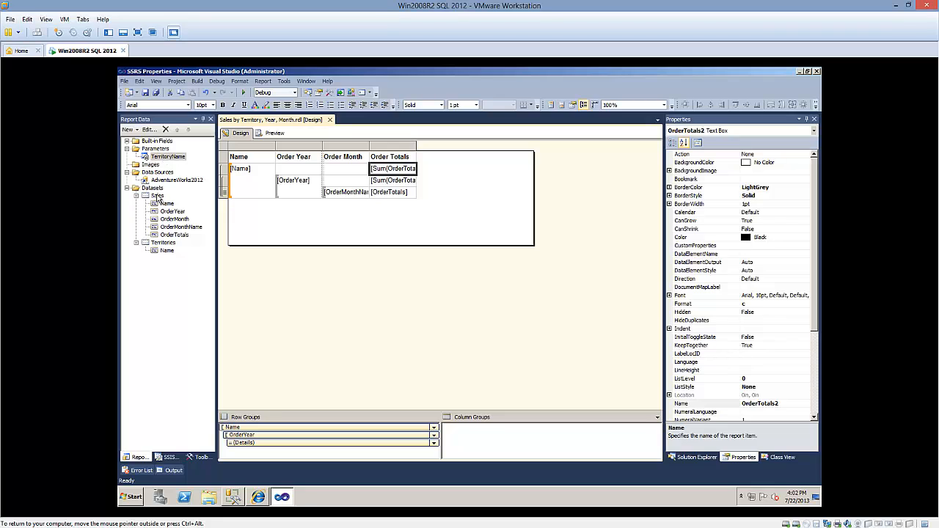
{"action": "left_click", "coordinate": [157, 196]}
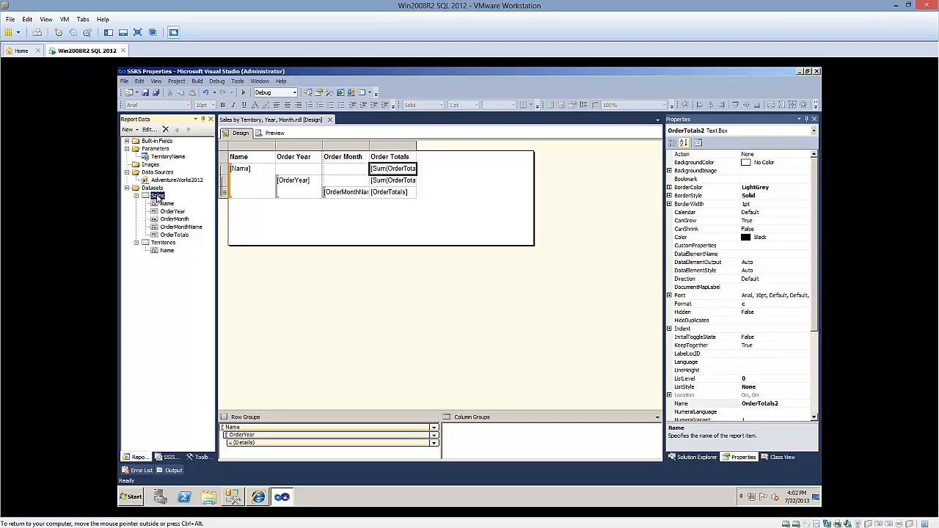
{"action": "double_click", "coordinate": [157, 197]}
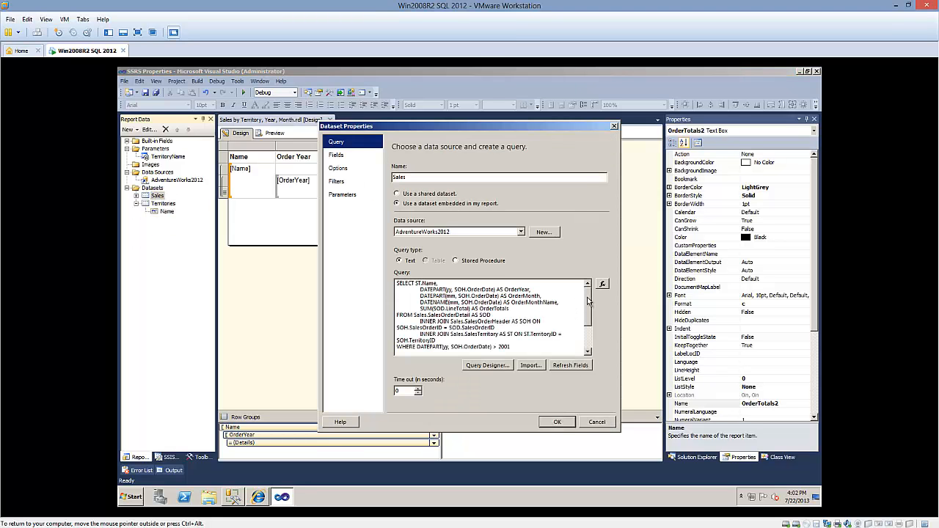
{"action": "scroll", "coordinate": [582, 328], "scroll_direction": "down", "scroll_amount": 2}
{"action": "left_click", "coordinate": [400, 308]}
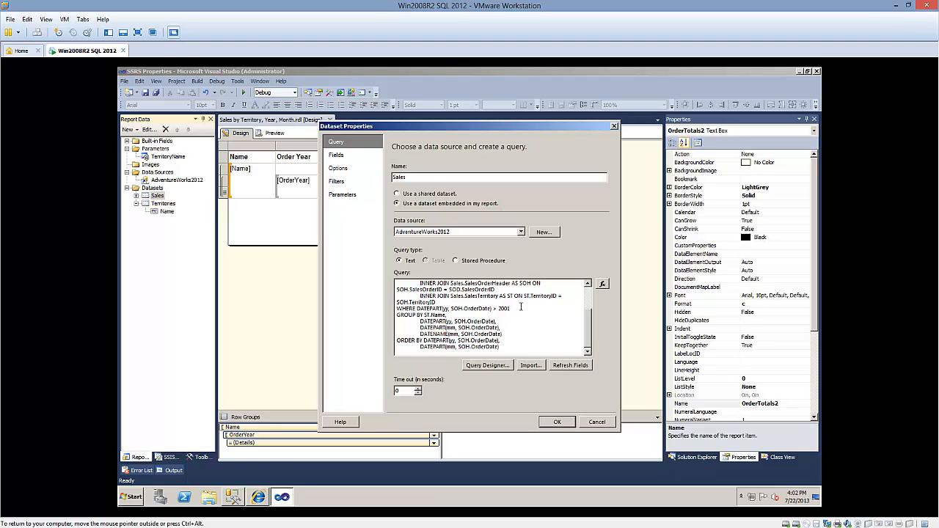
{"action": "key", "text": "Return"}
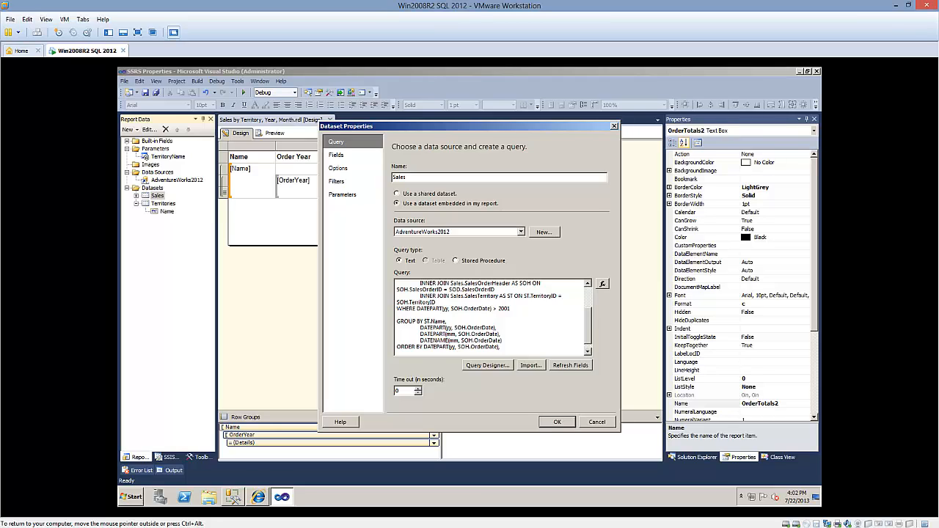
{"action": "type", "text": "AND ST.Name IN (@TerritoryName"}
{"action": "left_click", "coordinate": [558, 423]}
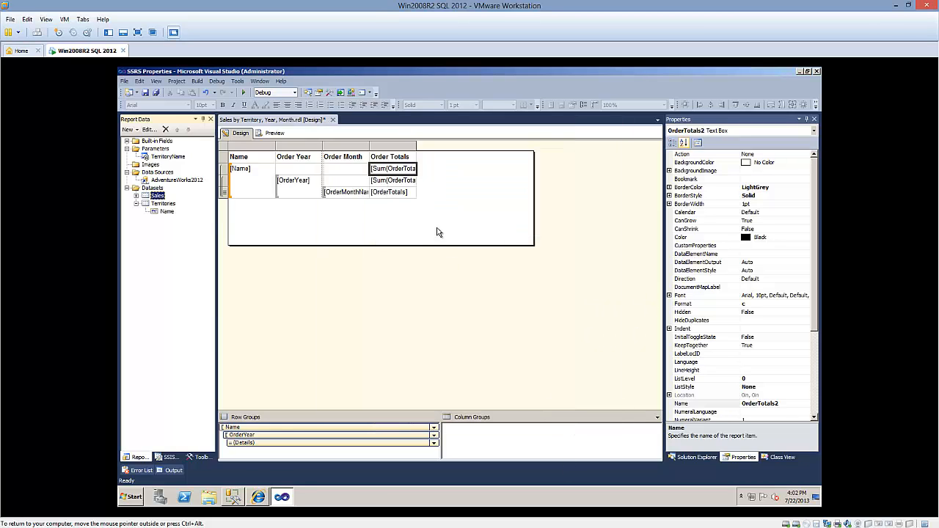
Preview the report again with the Northeast and Northwest territories selected
{"action": "left_click", "coordinate": [282, 134]}
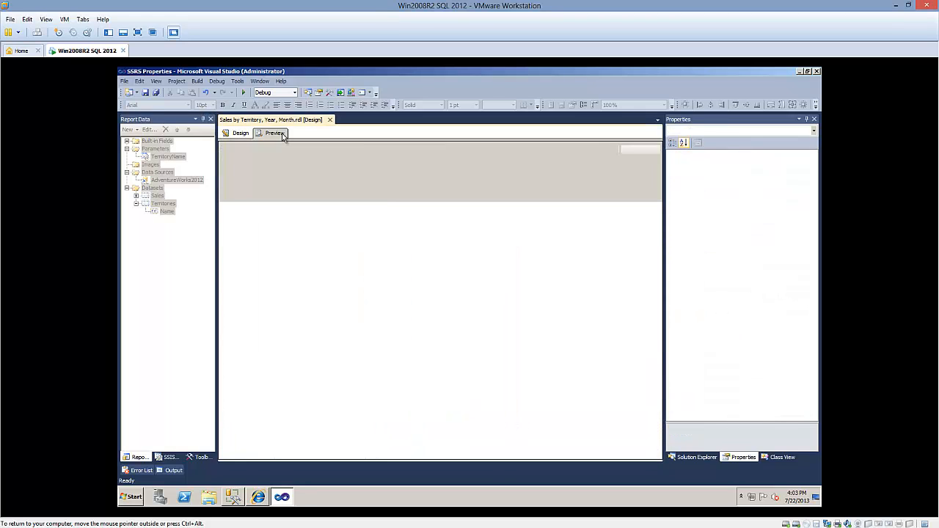
{"action": "left_click", "coordinate": [360, 149]}
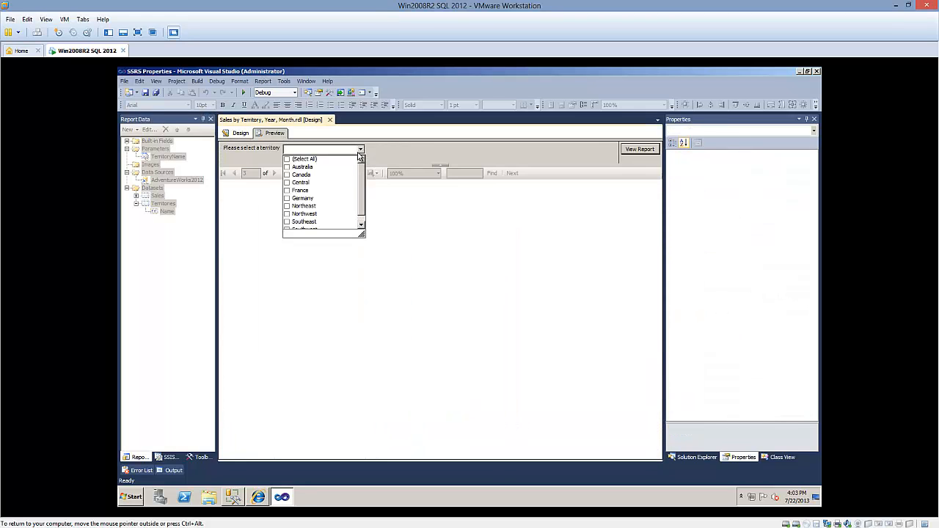
{"action": "left_click", "coordinate": [287, 206]}
{"action": "left_click", "coordinate": [287, 213]}
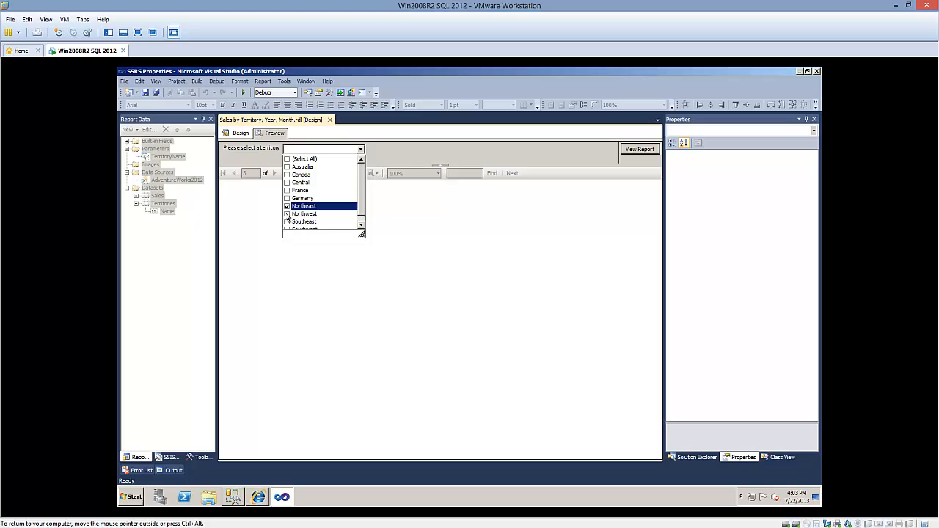
{"action": "left_click", "coordinate": [407, 152]}
{"action": "left_click", "coordinate": [638, 150]}
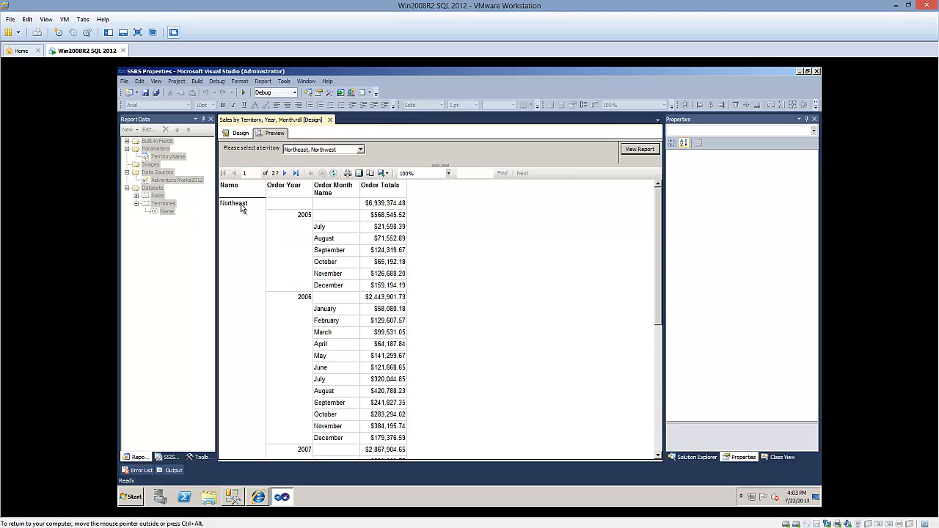
Examine the first page of results for the selected territories' rows, and return to the design
{"action": "scroll", "coordinate": [260, 232], "scroll_direction": "down", "scroll_amount": 5}
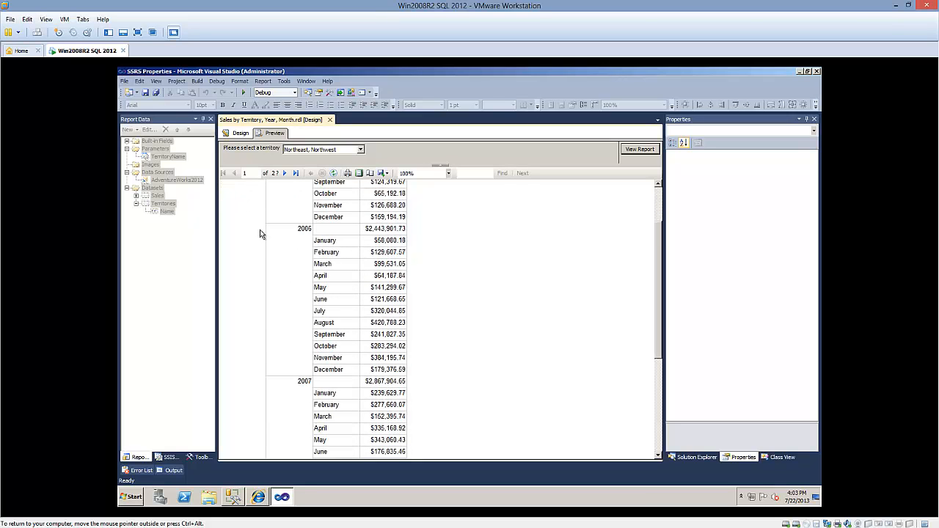
{"action": "scroll", "coordinate": [260, 236], "scroll_direction": "down", "scroll_amount": 10}
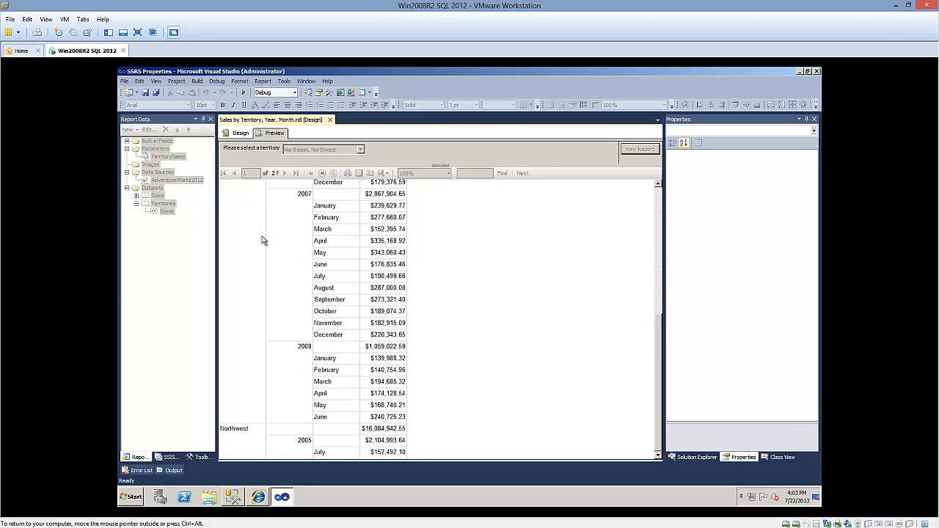
{"action": "scroll", "coordinate": [260, 235], "scroll_direction": "up", "scroll_amount": 10}
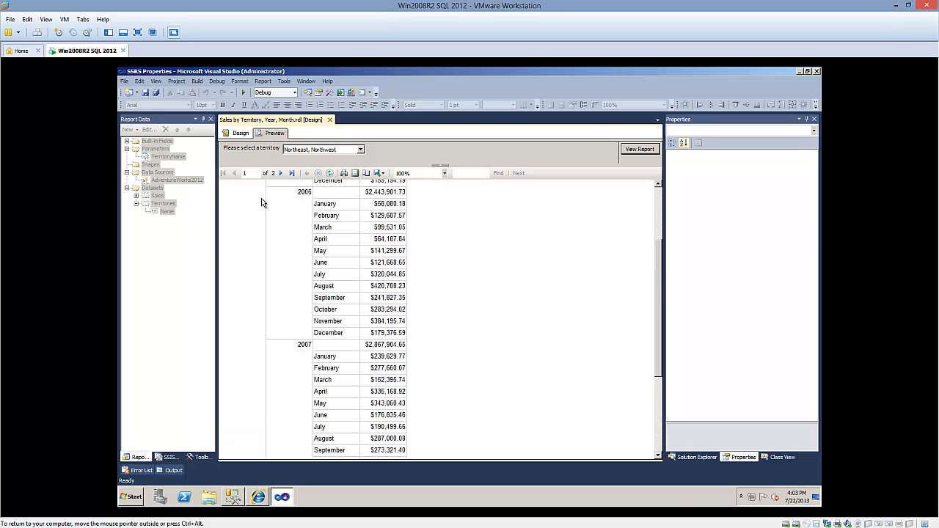
{"action": "left_click", "coordinate": [238, 133]}
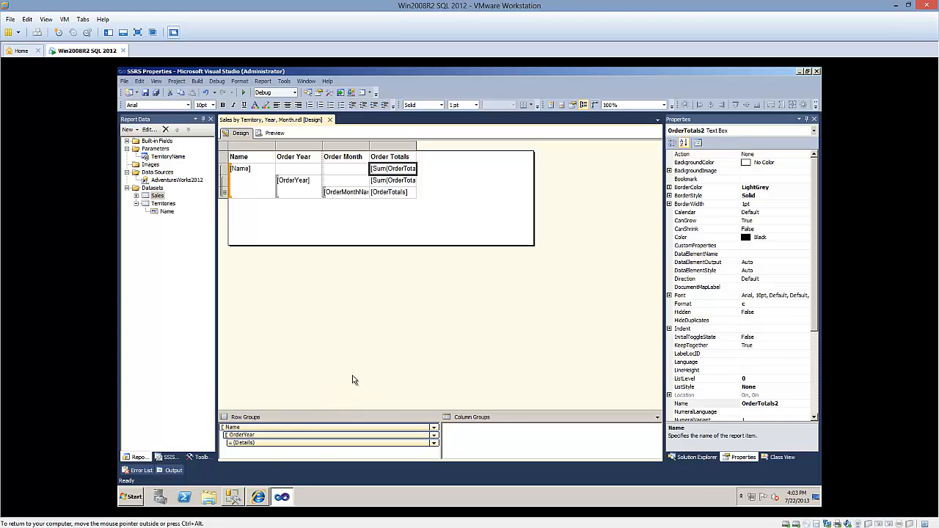
Switch to the Report Manager home page in Internet Explorer
{"action": "left_click", "coordinate": [257, 496]}
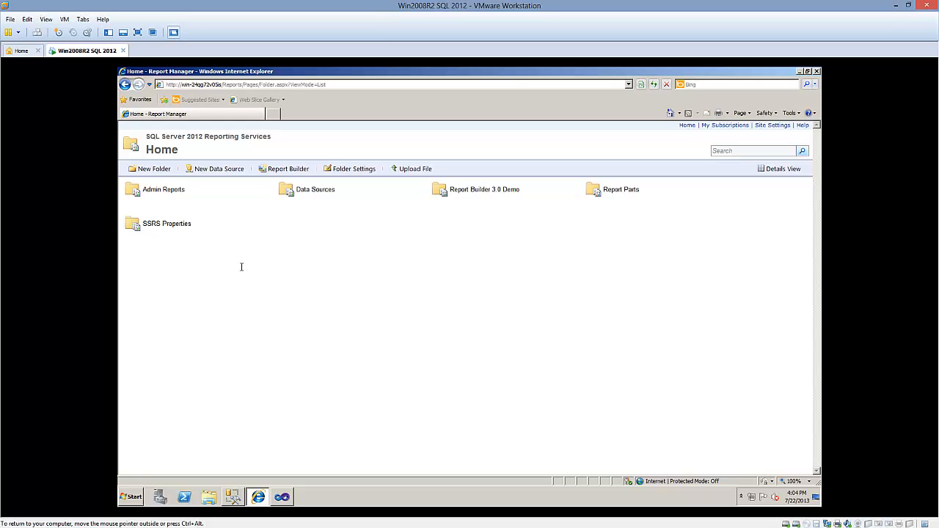
Switch to Visual Studio and open the General configuration properties of the SSRS Properties project
{"action": "left_click", "coordinate": [283, 499]}
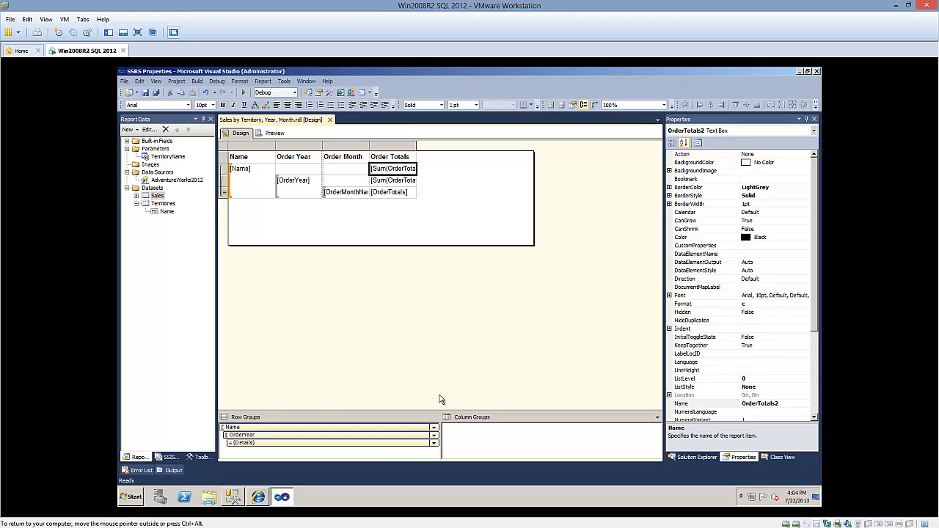
{"action": "left_click", "coordinate": [693, 457]}
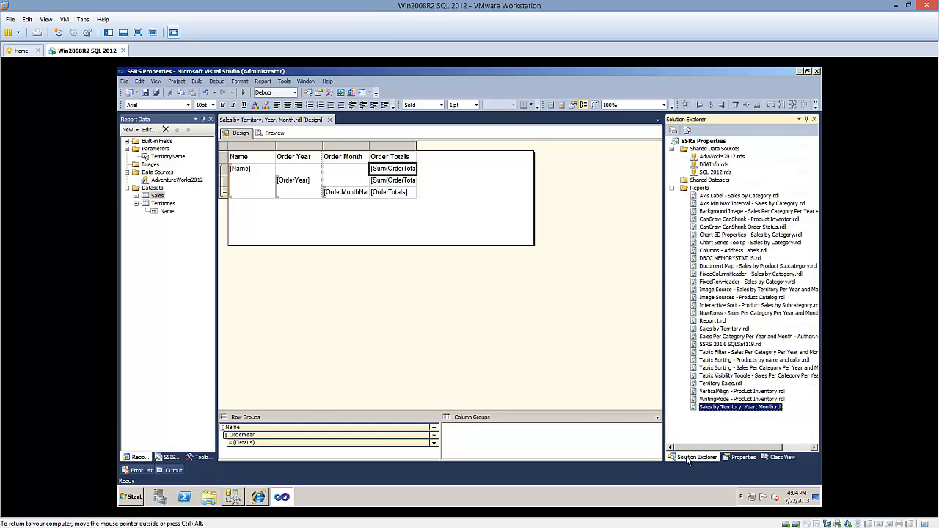
{"action": "left_click", "coordinate": [700, 142]}
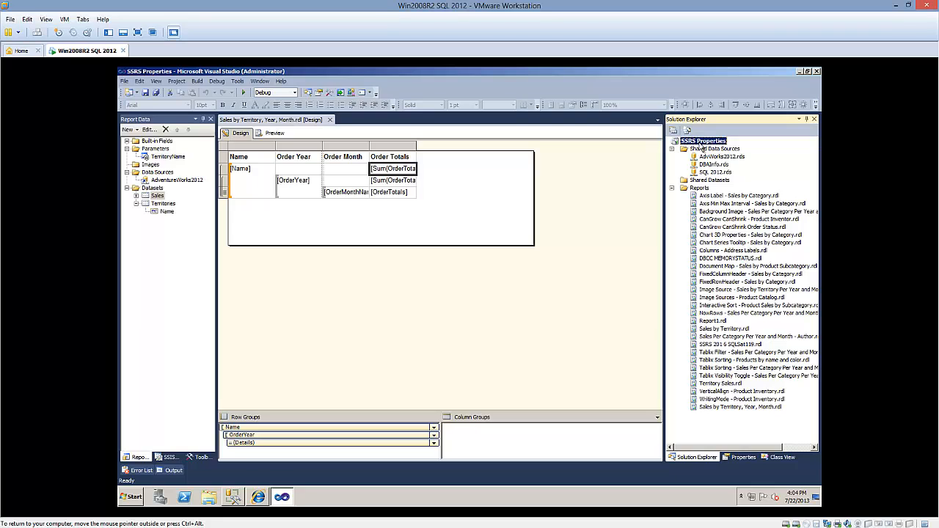
{"action": "right_click", "coordinate": [703, 146]}
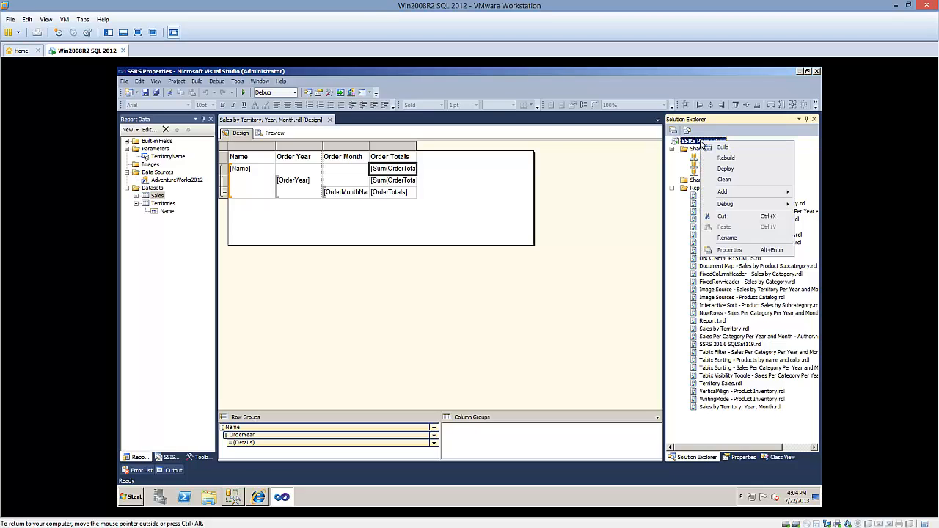
{"action": "left_click", "coordinate": [730, 250]}
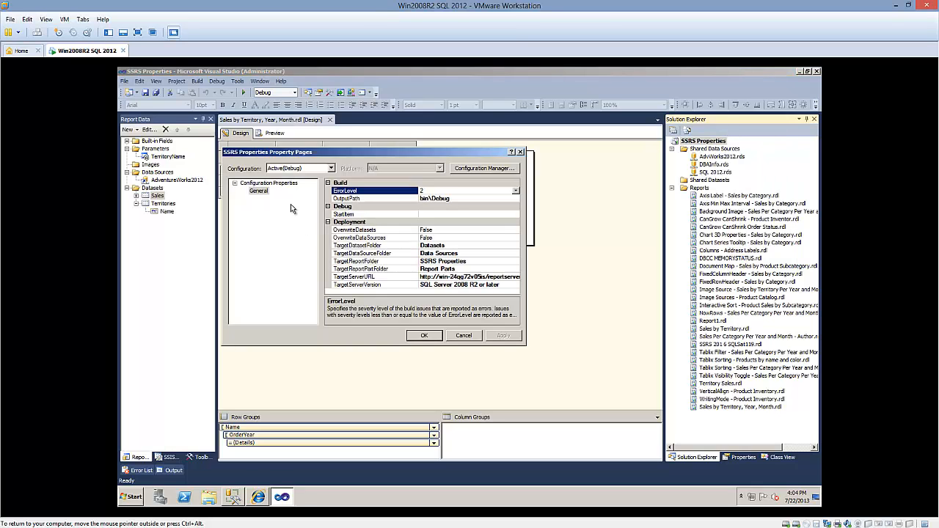
{"action": "left_click", "coordinate": [281, 185]}
{"action": "left_click", "coordinate": [259, 193]}
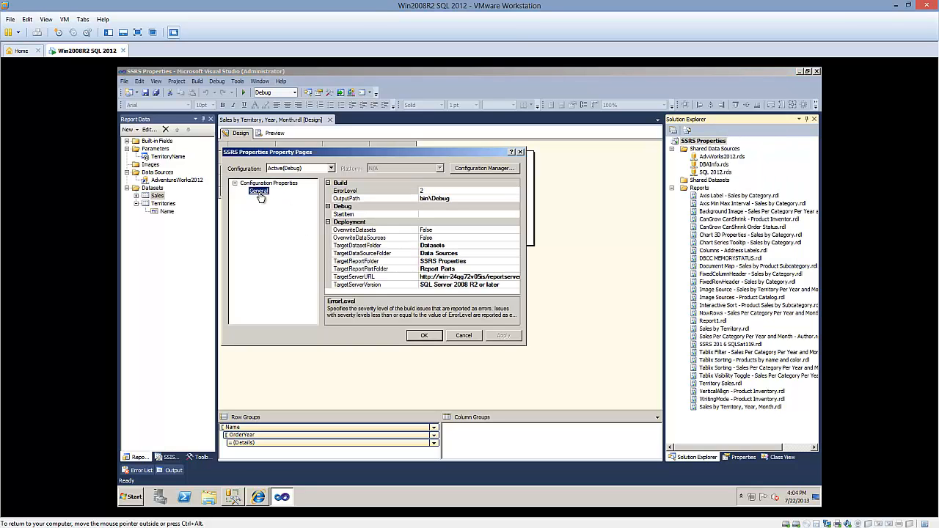
Review the project's target server URL, data source folder and report folder against the Report Manager home page, and close the properties
{"action": "left_click", "coordinate": [374, 277]}
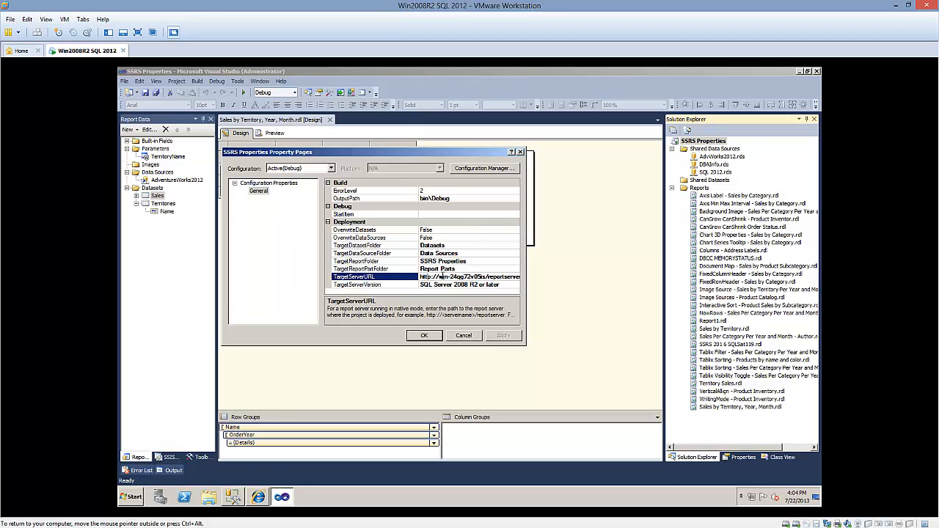
{"action": "left_click_drag", "start_coordinate": [443, 276], "coordinate": [406, 277]}
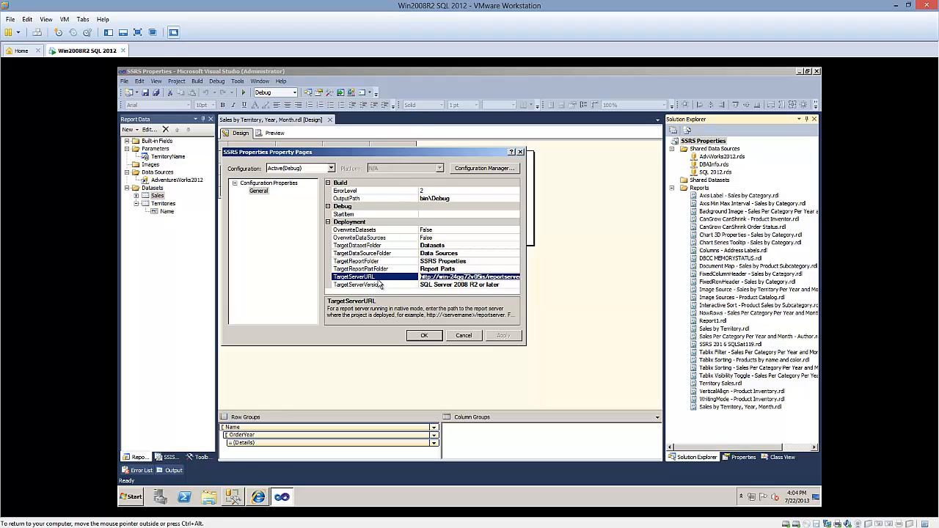
{"action": "left_click", "coordinate": [397, 255]}
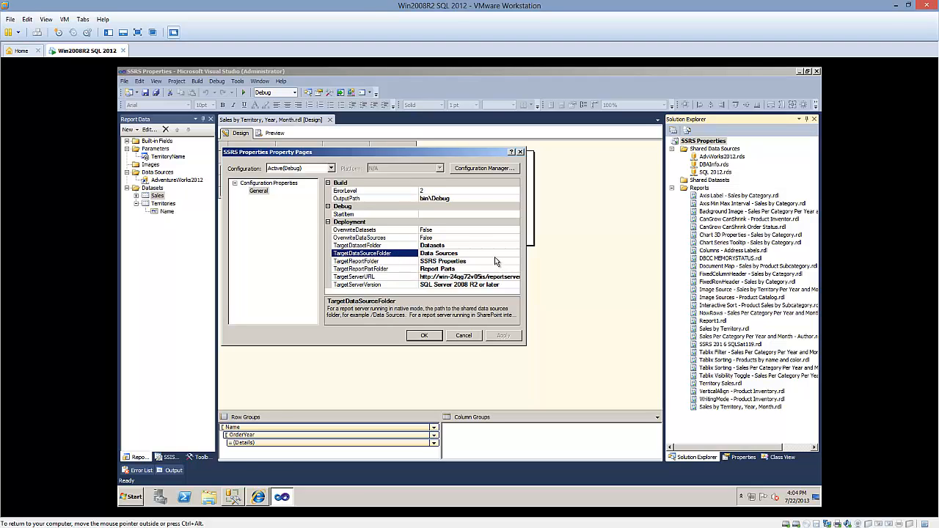
{"action": "left_click", "coordinate": [381, 262]}
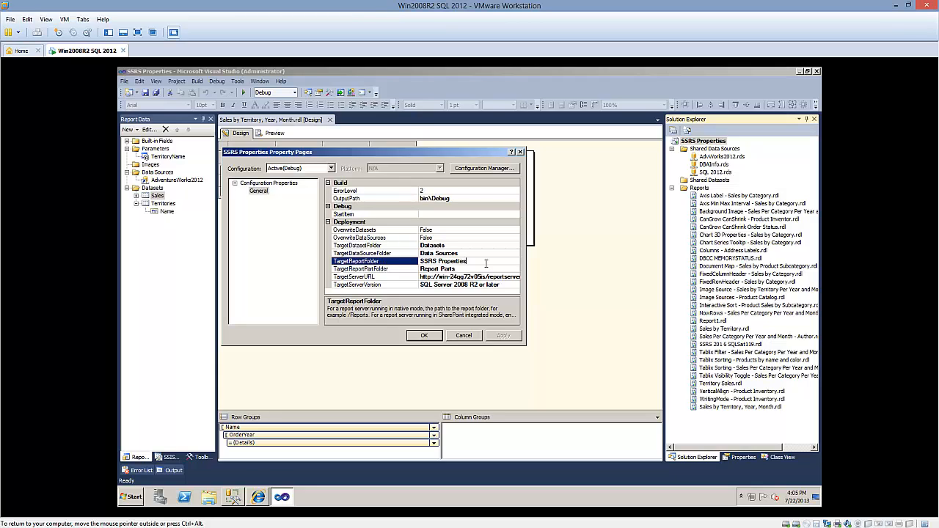
{"action": "left_click", "coordinate": [258, 496]}
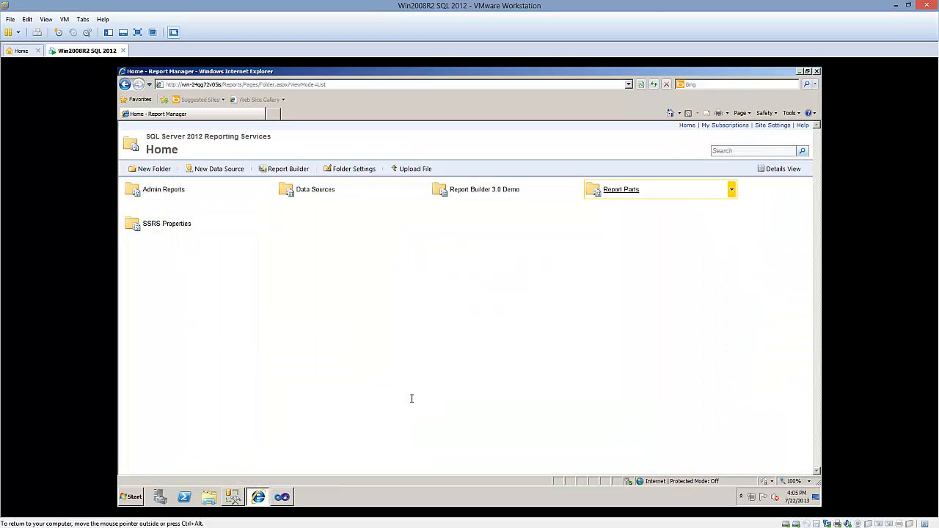
{"action": "left_click", "coordinate": [283, 498]}
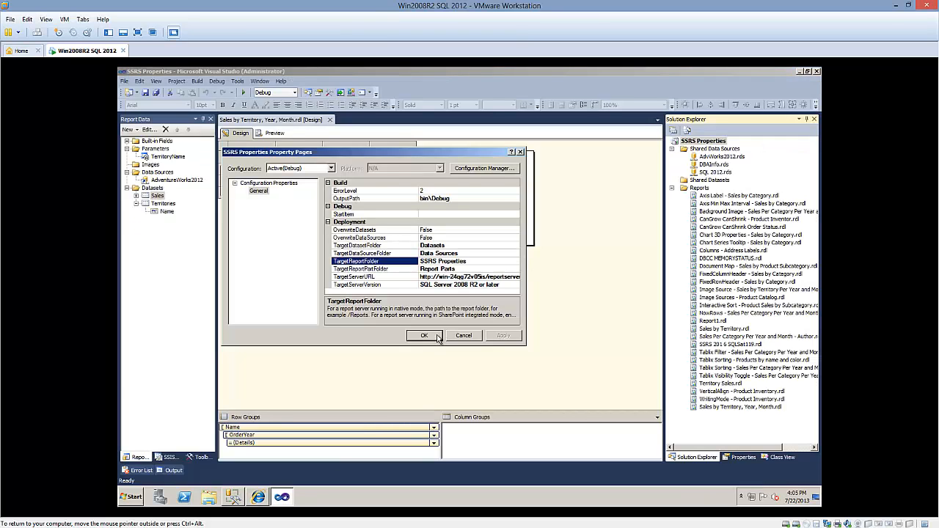
{"action": "left_click", "coordinate": [424, 335]}
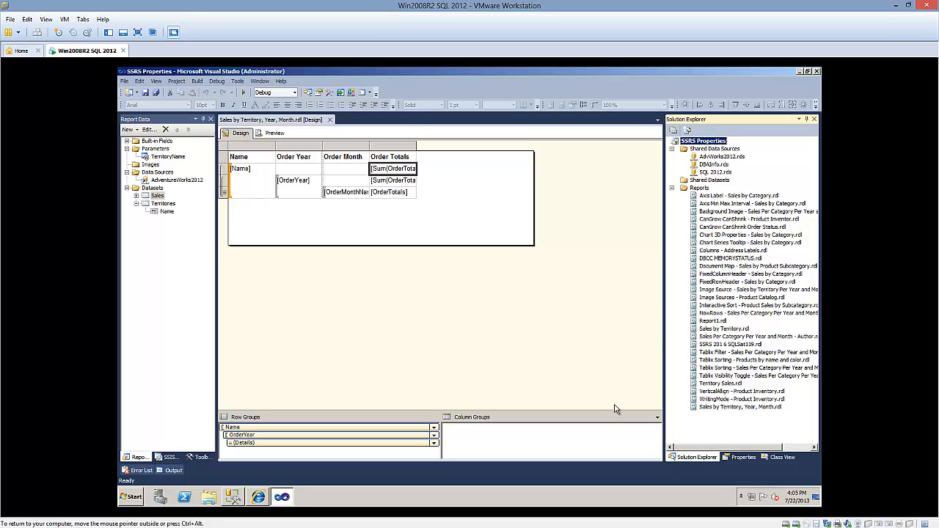
Try to deploy the Sales by Territory, Year, Month report to the report server
{"action": "left_click", "coordinate": [718, 407]}
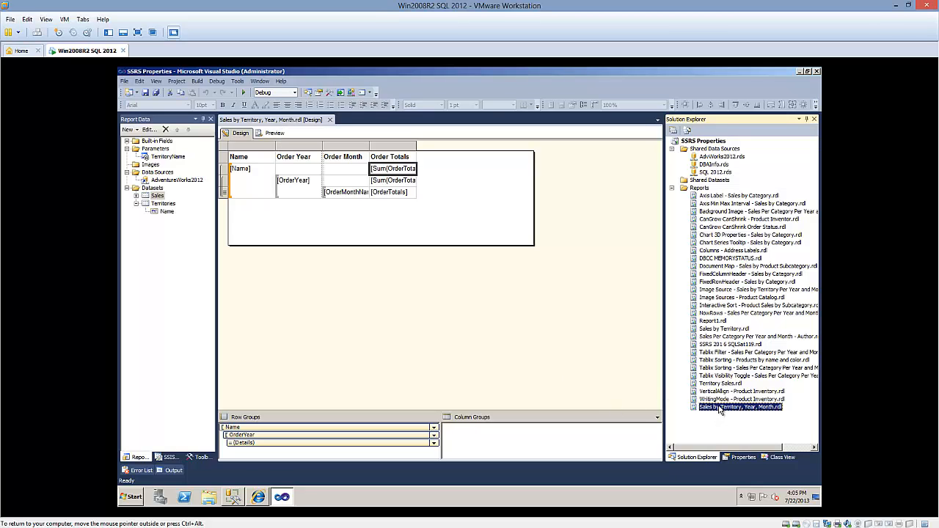
{"action": "right_click", "coordinate": [718, 409]}
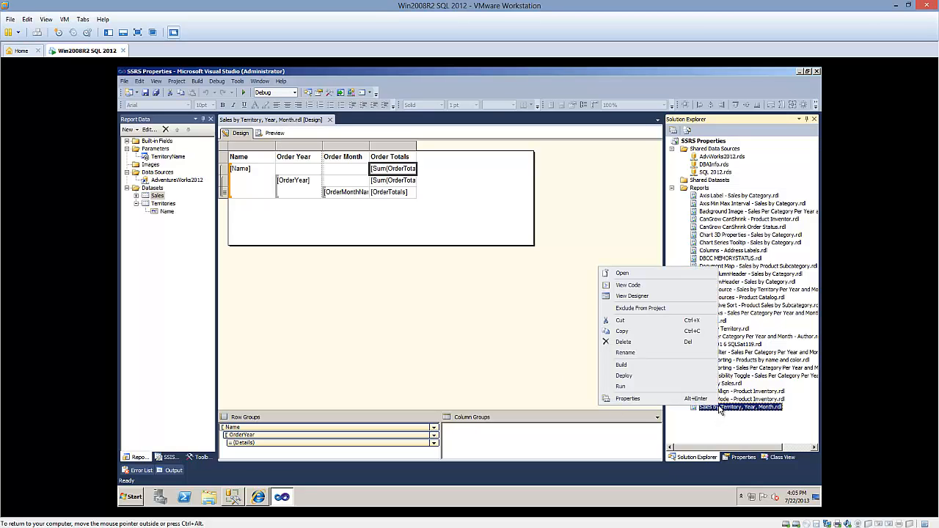
{"action": "left_click", "coordinate": [623, 375]}
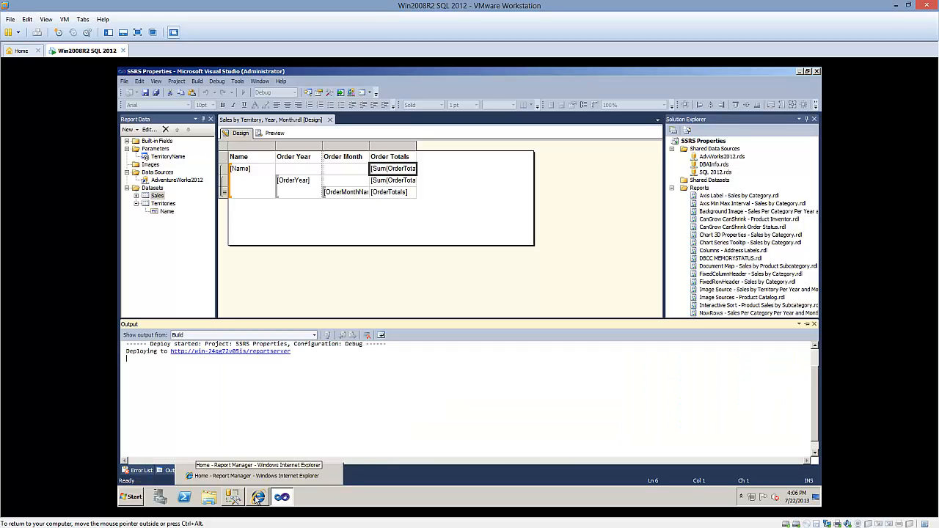
{"action": "left_click", "coordinate": [344, 358]}
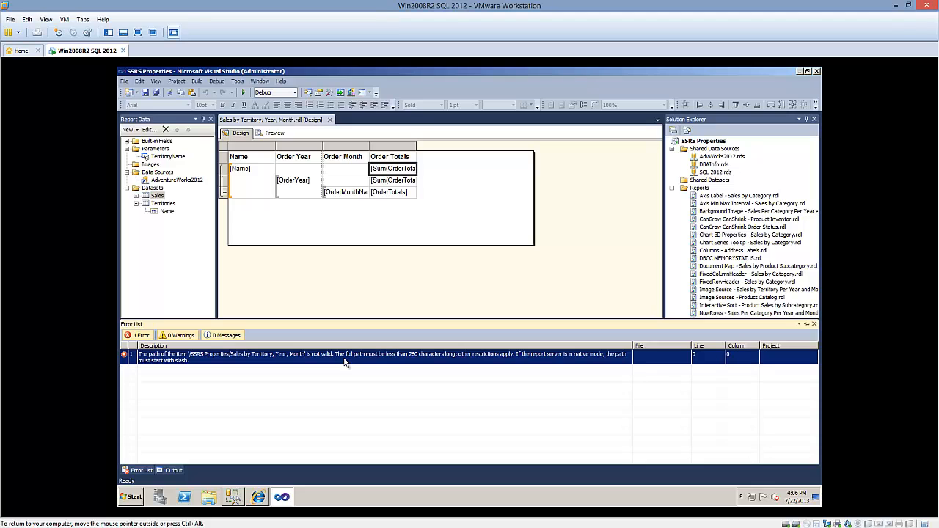
Look in Report Manager's SSRS Properties folder for the deployed report, and return to the error list in Visual Studio
{"action": "left_click", "coordinate": [257, 497]}
{"action": "left_click", "coordinate": [182, 228]}
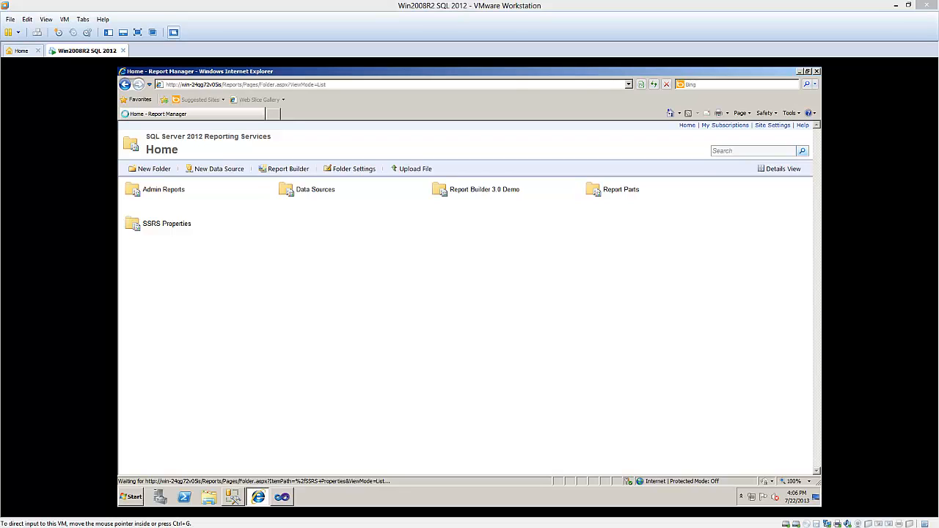
{"action": "key", "text": "Return"}
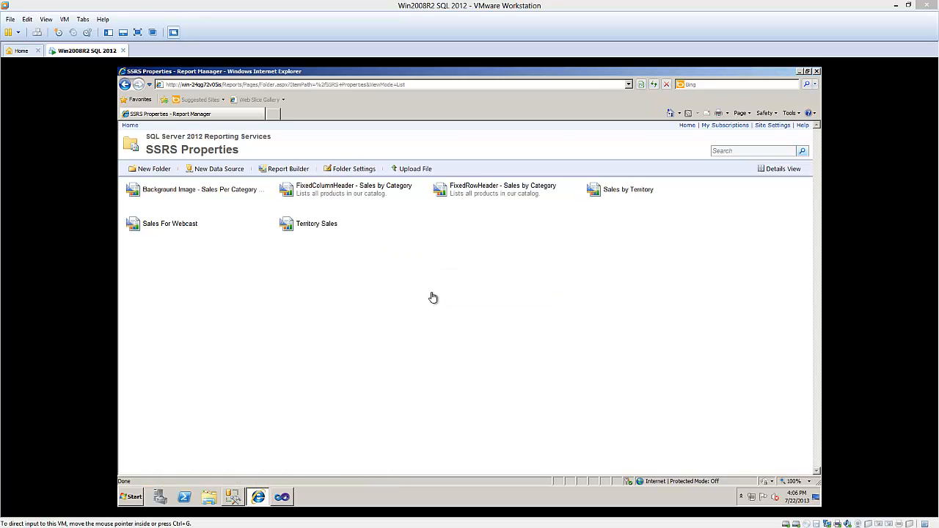
{"action": "left_click", "coordinate": [282, 497]}
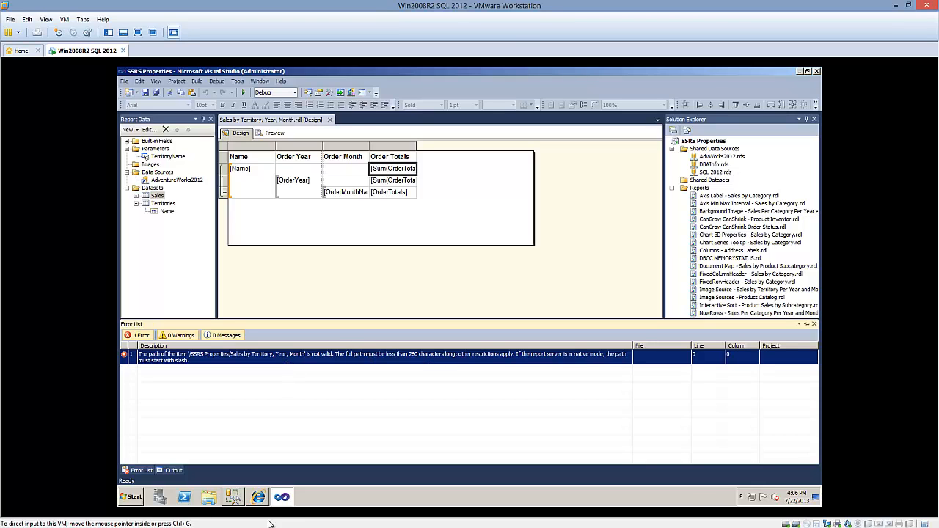
Switch back to Report Manager and open the Sales by Territory report, allowing scripts to run
{"action": "left_click", "coordinate": [257, 497]}
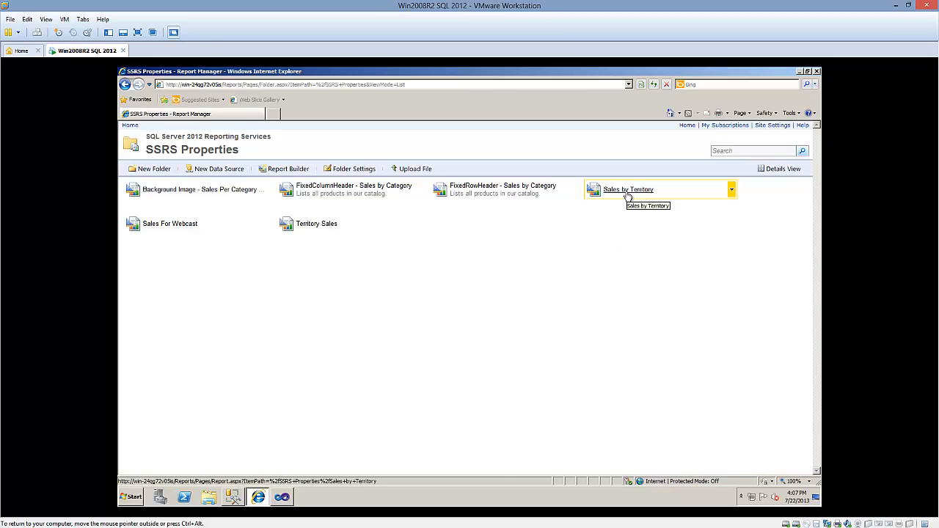
{"action": "left_click", "coordinate": [628, 192]}
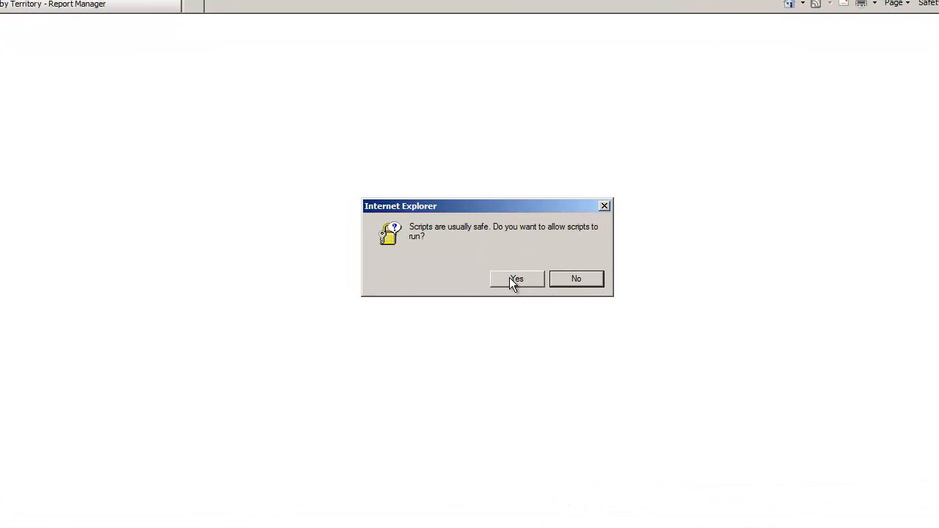
{"action": "left_click", "coordinate": [513, 279]}
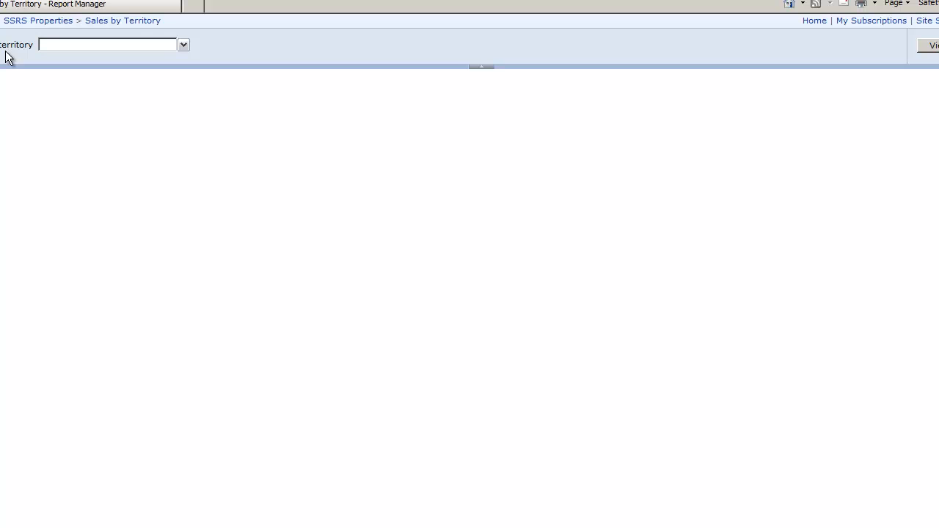
Run the report for the Central, Northeast, Northwest, Southeast and Southwest territories
{"action": "left_click", "coordinate": [183, 46]}
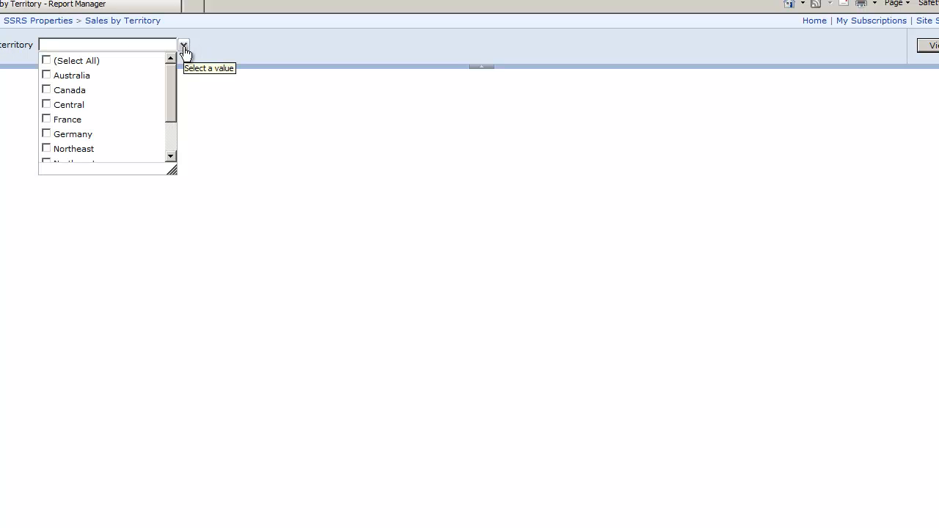
{"action": "left_click_drag", "start_coordinate": [172, 75], "coordinate": [170, 128]}
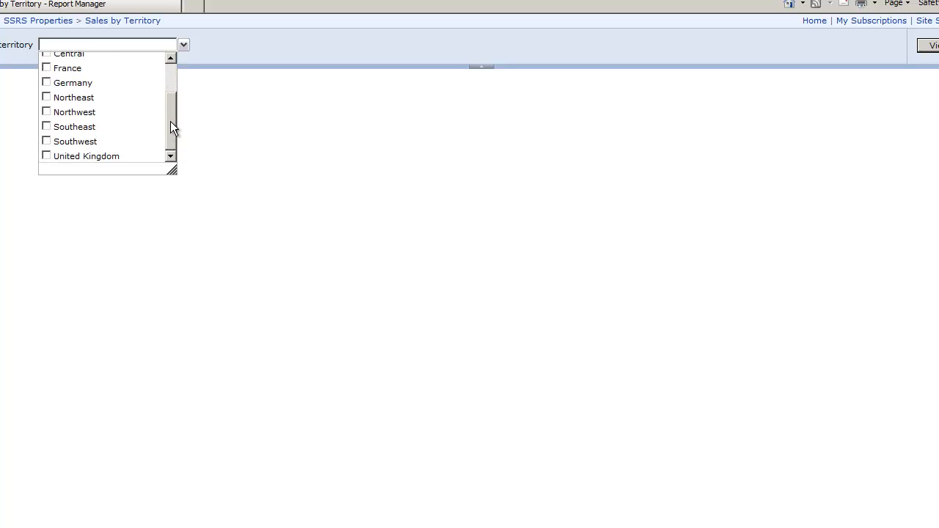
{"action": "left_click", "coordinate": [45, 55]}
{"action": "left_click", "coordinate": [46, 112]}
{"action": "left_click", "coordinate": [47, 126]}
{"action": "left_click", "coordinate": [46, 141]}
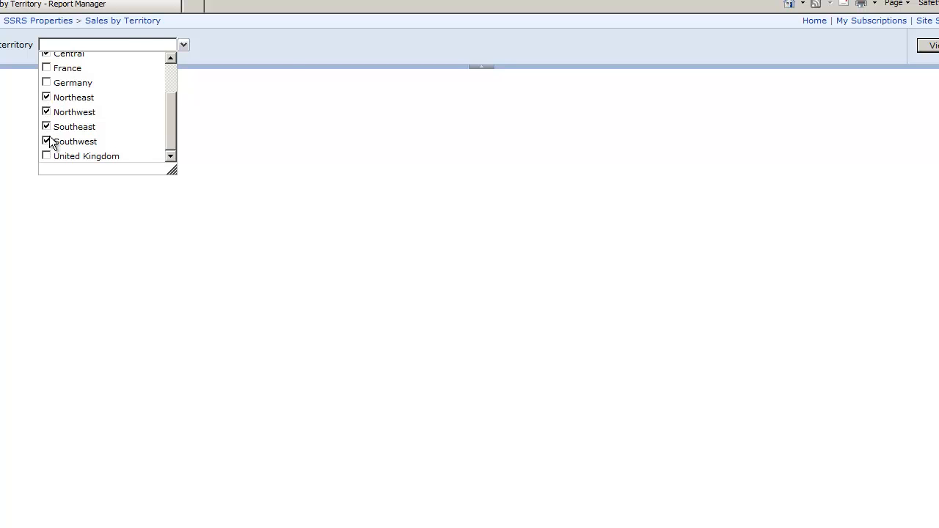
{"action": "left_click", "coordinate": [287, 50]}
{"action": "left_click", "coordinate": [929, 45]}
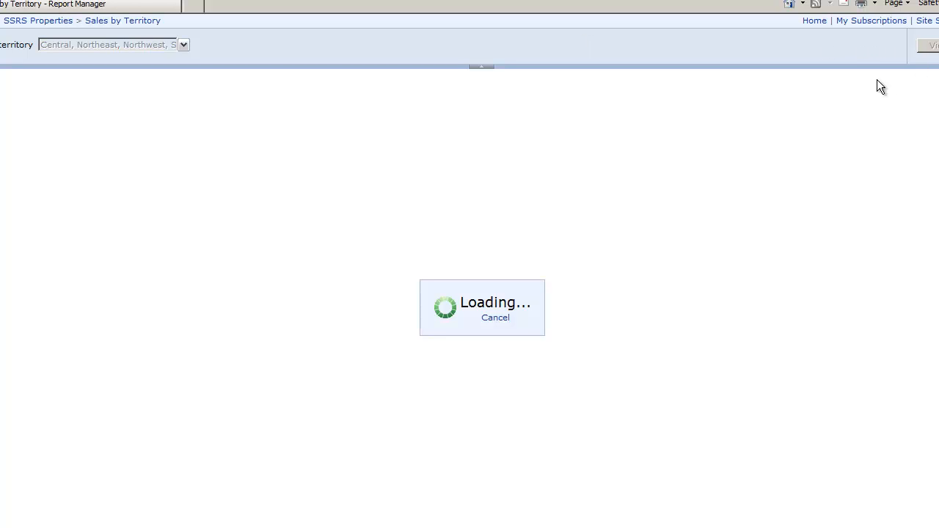